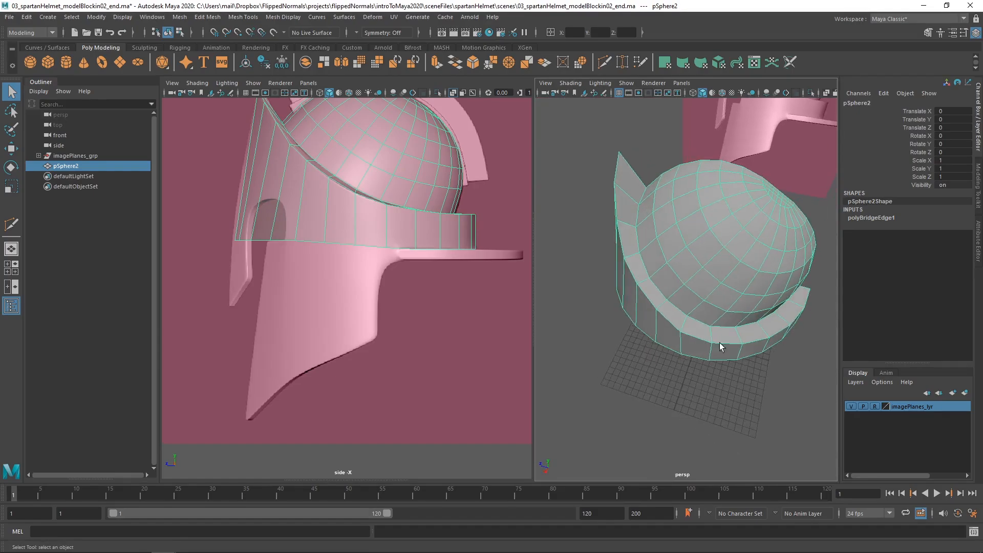
Select the bottom rim edges of the helmet band from the front around to its side, without the vertical edges
scroll(665, 259, "down", 3)
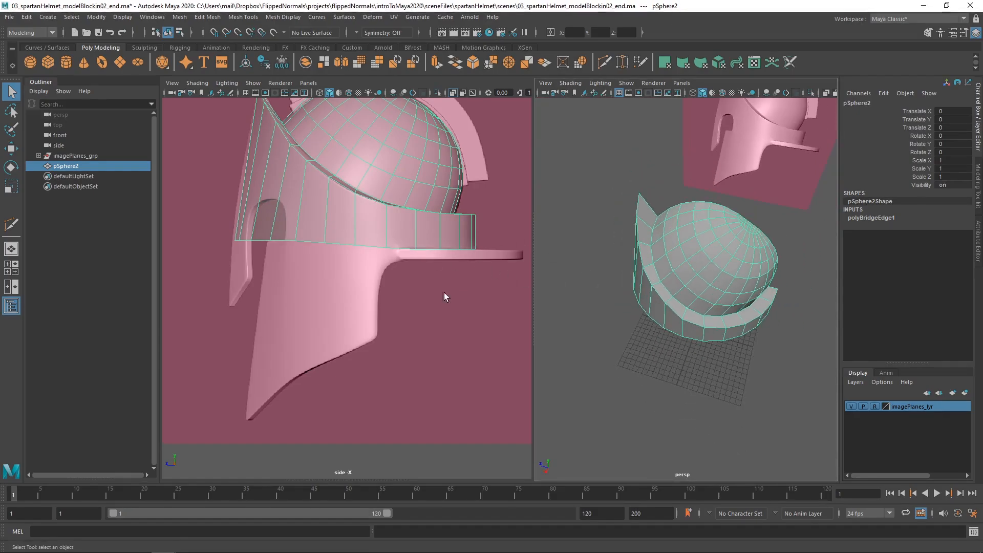
scroll(336, 272, "down", 4)
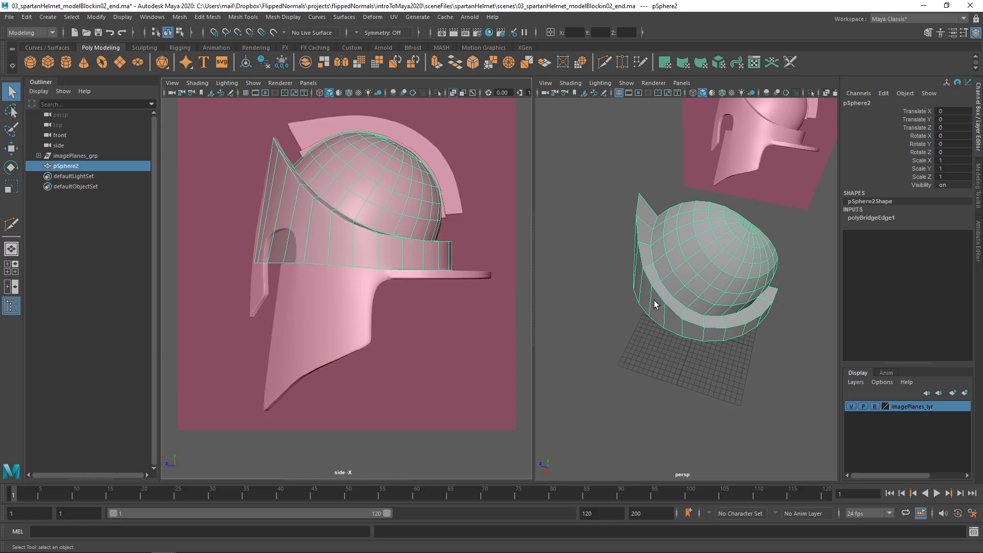
left_click_drag(654, 300, 696, 307, "alt")
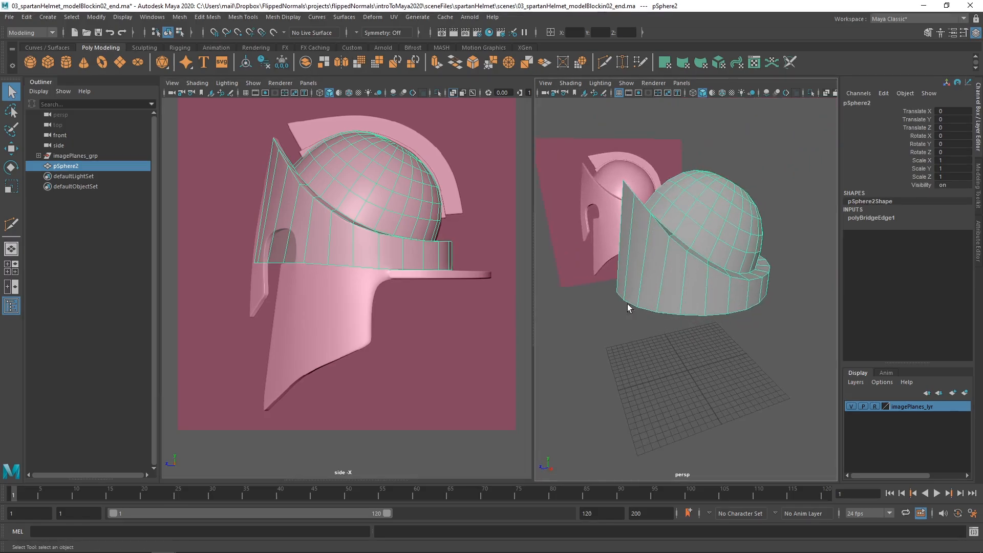
right_click_drag(664, 305, 666, 230)
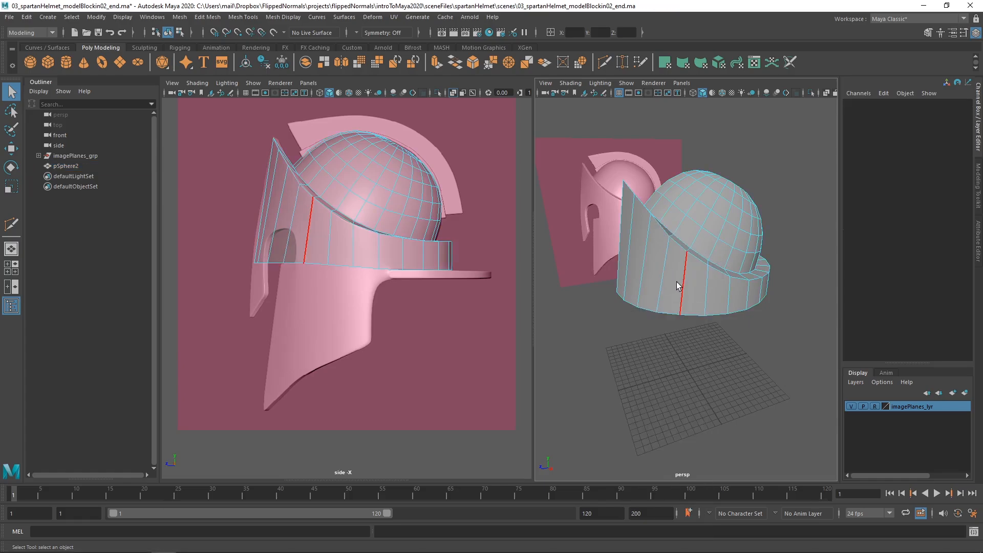
left_click_drag(679, 285, 660, 282, "alt")
left_click_drag(226, 266, 368, 253)
scroll(409, 281, "up", 3)
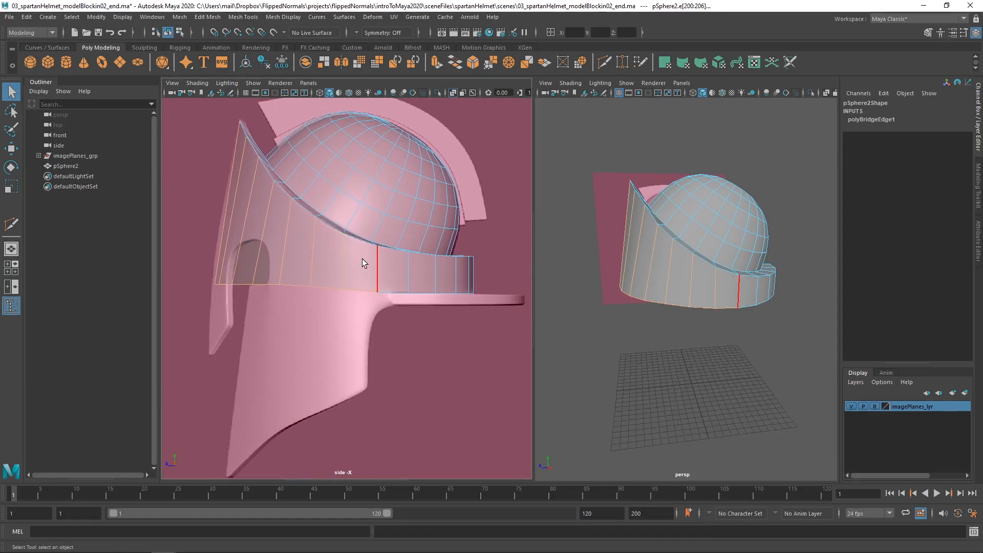
left_click_drag(626, 311, 665, 299, "alt")
left_click(708, 306)
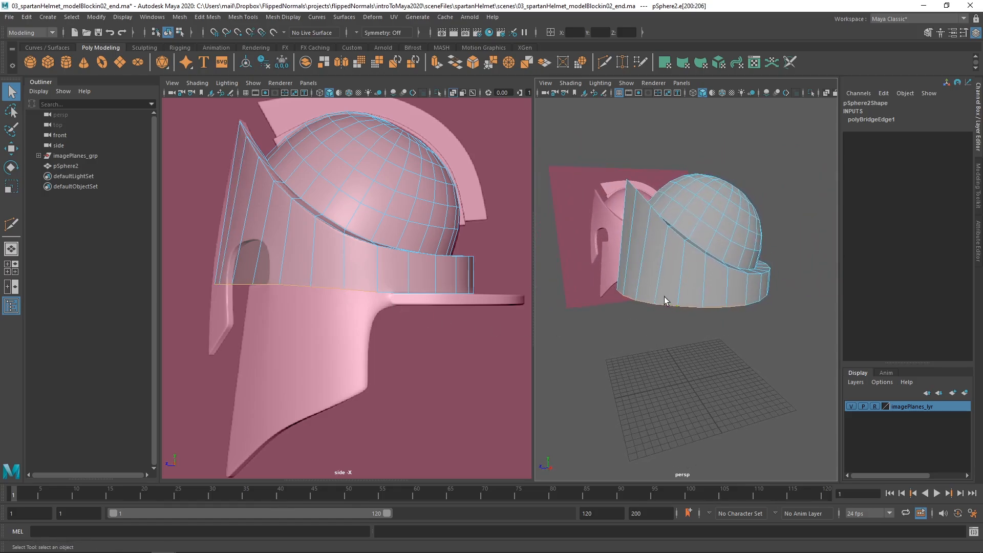
Box-select the front band edges in the side view and deselect the vertical ones to leave the bottom rim edges
left_click_drag(171, 325, 366, 254)
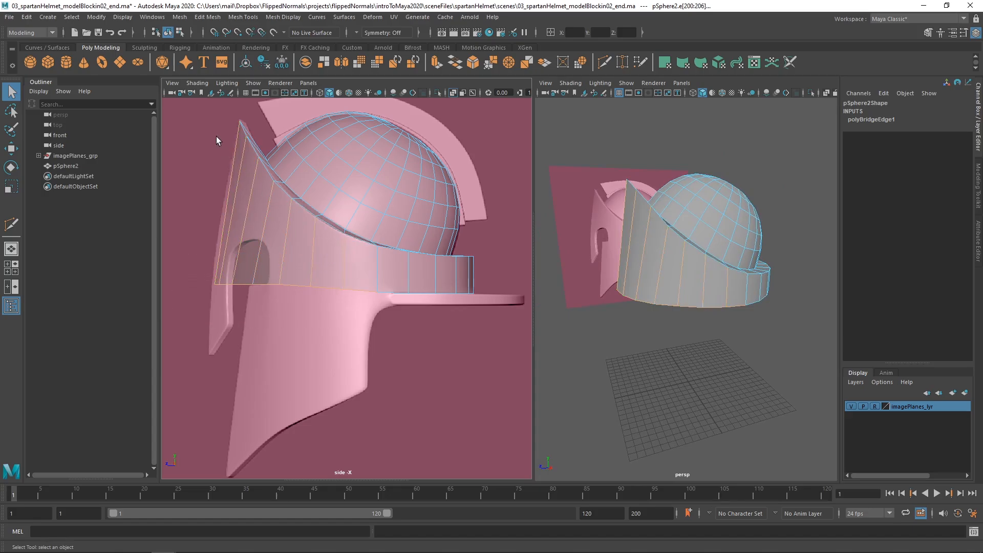
left_click_drag(204, 122, 431, 266, "ctrl")
mouse_move(681, 298)
left_mouse_down("alt")
mouse_move(717, 279)
mouse_move(693, 278)
mouse_move(690, 299)
left_mouse_up("alt")
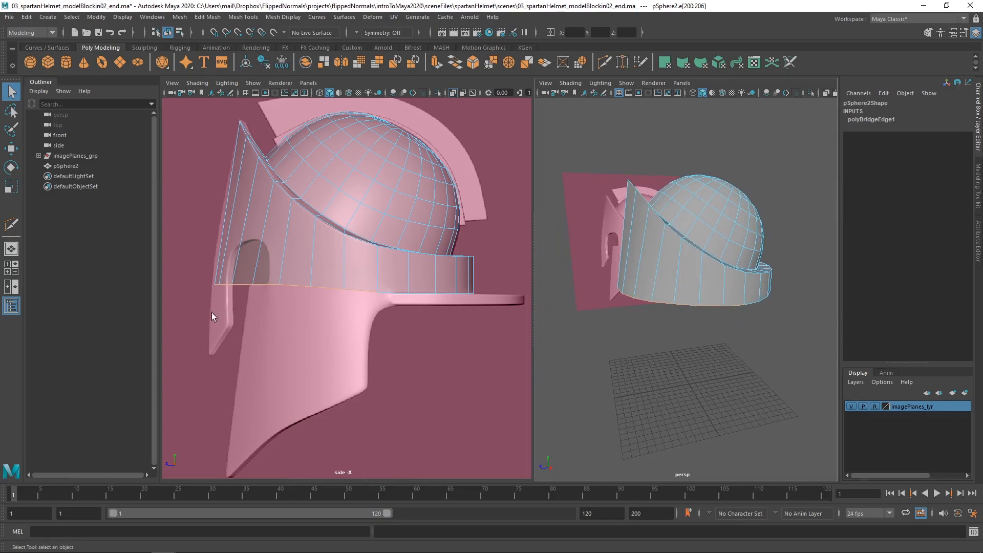
left_click_drag(183, 322, 371, 276)
left_click(417, 187)
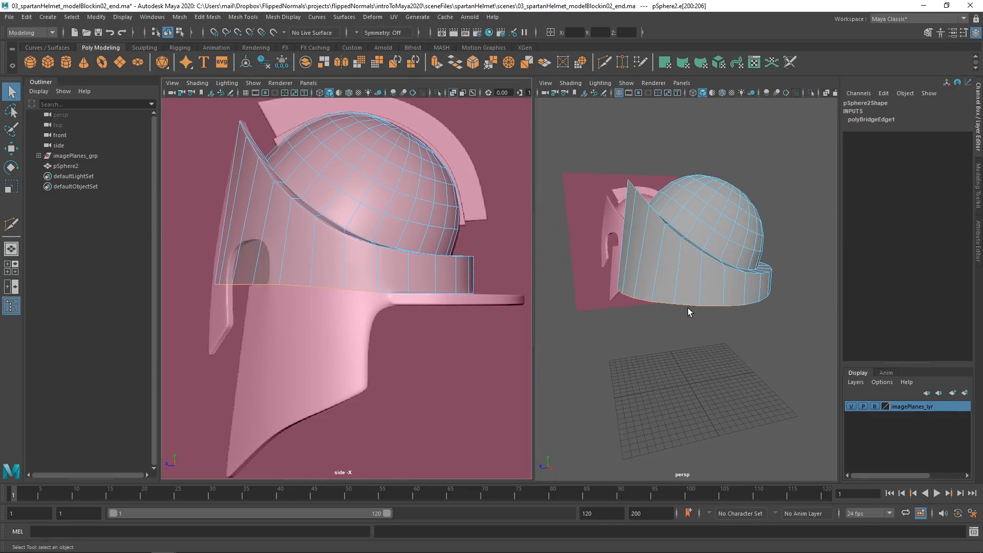
Extrude the seven front bottom edges of the band straight down to just below the tip of the reference's cheek guard
left_click(728, 306)
left_click_drag(668, 313, 682, 298, "alt")
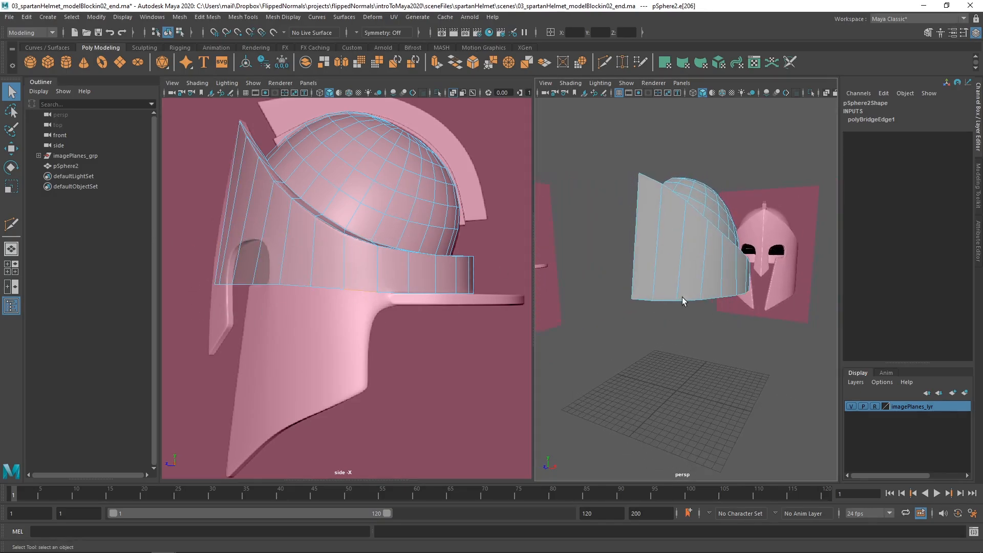
left_click(638, 296)
right_click_drag(364, 302, 339, 294, "alt")
middle_click_drag(339, 294, 346, 261, "alt")
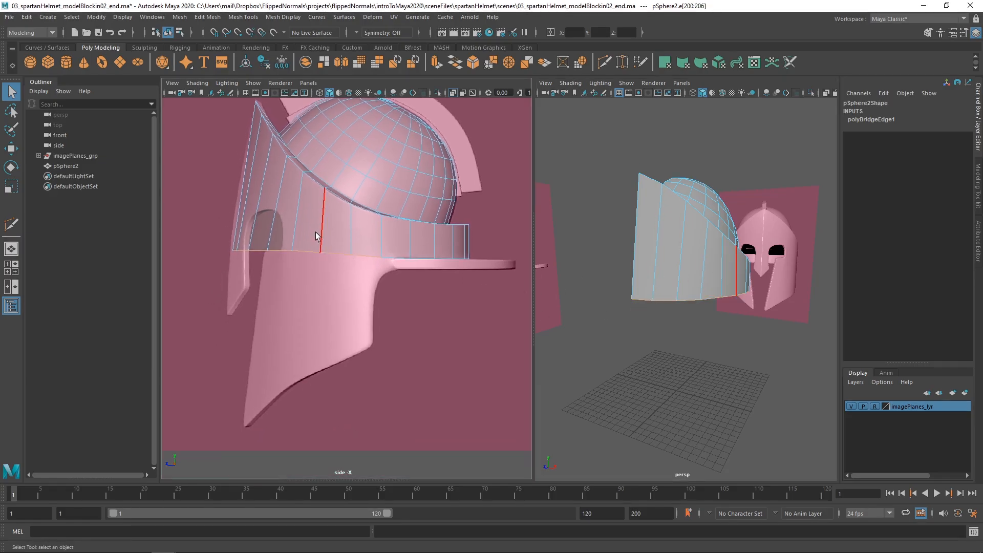
key("w")
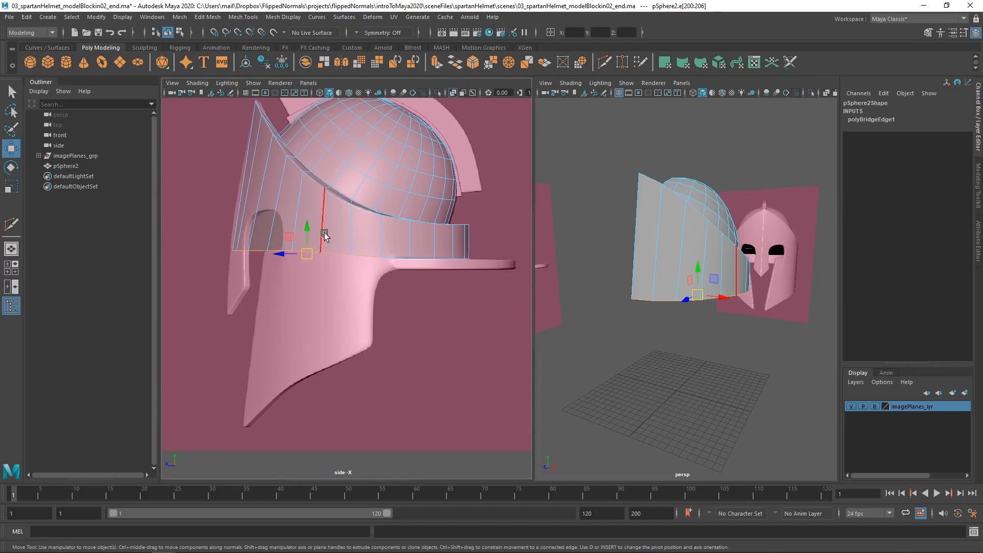
middle_click_drag(318, 266, 326, 253, "alt")
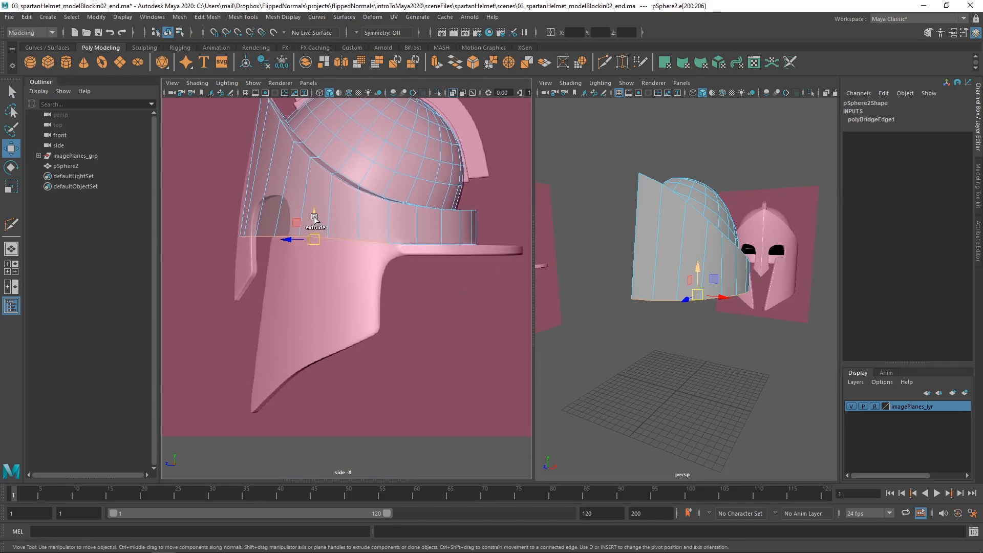
left_click_drag(314, 220, 310, 403, "shift")
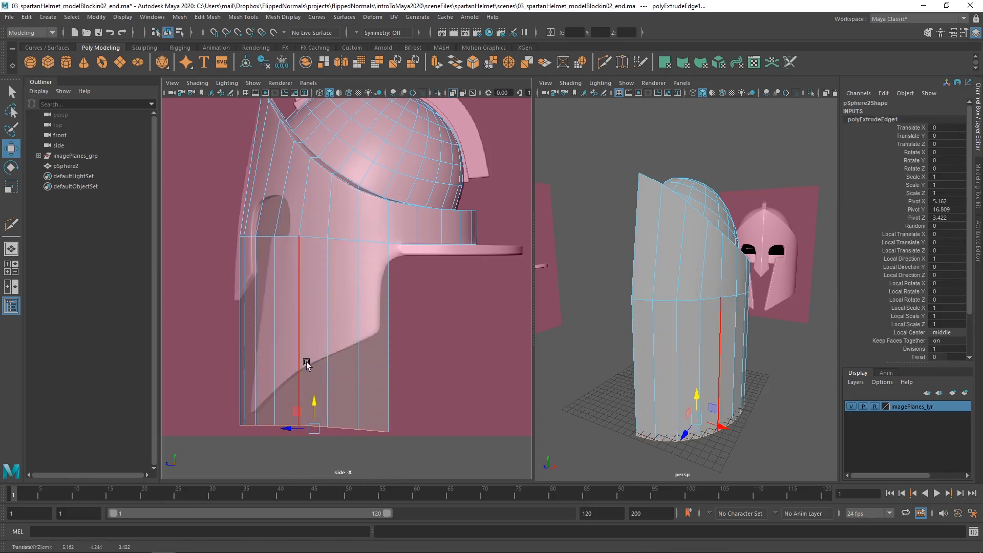
Reveal the front view below the side view and frame the extruded face section against the reference in both
right_click(324, 246, "shift")
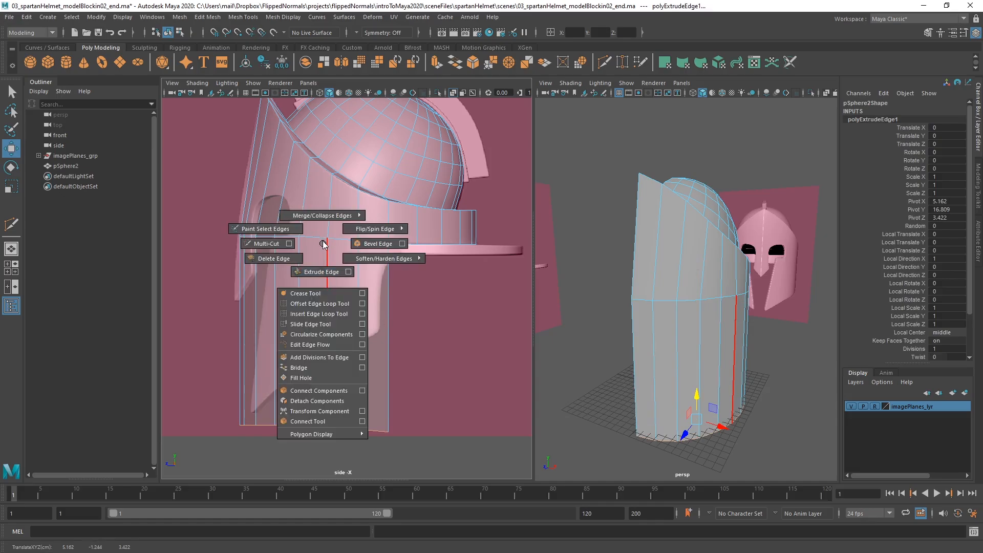
middle_click_drag(346, 296, 353, 263, "alt")
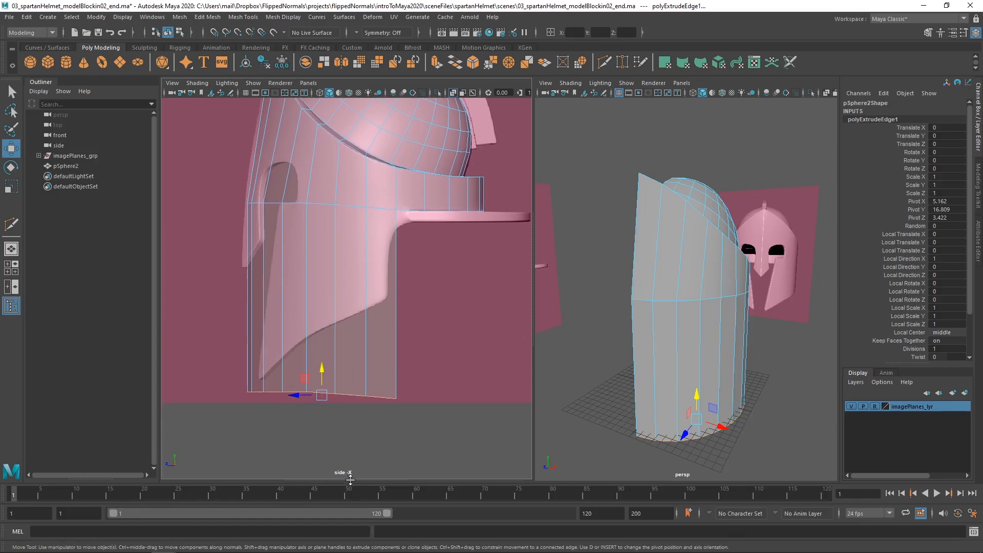
left_click_drag(350, 479, 335, 248)
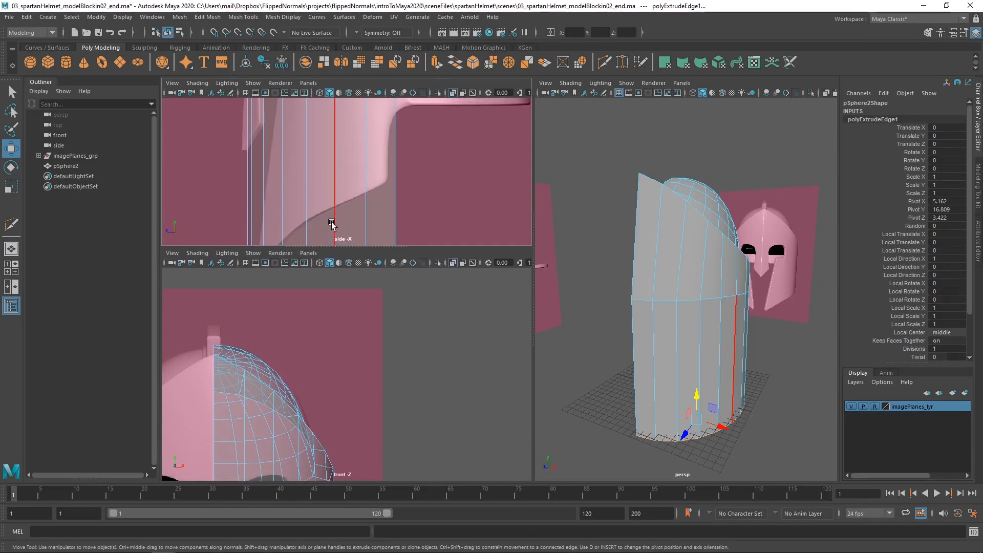
right_click_drag(331, 223, 221, 134, "alt")
right_click_drag(381, 361, 308, 373, "alt")
middle_click_drag(308, 373, 326, 296, "alt")
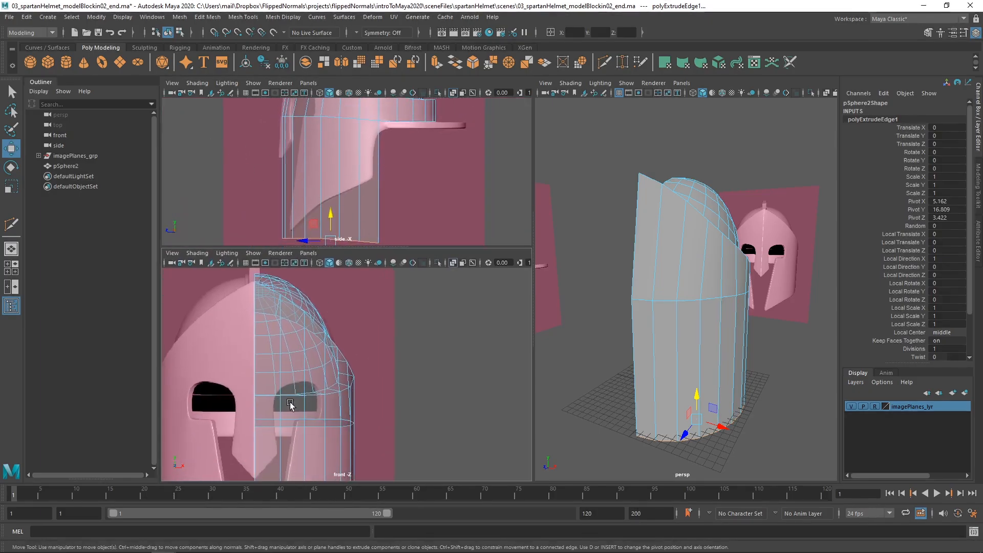
middle_click_drag(290, 402, 297, 308, "alt")
mouse_move(327, 368)
middle_mouse_down("alt")
mouse_move(333, 352)
mouse_move(324, 372)
middle_mouse_up("alt")
right_click_drag(325, 373, 298, 358, "alt")
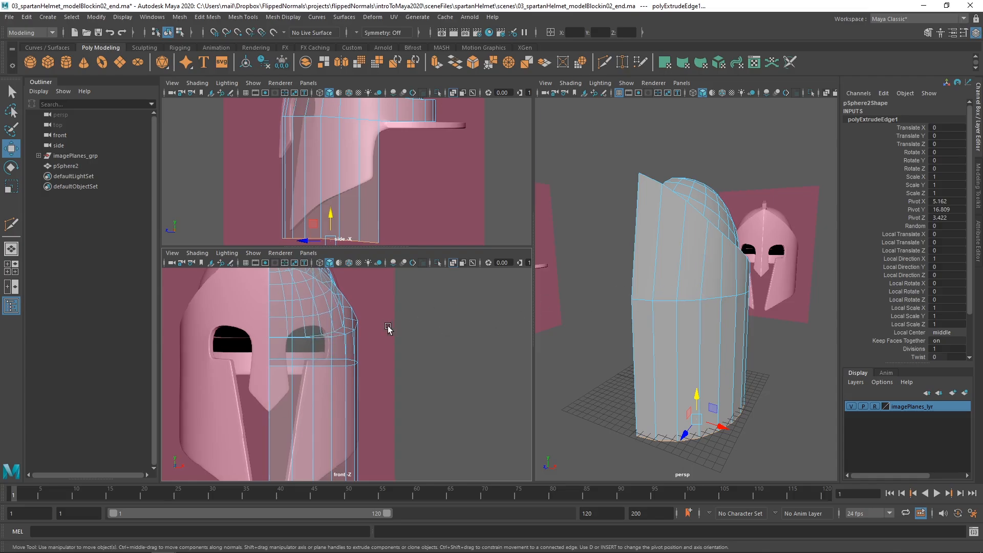
Examine how the dome wireframe overlaps the eye and face area of the reference in the front view
left_click_drag(763, 234, 706, 244, "alt")
mouse_move(706, 244)
right_mouse_down("alt")
mouse_move(724, 240)
mouse_move(716, 232)
mouse_move(717, 246)
right_mouse_up("alt")
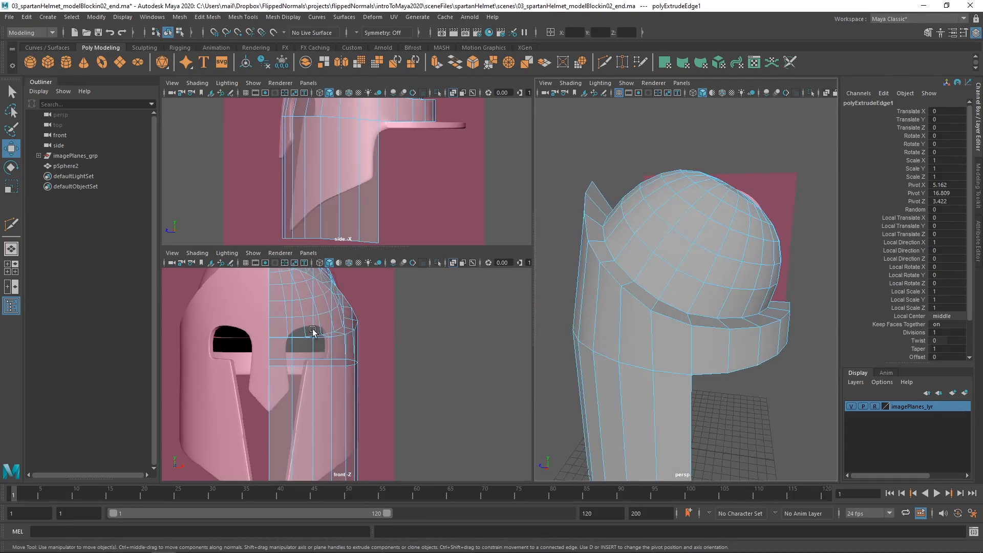
right_click_drag(308, 316, 312, 313, "alt")
middle_click_drag(313, 314, 299, 404, "alt")
right_click_drag(298, 403, 278, 357, "alt")
middle_click_drag(360, 162, 350, 193, "alt")
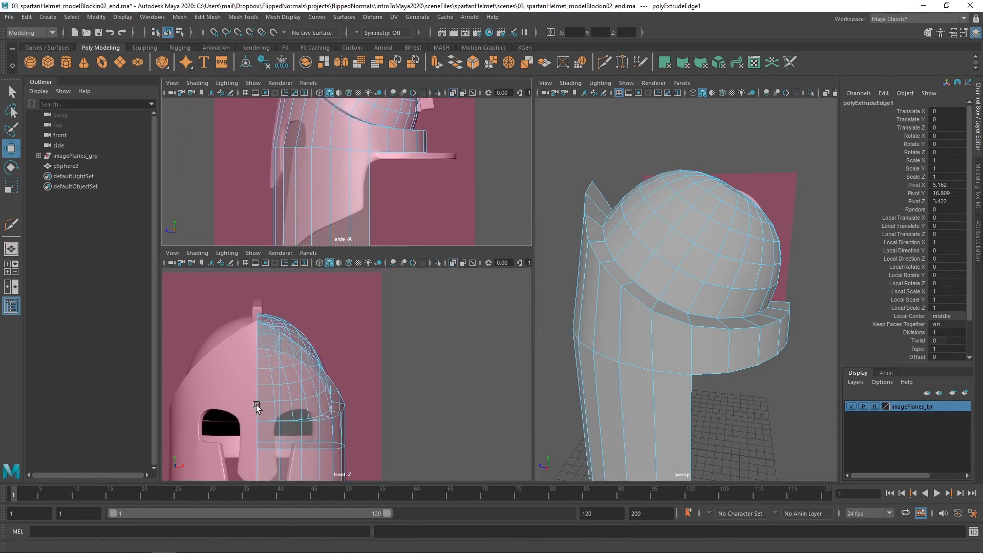
middle_click_drag(256, 405, 258, 379, "alt")
left_click(288, 374)
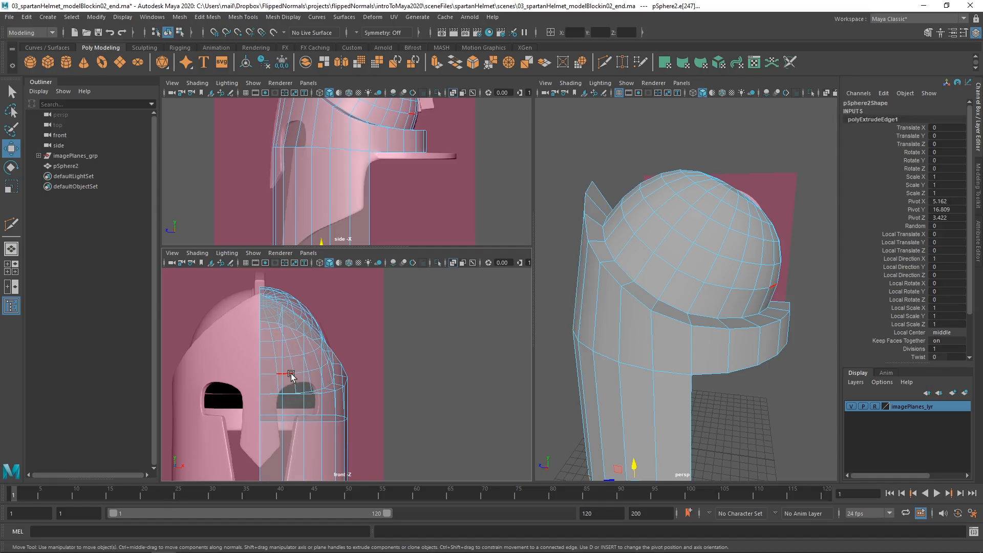
left_click(290, 375)
key("q")
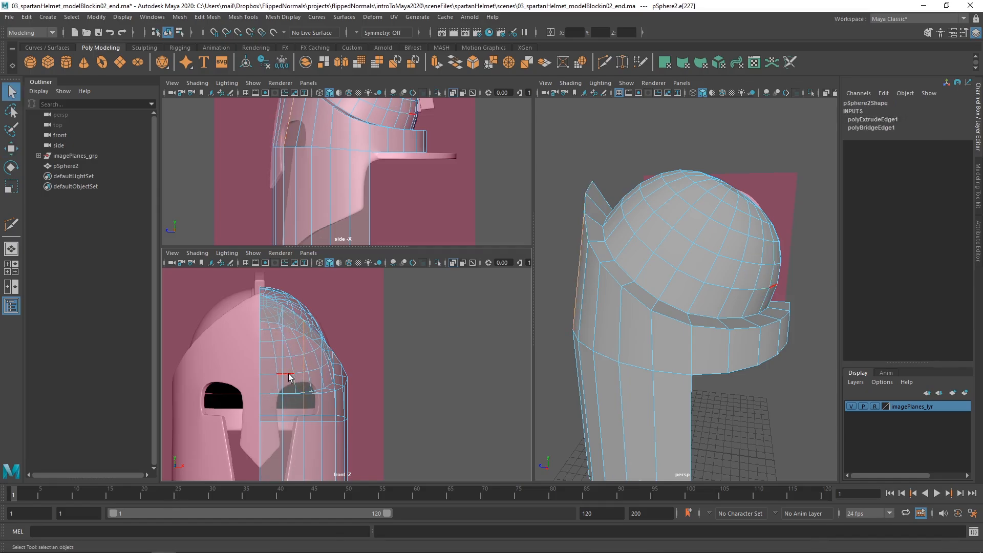
Select the dome faces and the ledge joining them to the band by growing a face loop selection, and hide them
mouse_move(718, 218)
left_mouse_down("alt")
mouse_move(714, 227)
mouse_move(705, 216)
left_mouse_up("alt")
left_click(747, 203)
left_click(710, 238)
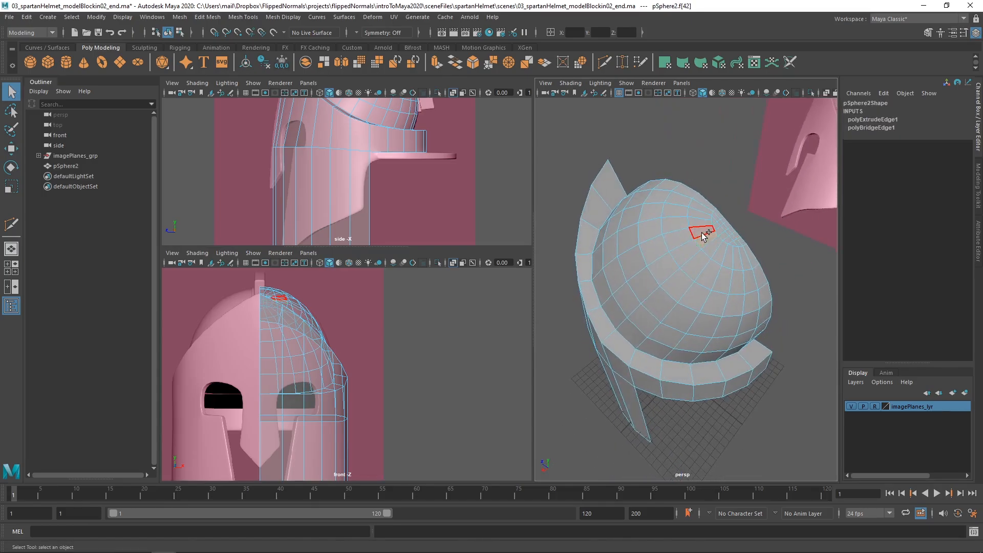
double_click(704, 231, "shift")
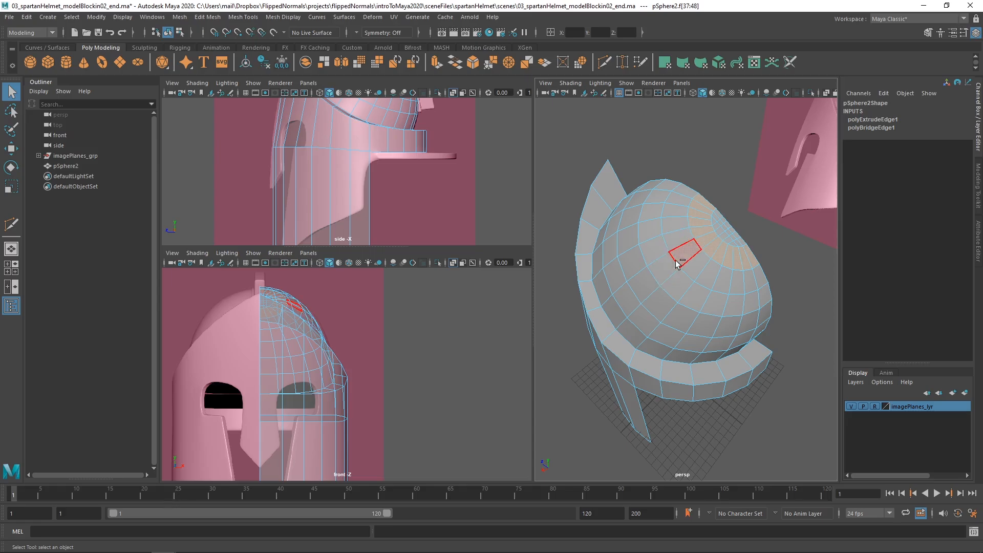
right_click_drag(676, 262, 715, 240, "shift")
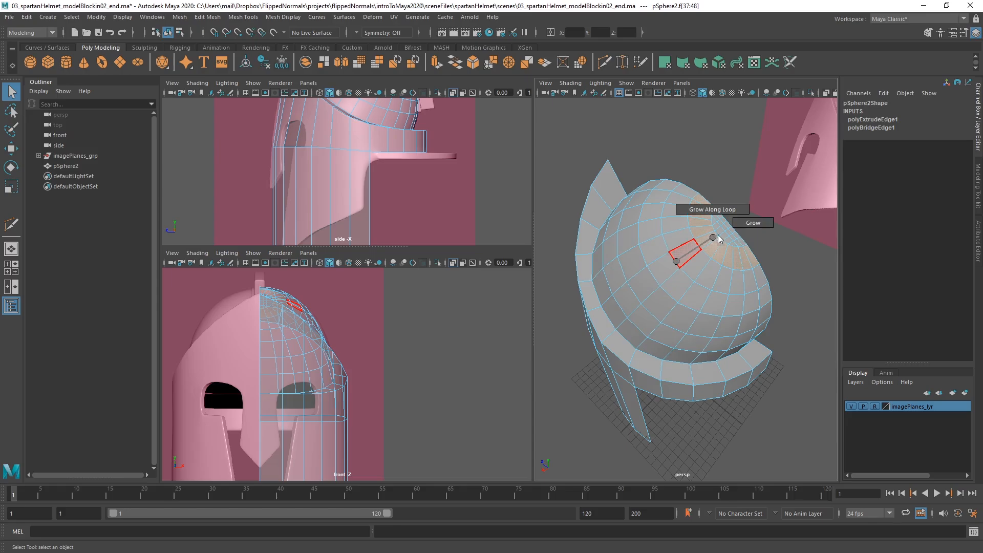
right_click_drag(719, 239, 731, 229, "shift")
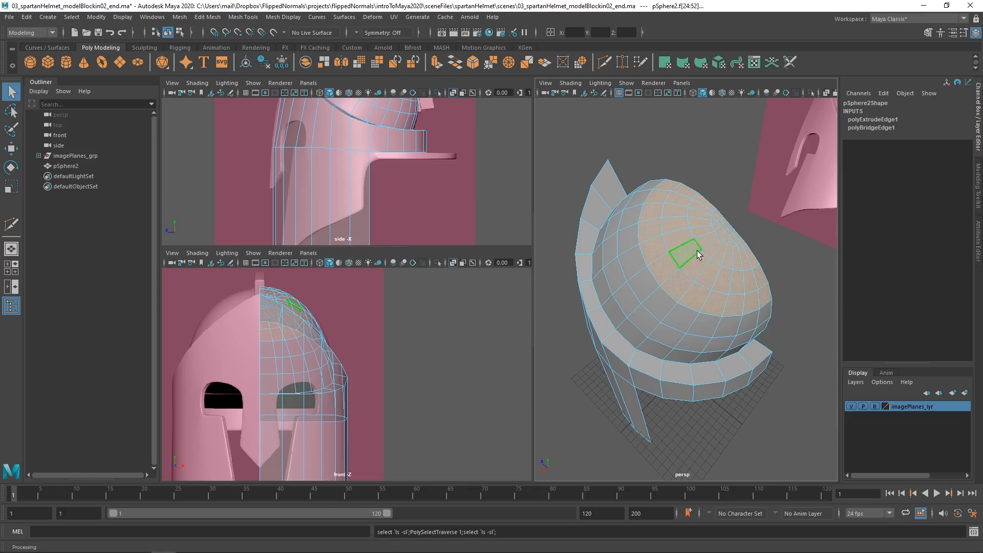
key("shift+period")
key("shift+period")
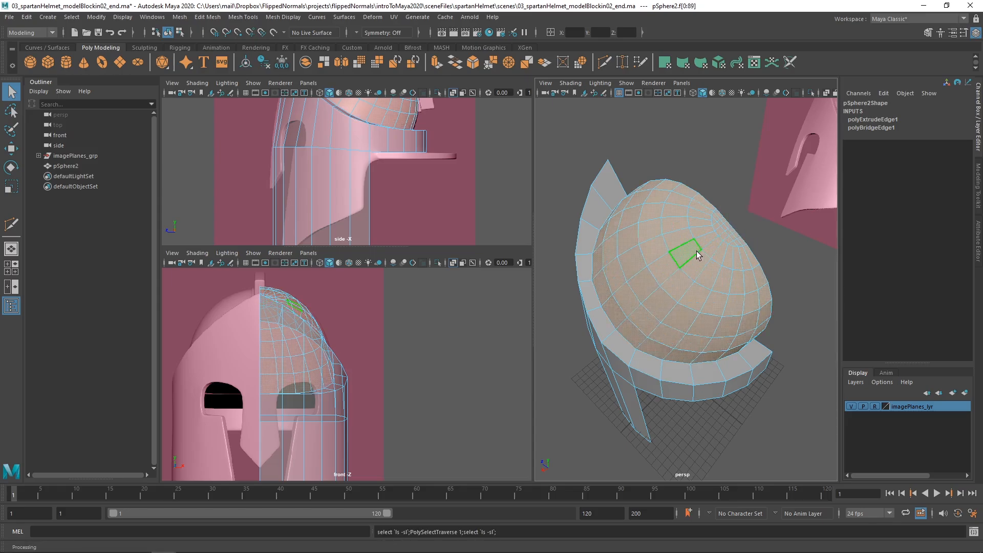
left_click_drag(684, 256, 697, 202, "alt")
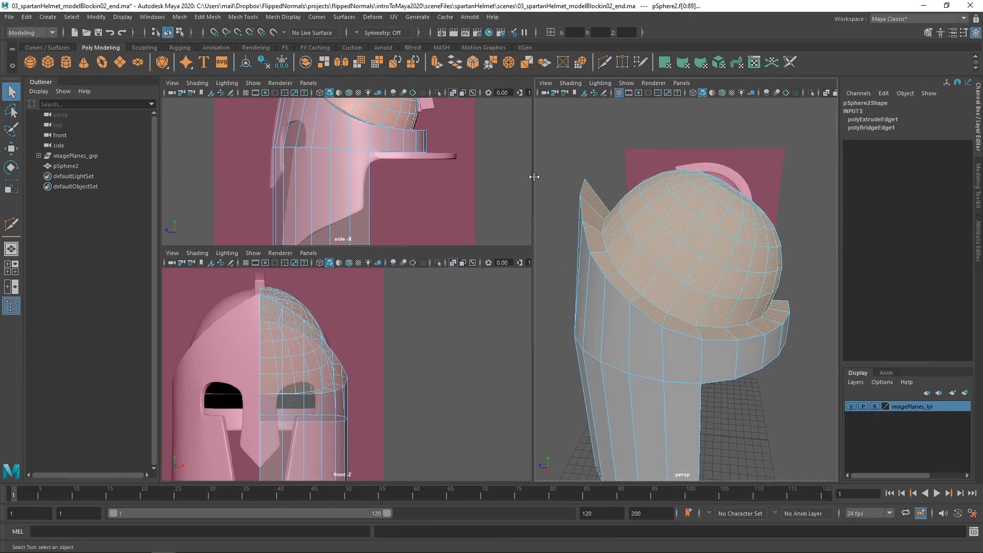
key("ctrl+h")
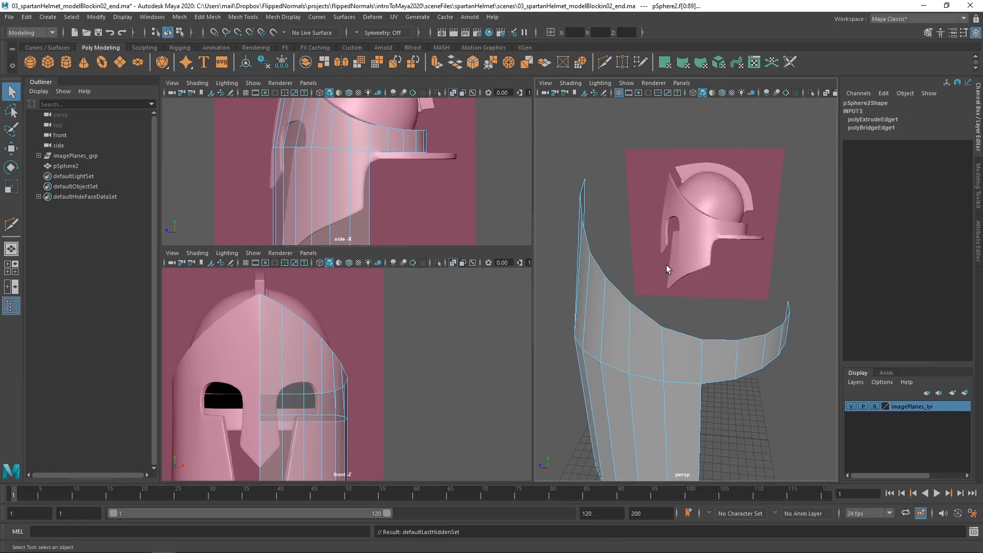
Toggle the dome and ledge faces between visible and hidden, and undo the last visibility toggle
key("ctrl+shift+h")
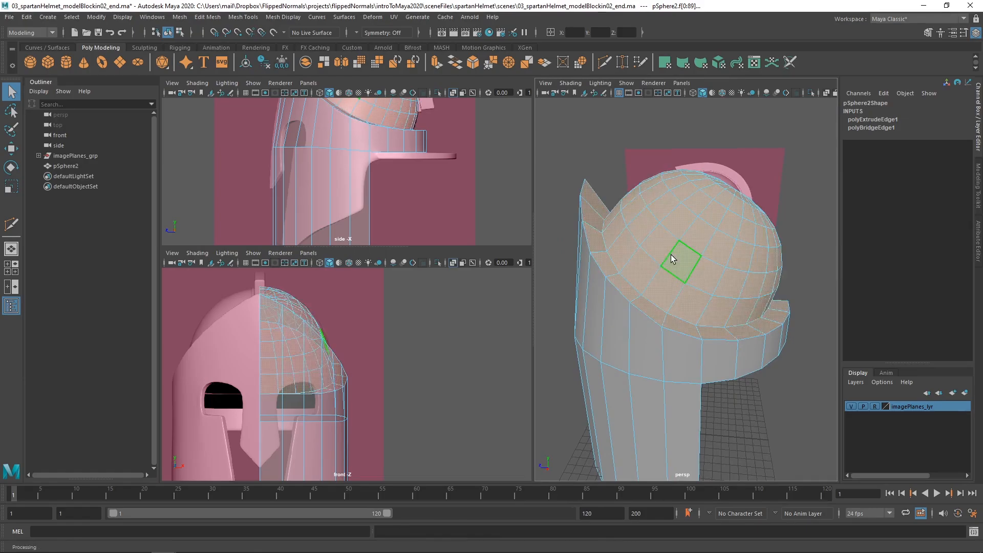
key("ctrl+h")
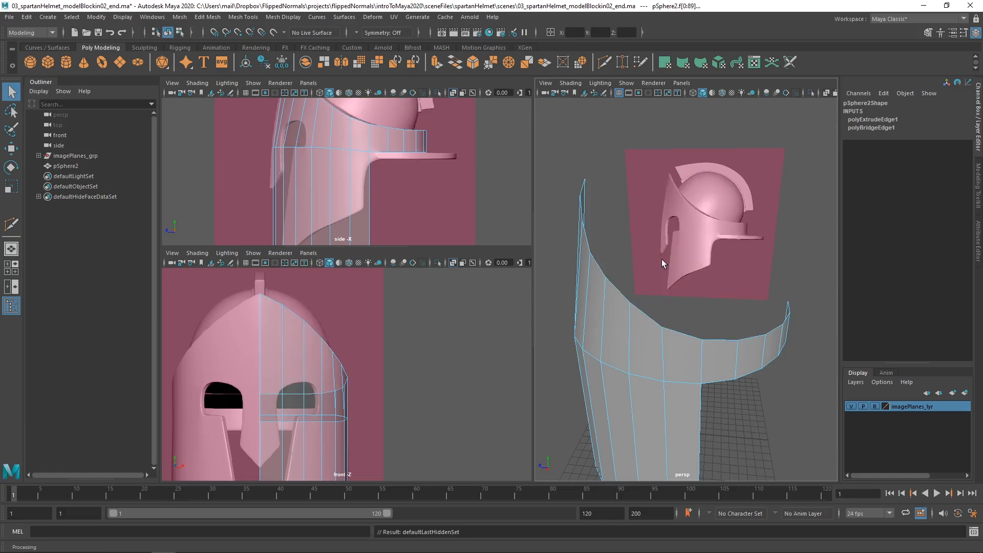
left_click(739, 407)
key("ctrl+shift+h")
key("h")
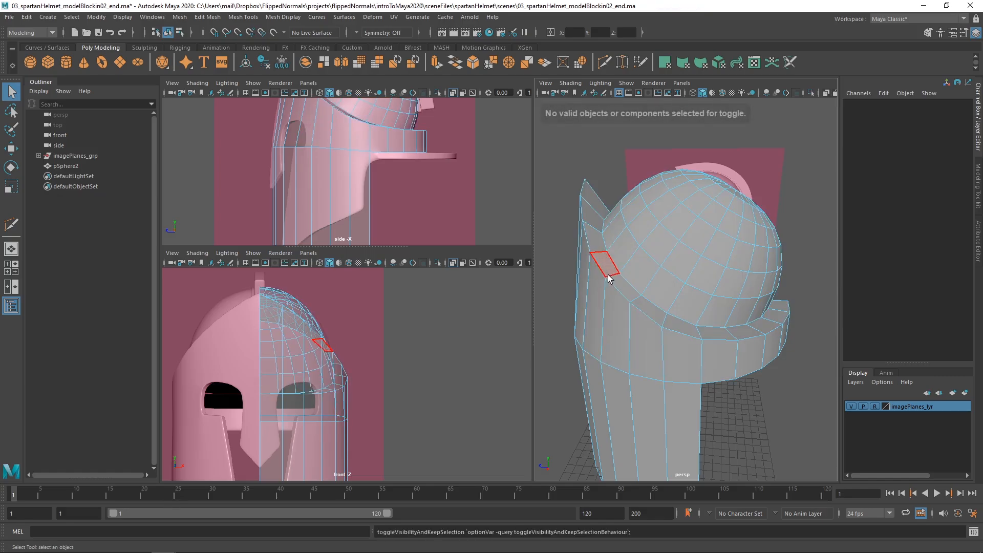
key("ctrl+z")
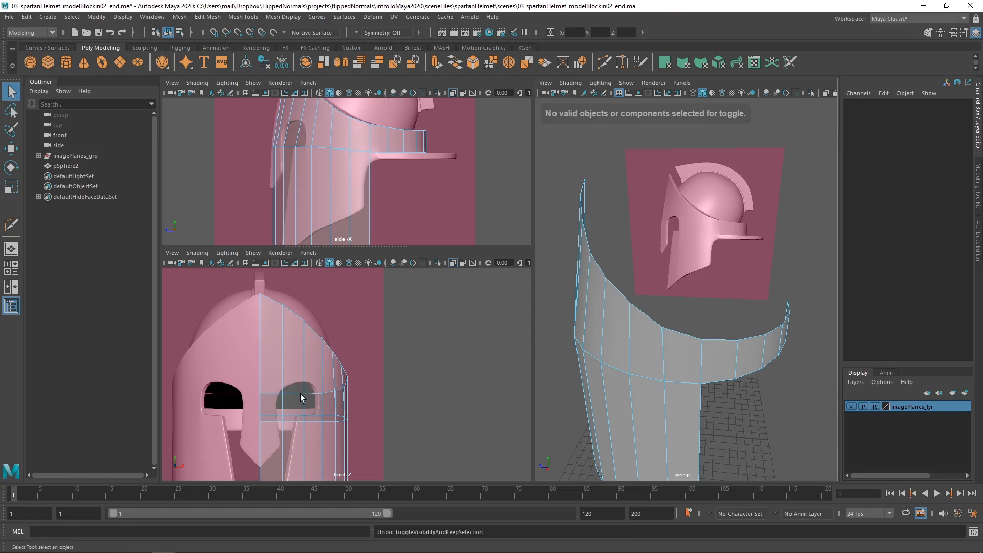
middle_click_drag(301, 397, 312, 331, "alt")
left_click_drag(635, 363, 678, 344, "alt")
scroll(678, 344, "down", 4)
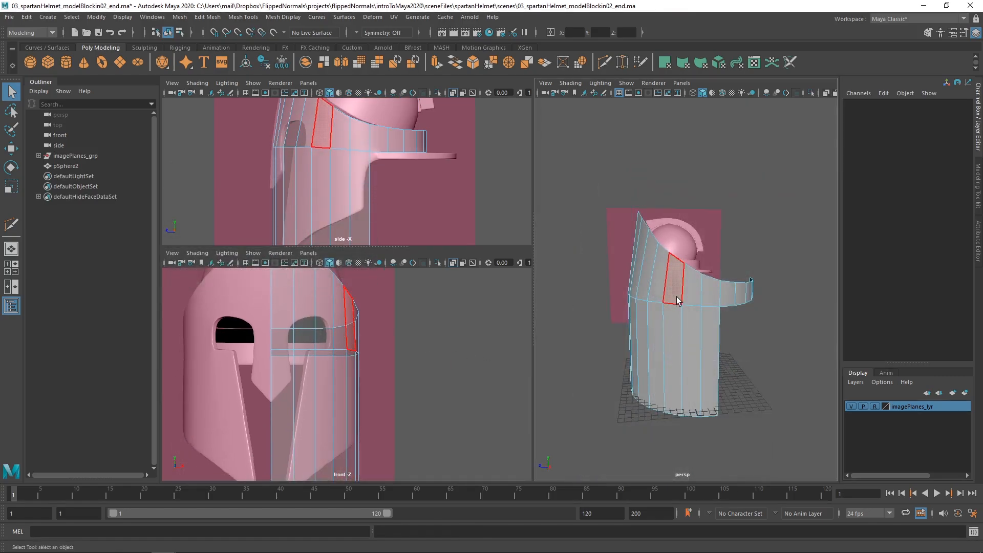
Insert an edge loop around the upper band of the face section with the Multi-Cut tool, keeping the default tool settings
scroll(675, 302, "up", 5)
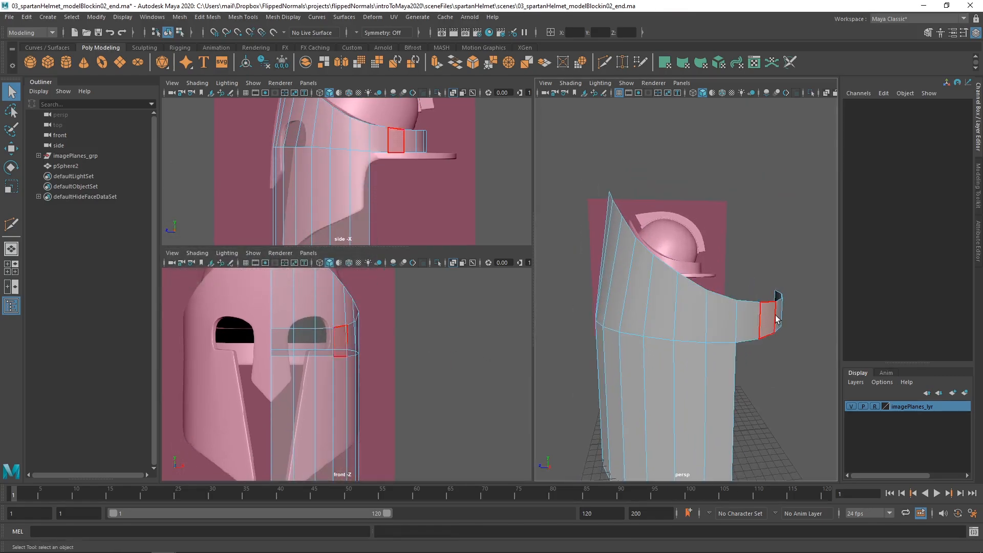
scroll(426, 327, "up", 3)
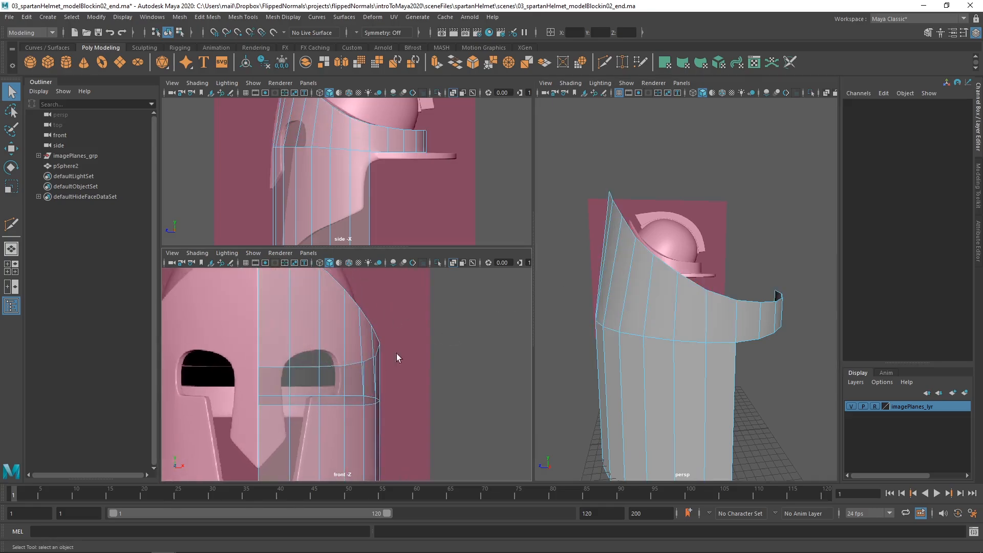
left_click(681, 299)
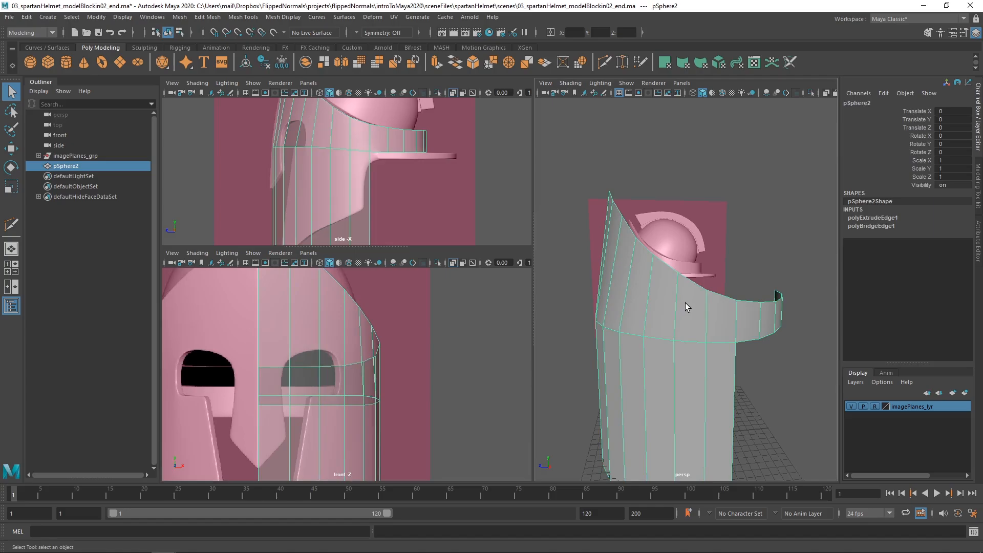
right_click_drag(686, 303, 609, 275)
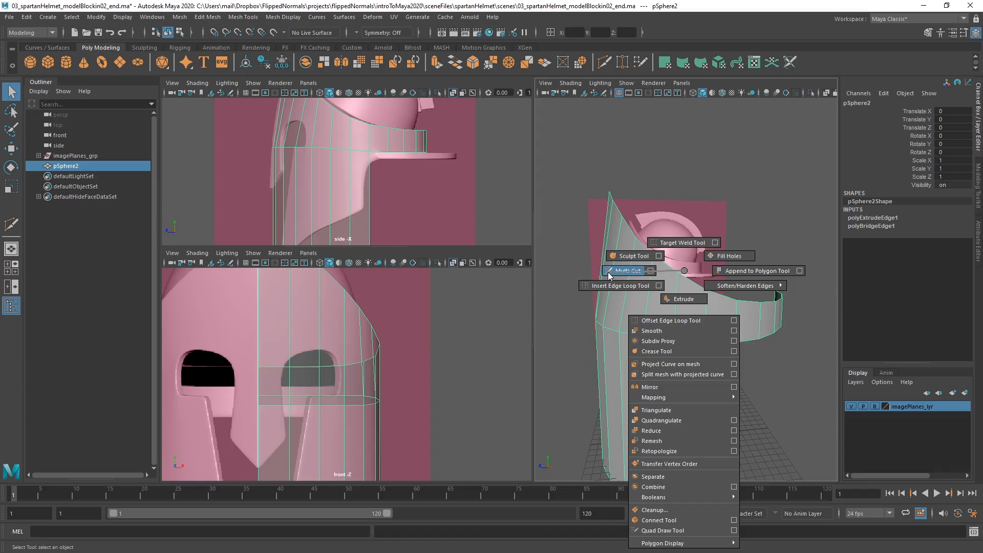
right_click_drag(610, 275, 610, 275, "shift")
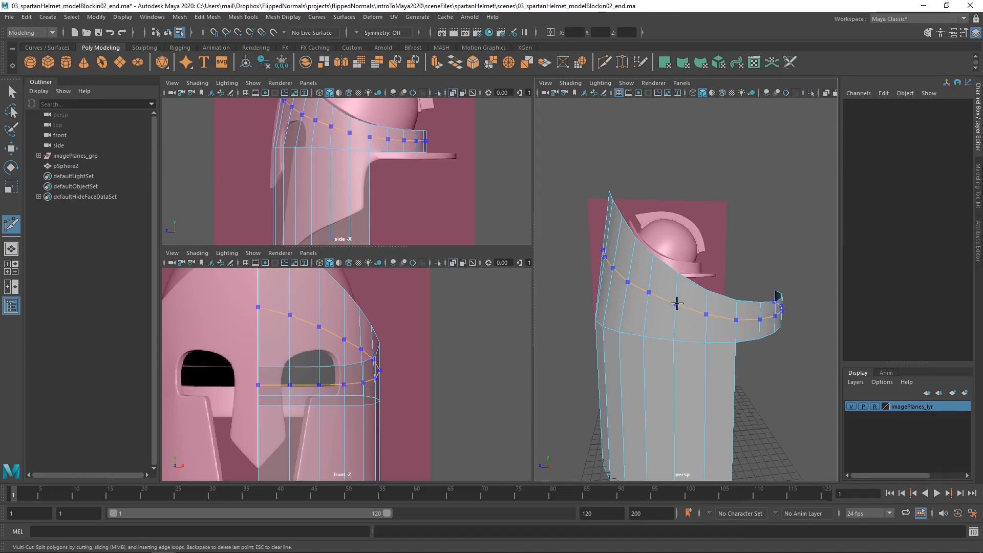
mouse_move(673, 303)
right_mouse_down("shift")
mouse_move(709, 303)
mouse_move(672, 306)
right_mouse_up("shift")
double_click(12, 223)
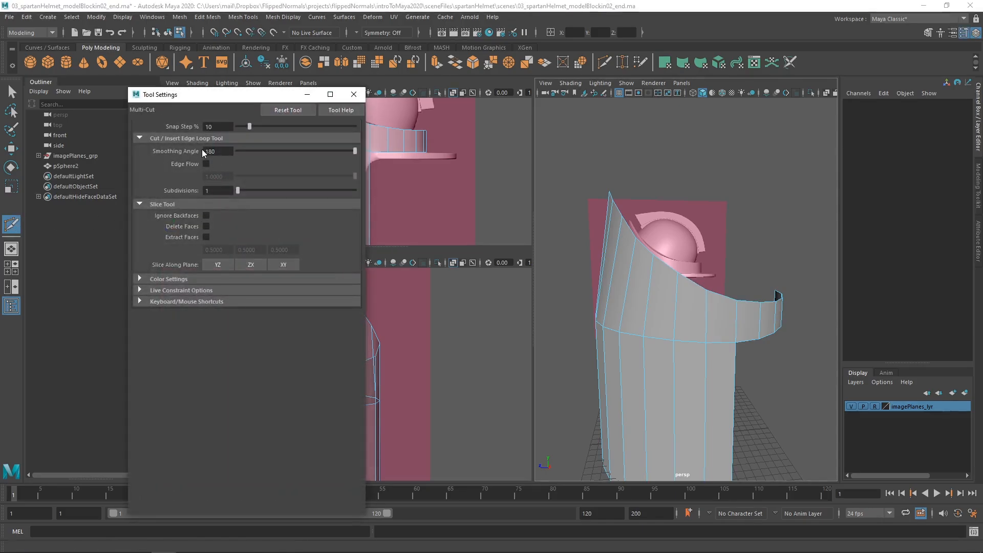
left_click(354, 95)
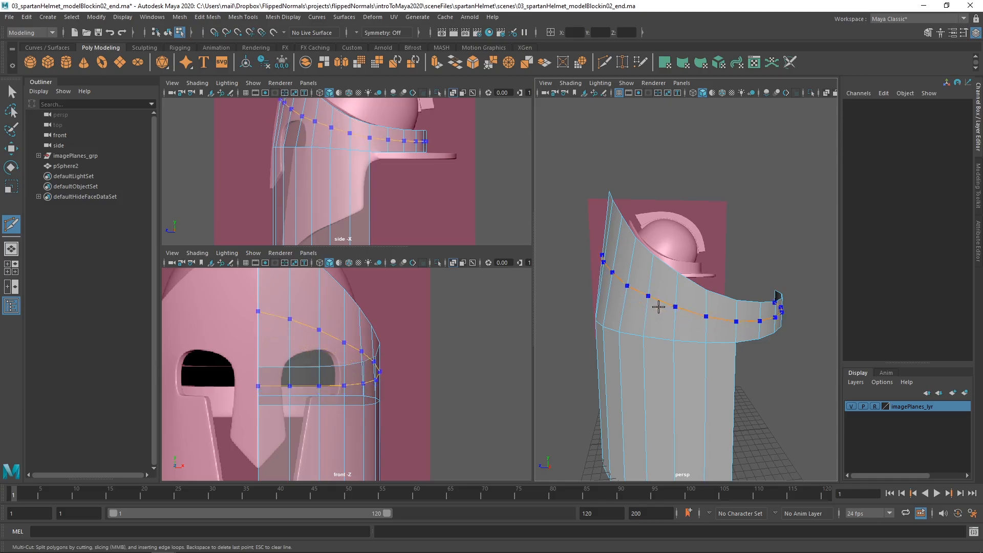
left_click(659, 307, "ctrl")
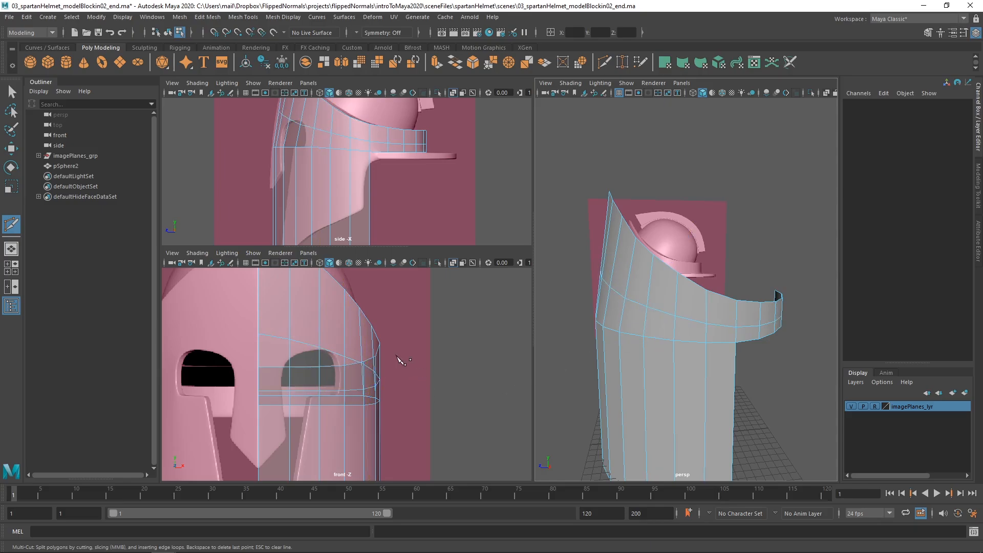
Cut new edges from the loop vertex above the eye opening down to the front centre edge, following the reference brow
scroll(310, 353, "up", 1)
scroll(311, 354, "up", 1)
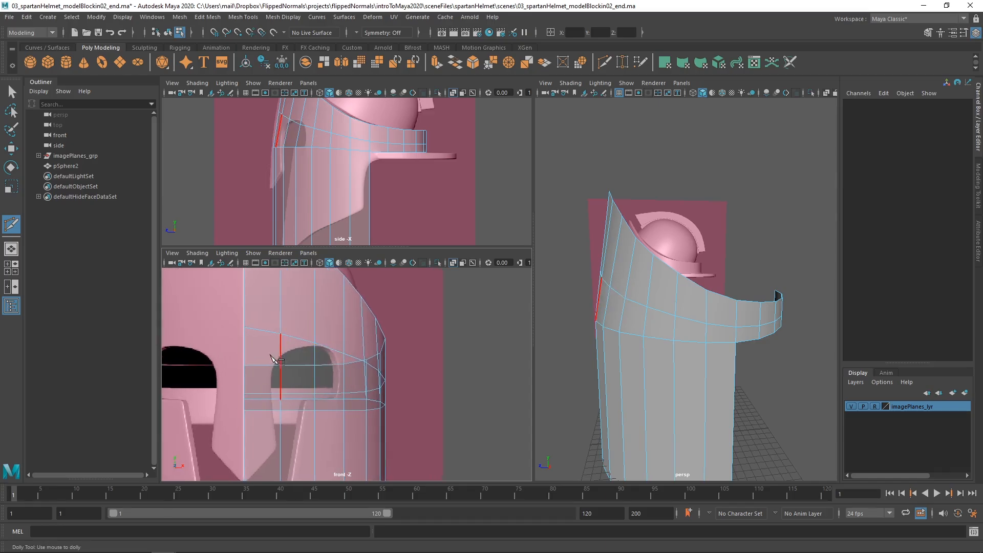
middle_click_drag(299, 353, 308, 342, "alt")
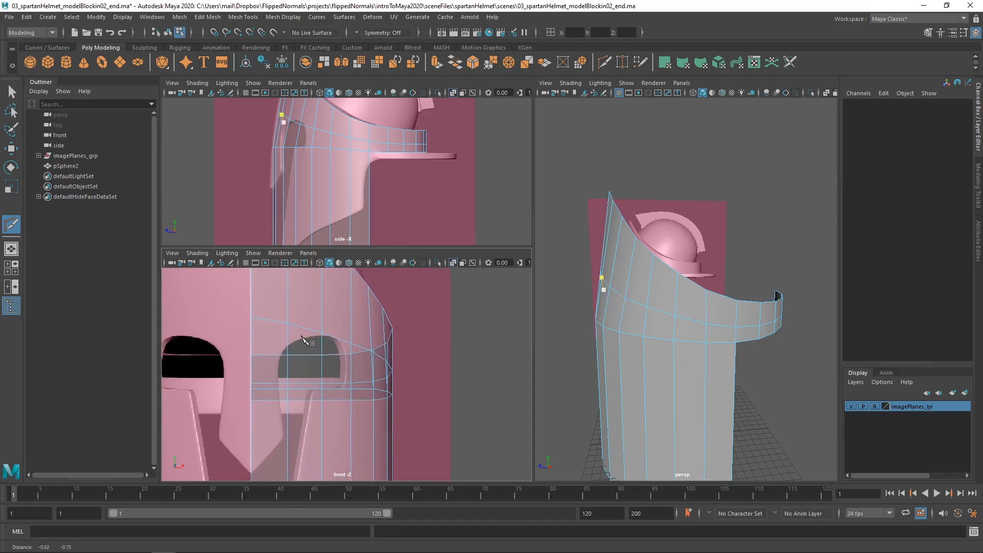
right_click_drag(308, 341, 334, 340, "alt")
middle_click_drag(621, 318, 668, 317, "alt")
left_click_drag(668, 317, 709, 310, "alt")
middle_click_drag(340, 334, 374, 332, "alt")
right_click_drag(374, 333, 385, 331, "alt")
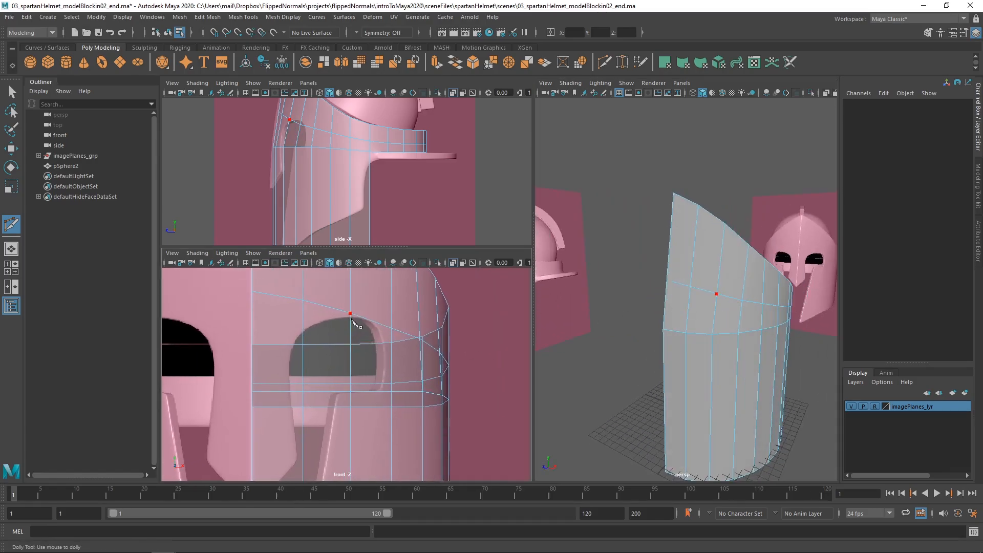
left_click(349, 322)
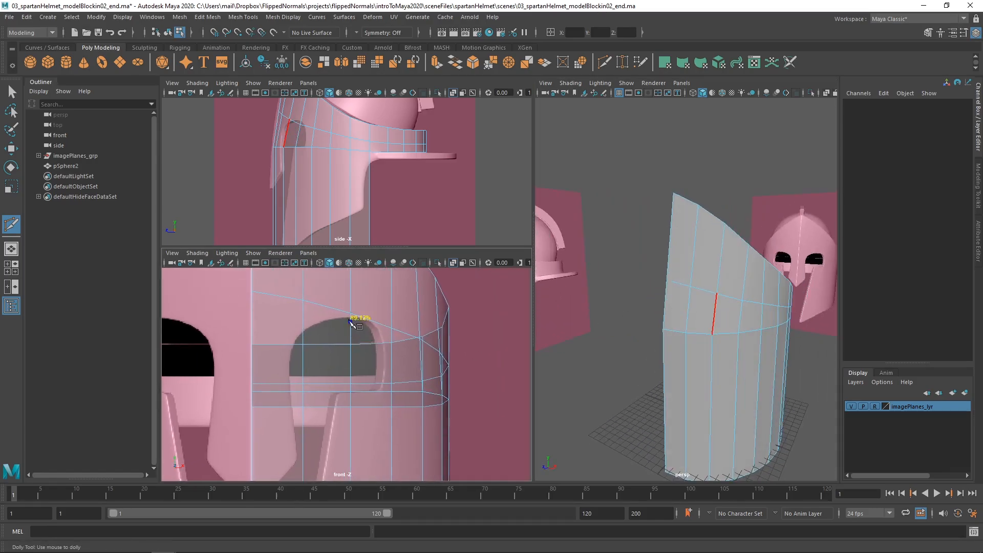
left_click(252, 334)
middle_click_drag(256, 332, 269, 347, "alt")
mouse_move(666, 322)
left_mouse_down("alt")
mouse_move(632, 333)
mouse_move(637, 340)
mouse_move(674, 307)
left_mouse_up("alt")
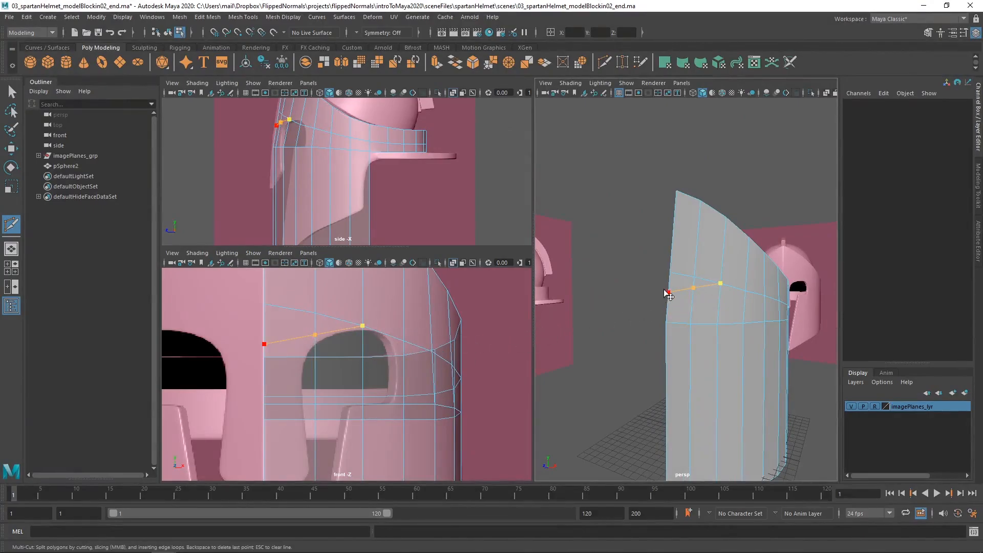
key("Return")
Delete the two old loop edges lying above the new cut between the front centre edge and the top of the eye
mouse_move(692, 314)
left_mouse_down("alt")
mouse_move(647, 341)
mouse_move(691, 295)
left_mouse_up("alt")
right_click_drag(692, 298, 707, 321, "alt")
left_click_drag(717, 311, 736, 278, "alt")
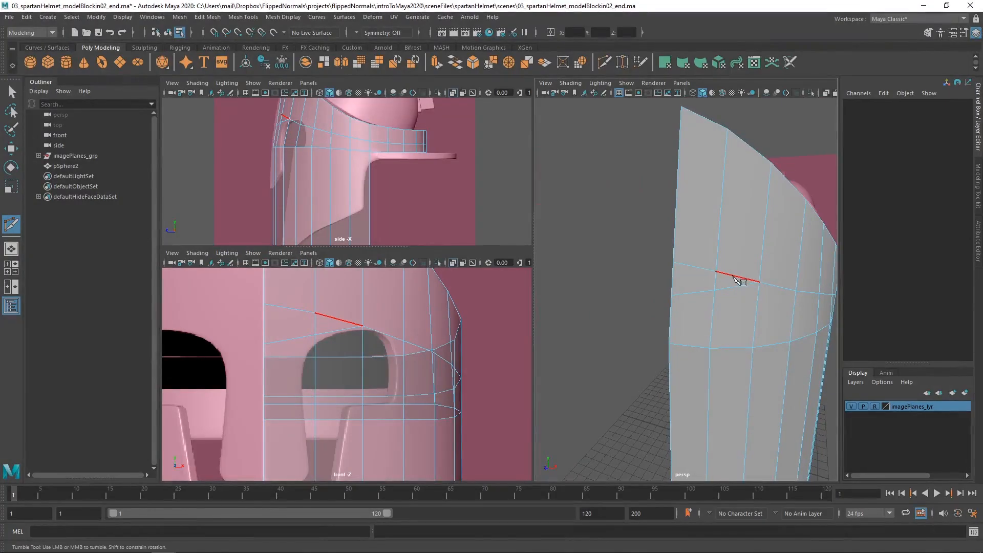
key("w")
left_click(738, 278)
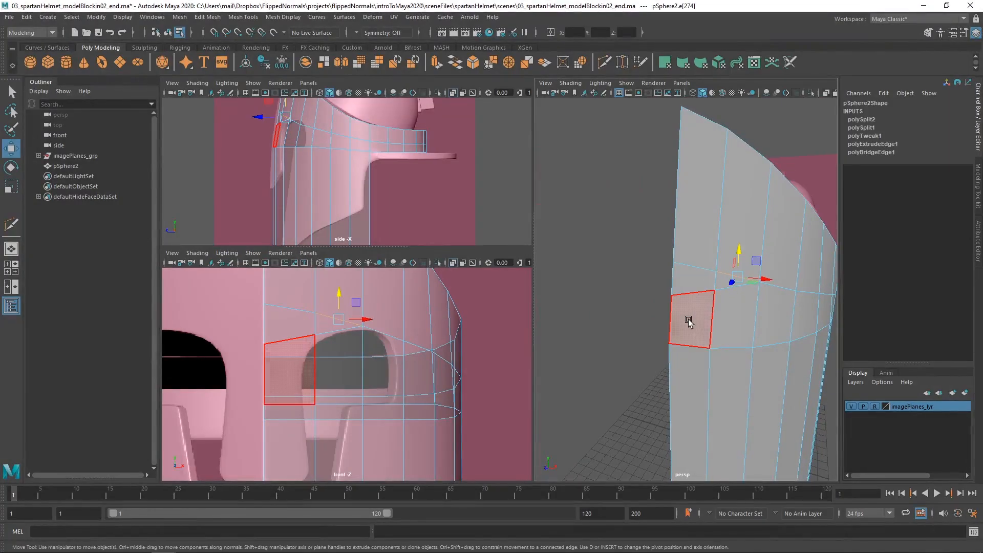
right_click(742, 272, "shift")
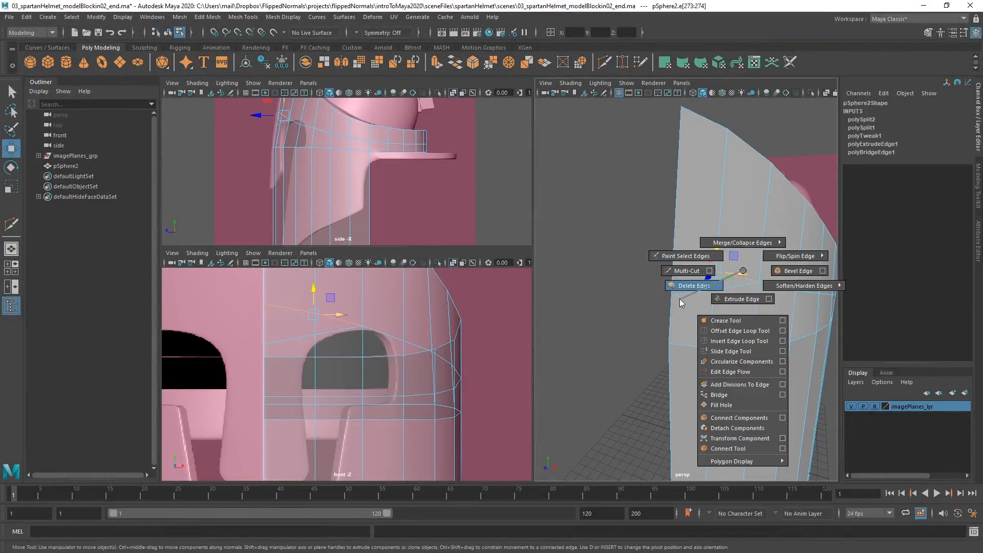
left_click(681, 302)
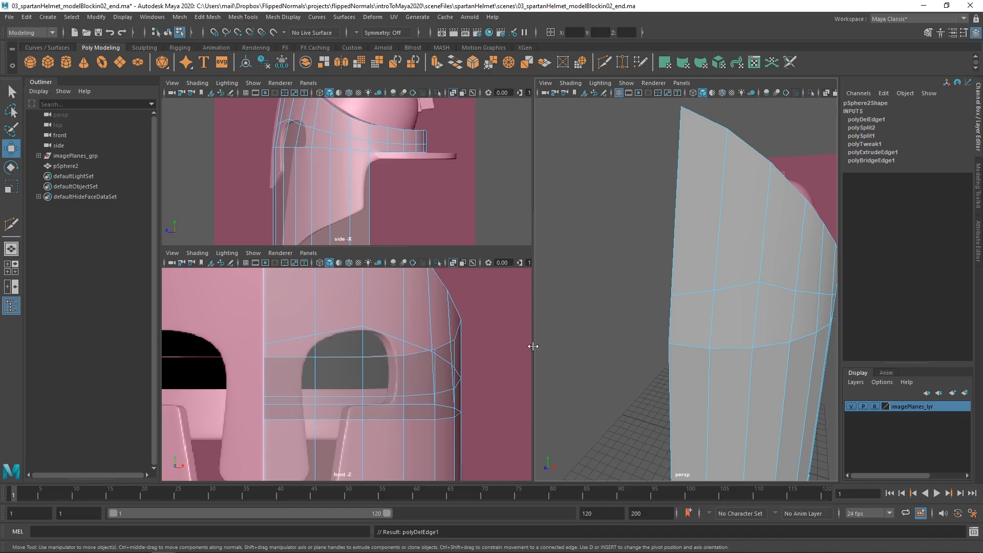
Align the move axis of the vertex above the eye to its adjoining vertical edge and slide it down slightly to the reference opening
left_click_drag(623, 296, 688, 282, "alt")
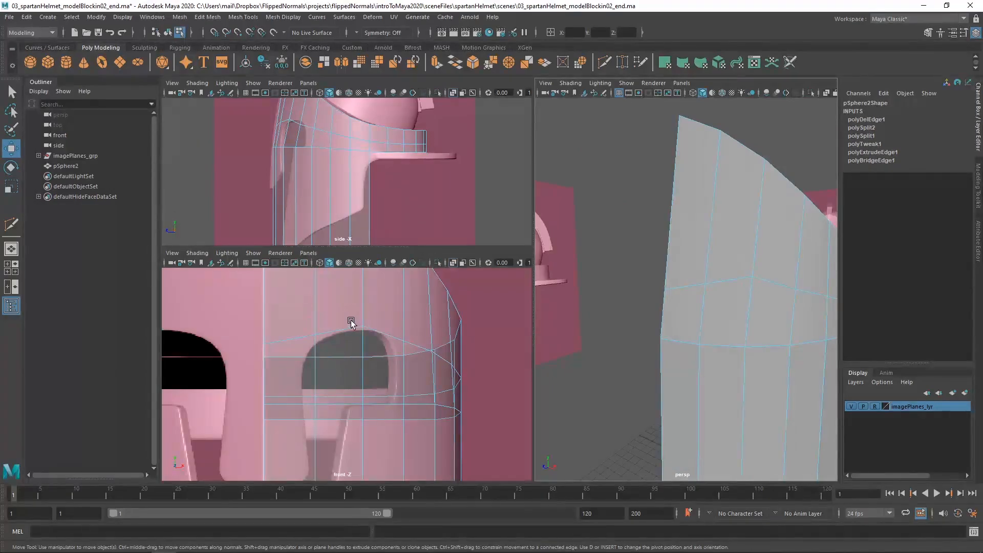
right_click_drag(353, 325, 315, 257)
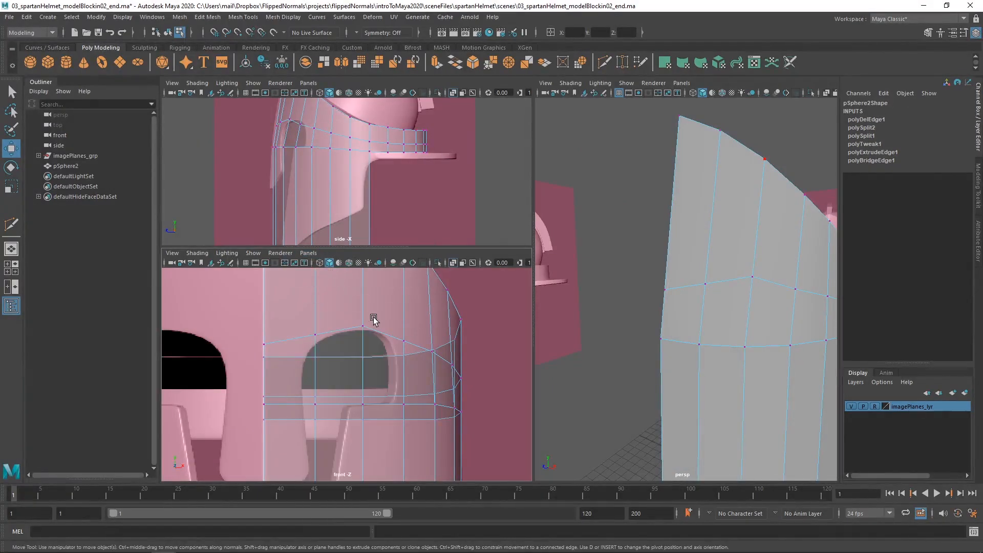
left_click(365, 325)
middle_click_drag(683, 287, 651, 291, "alt")
left_click(717, 282)
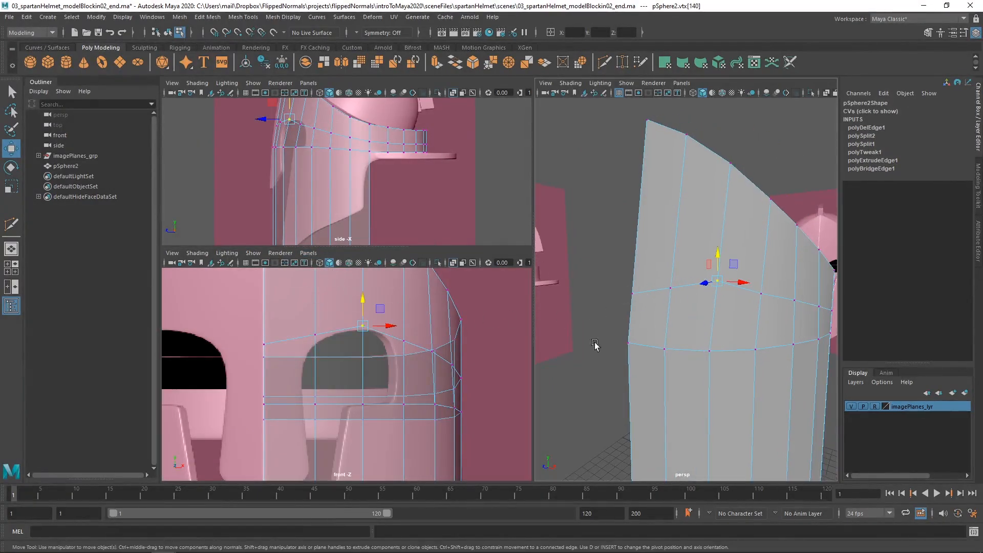
scroll(715, 308, "up", 4)
scroll(358, 187, "up", 3)
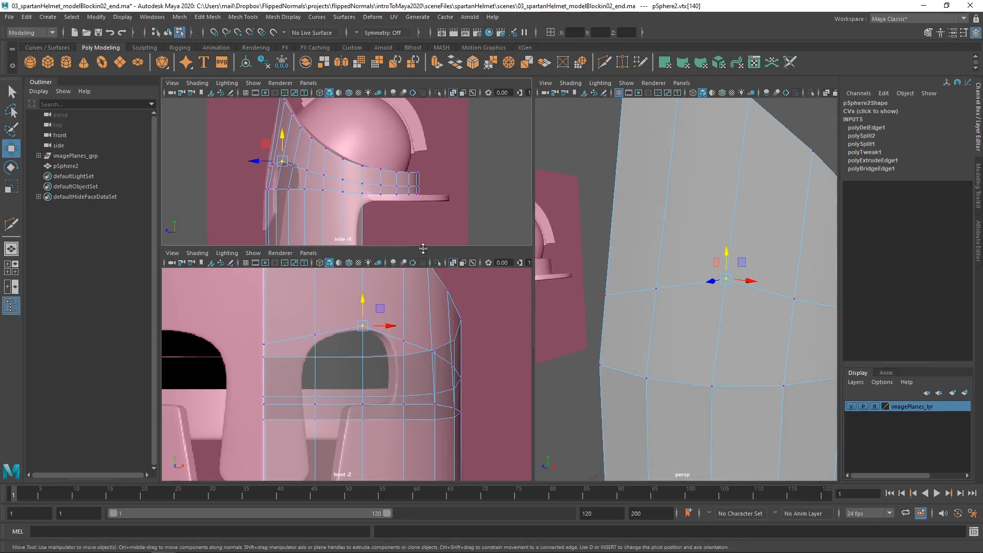
middle_click_drag(358, 184, 371, 188, "alt")
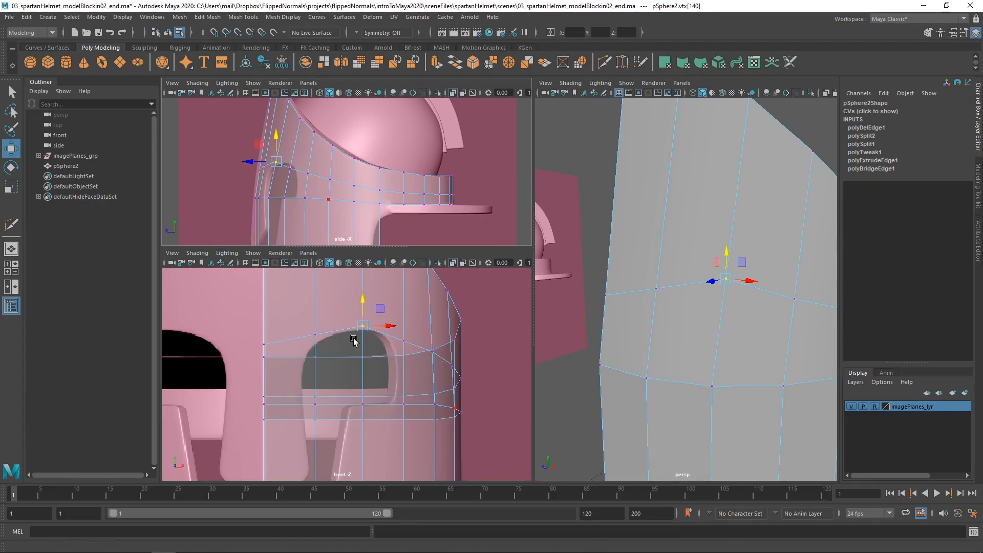
key("d")
left_click(736, 222, "ctrl")
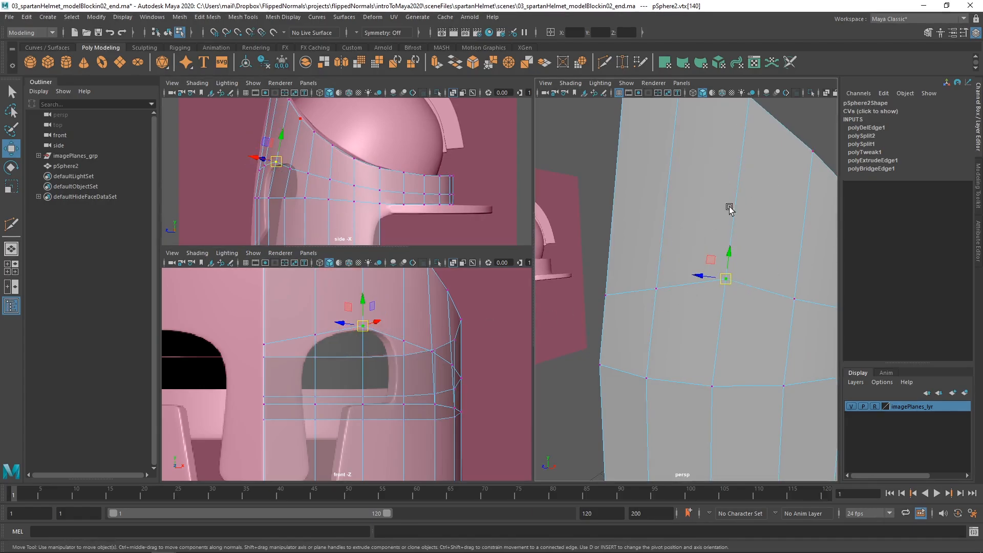
left_click_drag(727, 256, 730, 259)
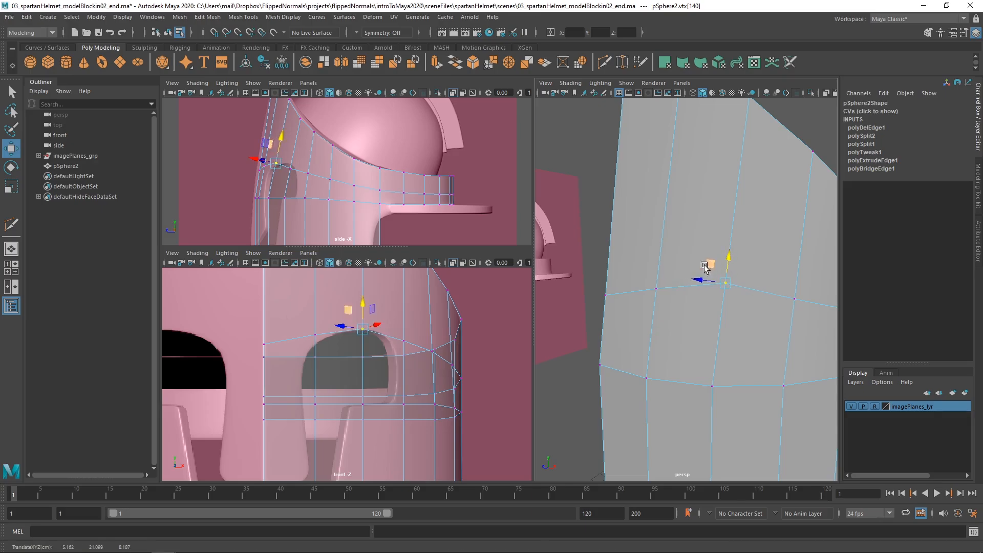
Try to shift the vertex above the eye backward to match the eye opening in the side view, and undo the move
scroll(302, 174, "up", 2)
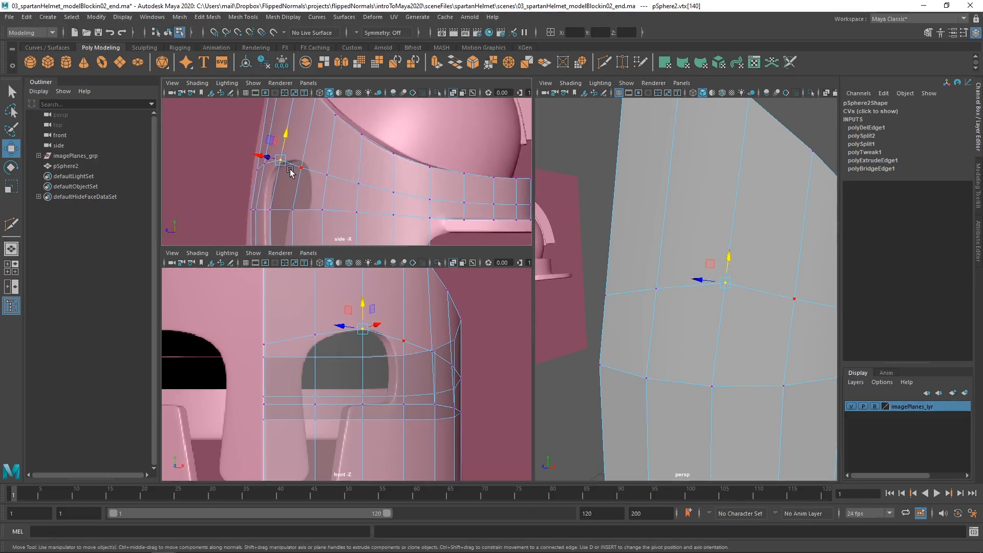
left_click(302, 168)
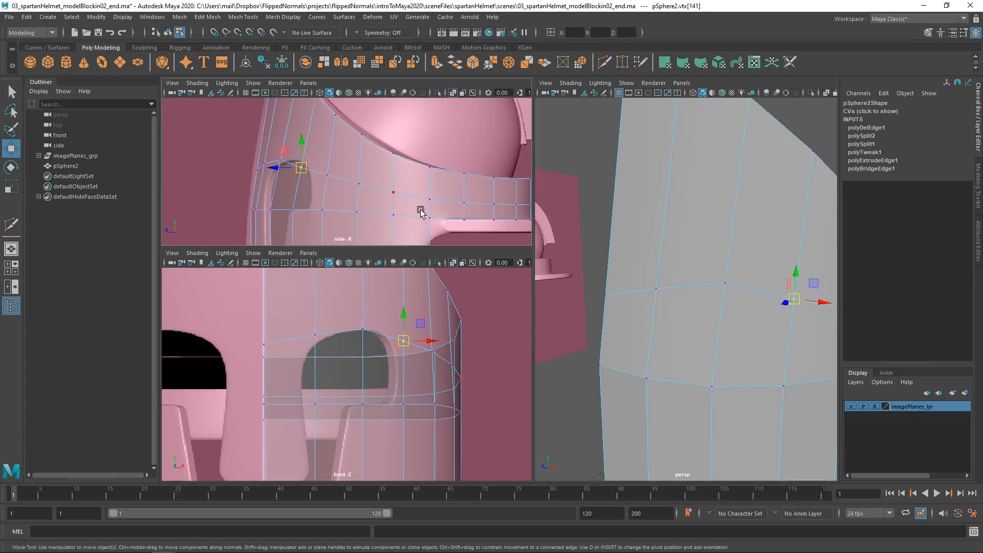
right_click_drag(763, 305, 722, 309, "alt")
left_click_drag(722, 308, 681, 328, "alt")
key("q")
key("ctrl+s")
left_click(364, 330)
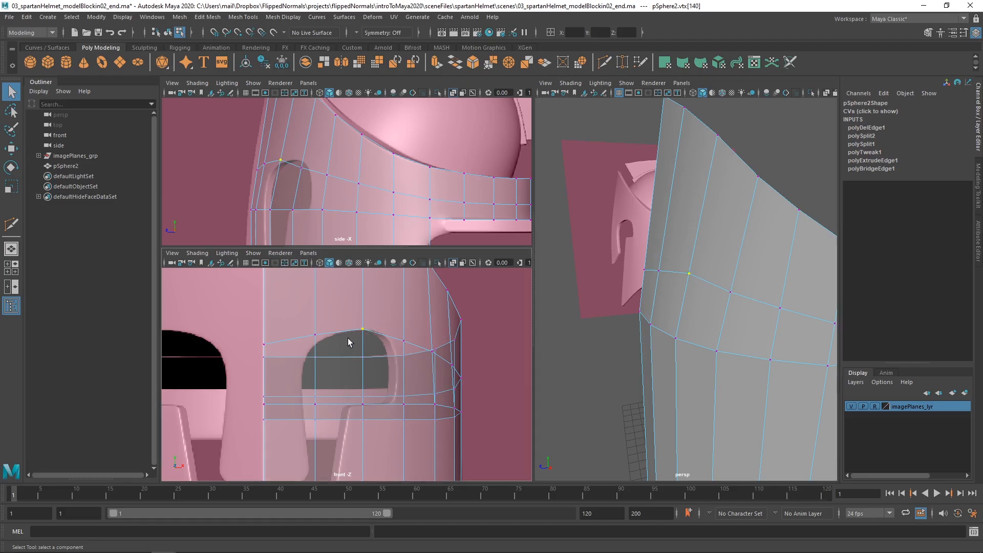
left_click(281, 159)
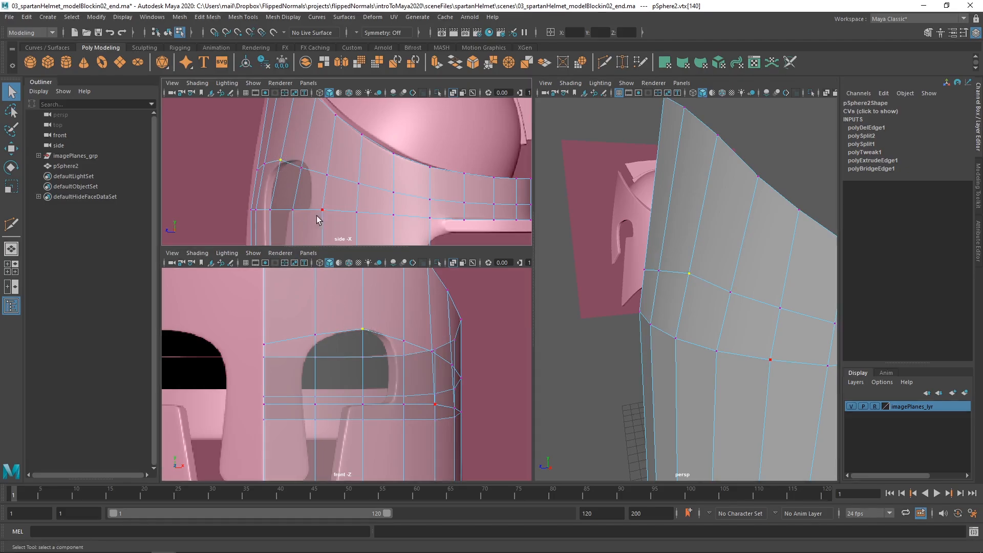
key("w")
left_click_drag(281, 161, 292, 160)
key("ctrl+z")
Select the two faces covering the eye opening and the long face below the inner one, and delete them
left_click_drag(686, 320, 713, 312, "alt")
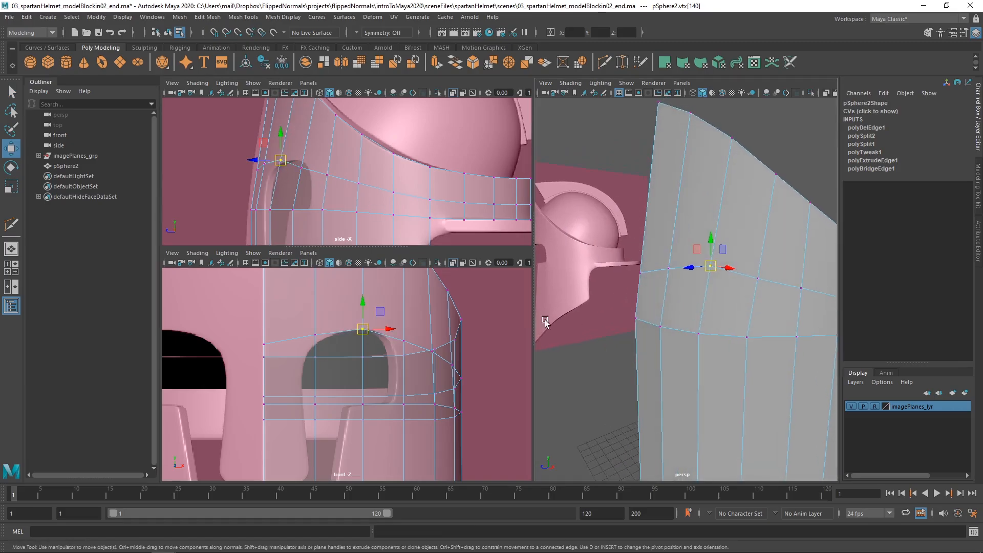
right_click_drag(326, 352, 328, 390)
left_click(714, 310)
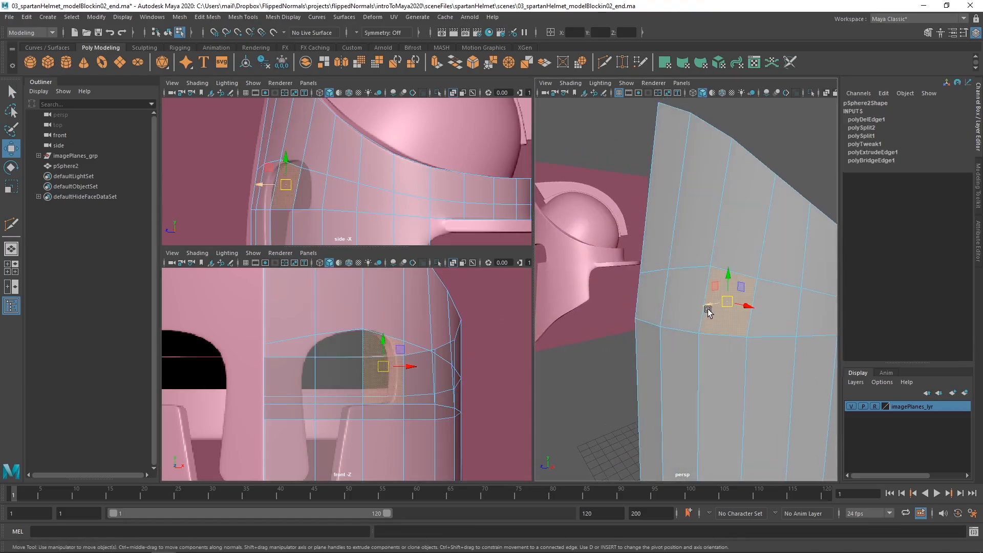
key("q")
left_click(682, 304, "shift")
scroll(682, 305, "down", 3)
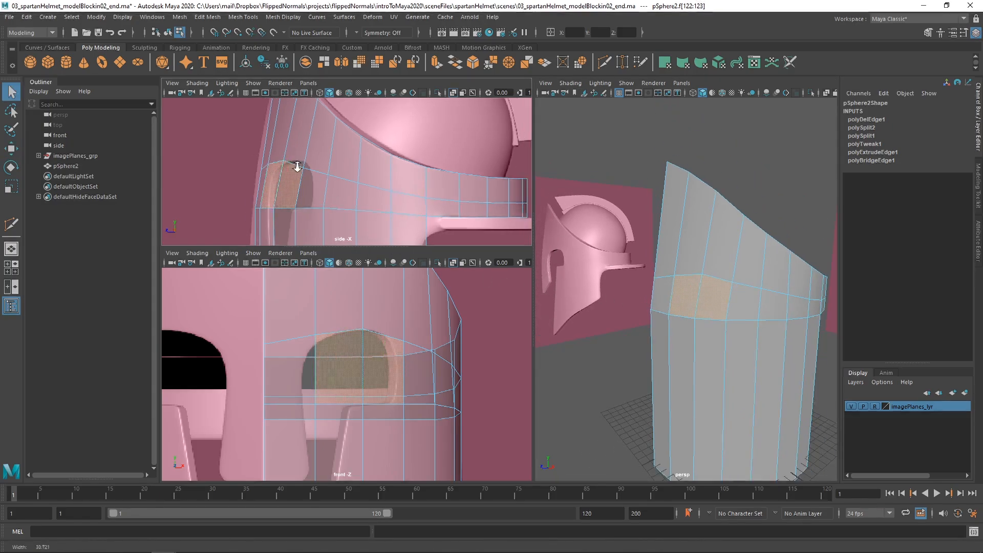
scroll(296, 164, "down", 2)
scroll(328, 190, "down", 2)
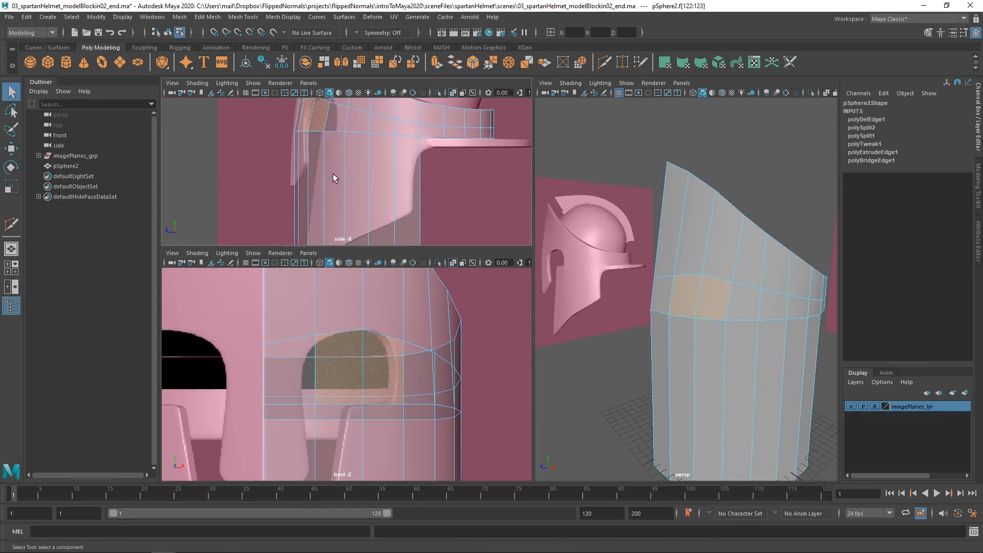
scroll(738, 339, "down", 3)
scroll(268, 322, "down", 3)
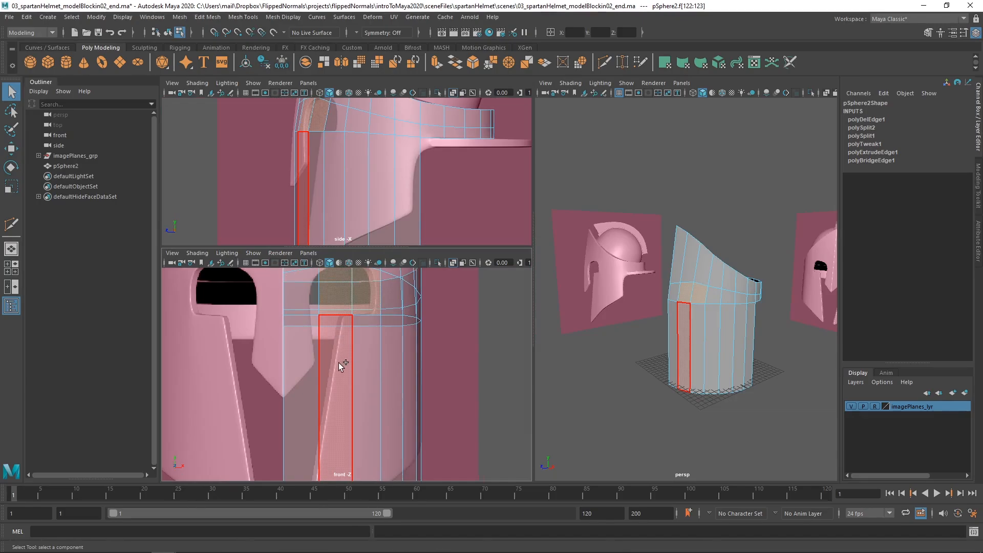
left_click(339, 362)
left_click_drag(678, 294, 774, 287, "alt")
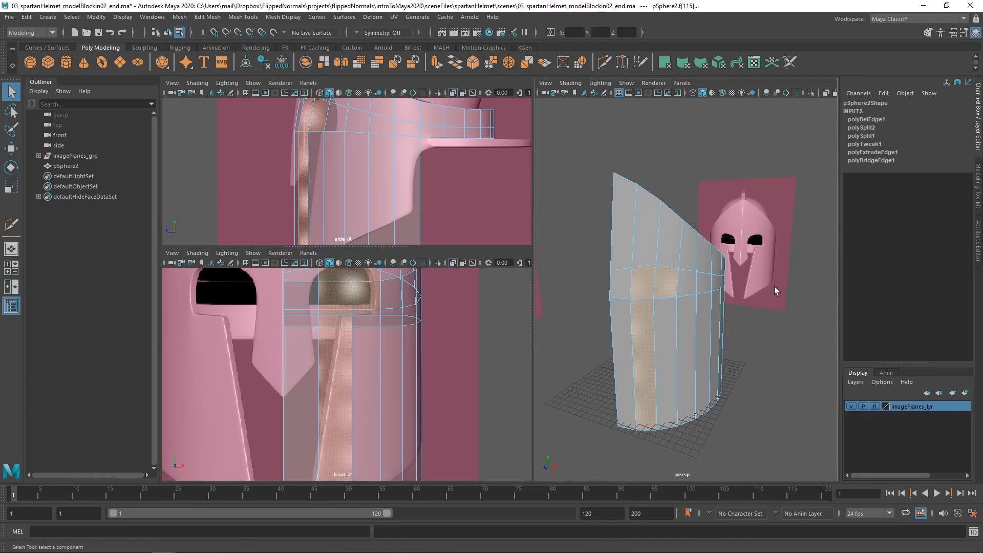
left_click(761, 228)
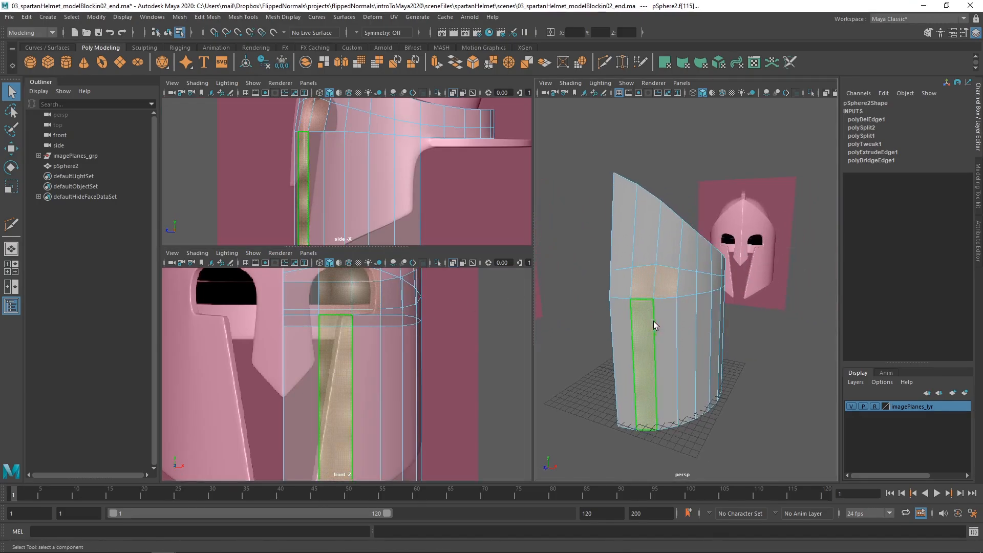
left_click(655, 319)
key("Delete")
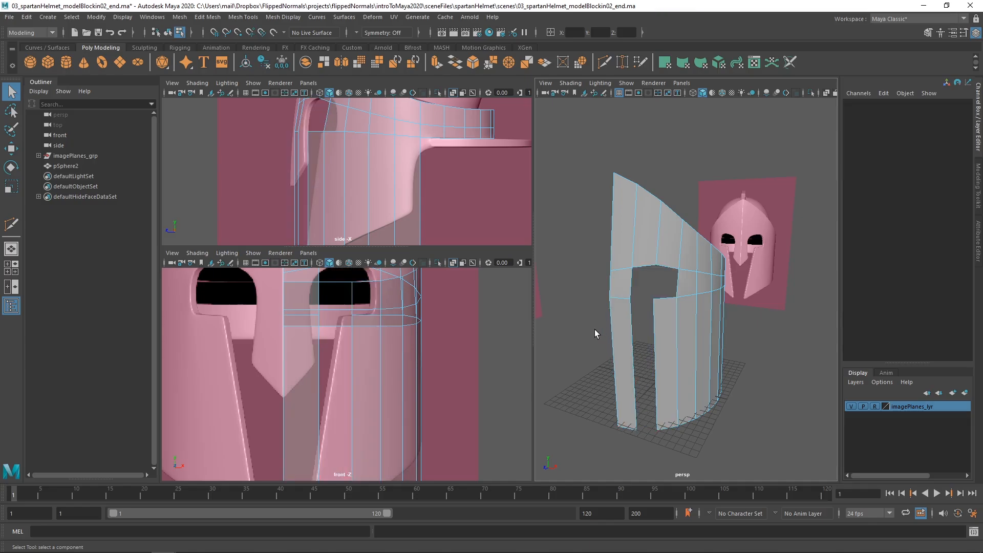
Slice the front strip diagonally along the lower edge of the nose guard with Multi-Cut, following the front reference
middle_click_drag(306, 349, 322, 345, "alt")
key("F8")
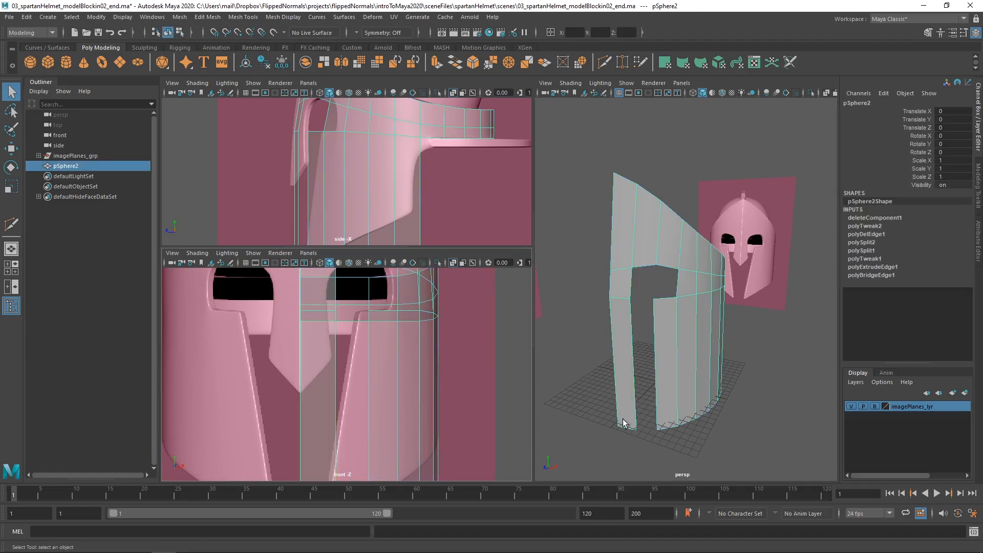
right_click_drag(330, 360, 275, 269, "shift")
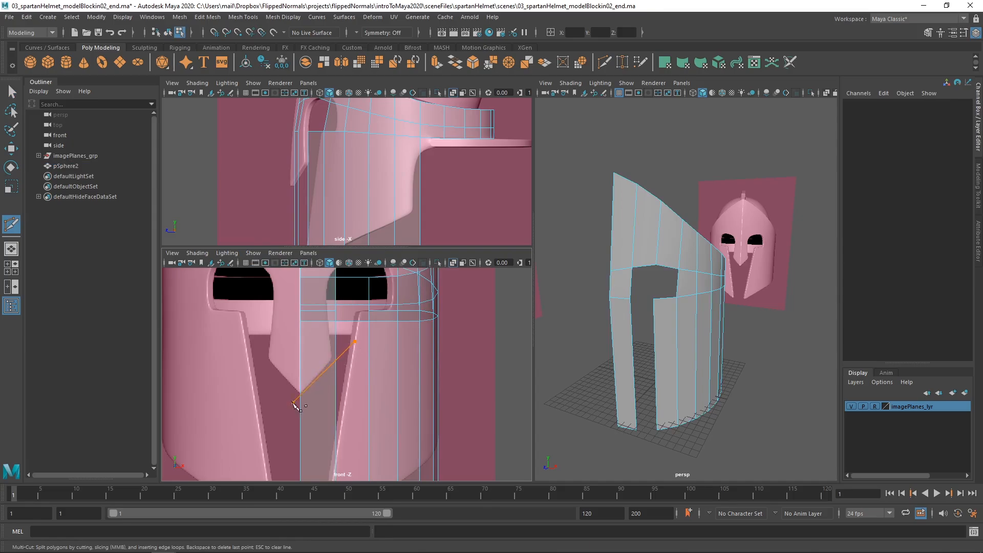
key("ctrl+z")
left_click(349, 336)
middle_click_drag(365, 378, 375, 320, "alt")
right_click_drag(375, 321, 346, 314, "alt")
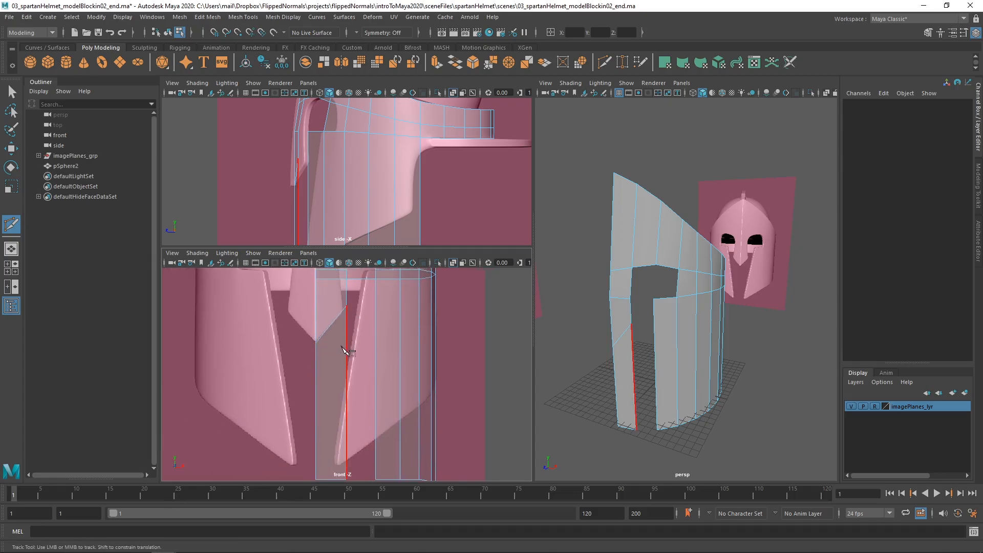
Select the long face below the nose guard's diagonal cut and delete it
key("w")
left_click(332, 396)
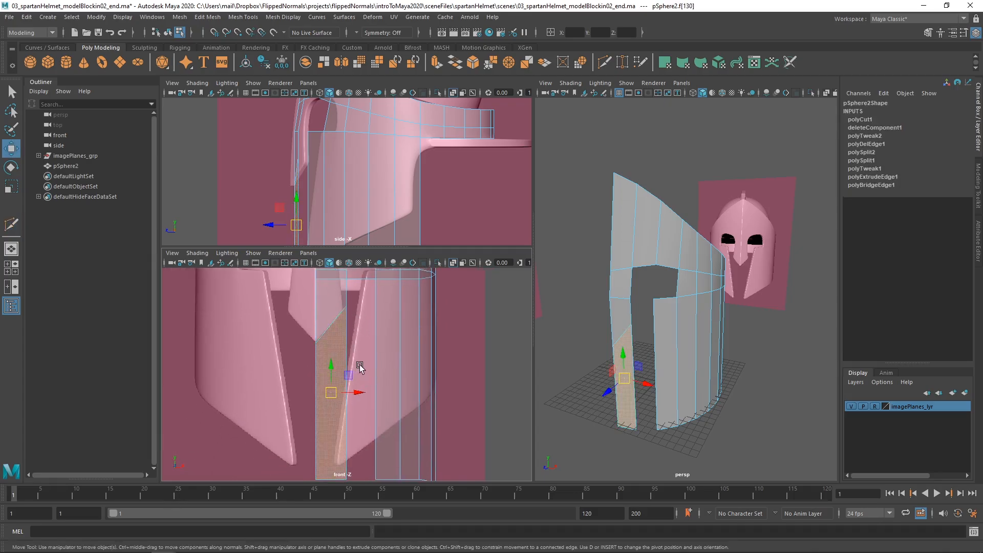
key("Delete")
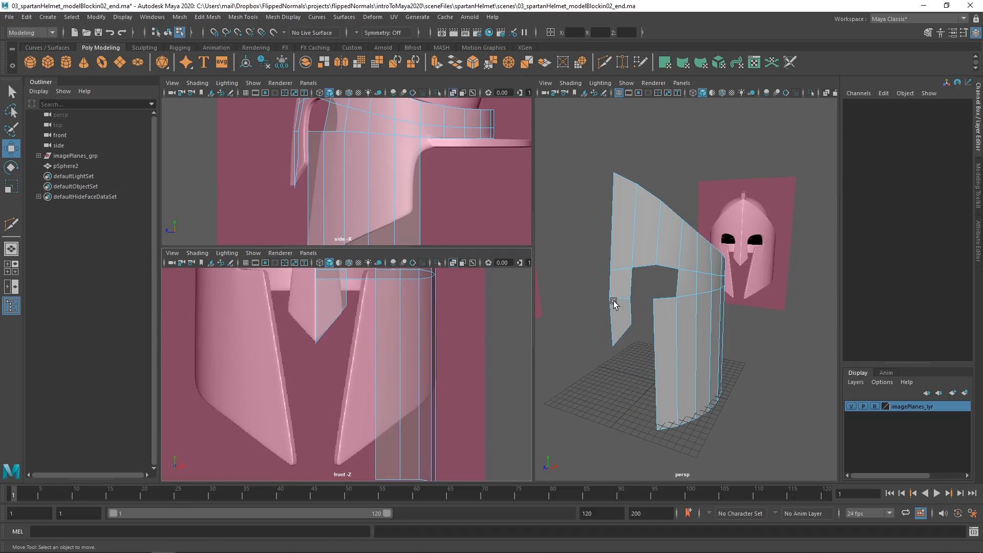
Select the whole bottom row of vertices on the cheek section and move it slightly inward in the front view
left_click_drag(615, 303, 530, 316, "alt")
scroll(379, 365, "down", 2)
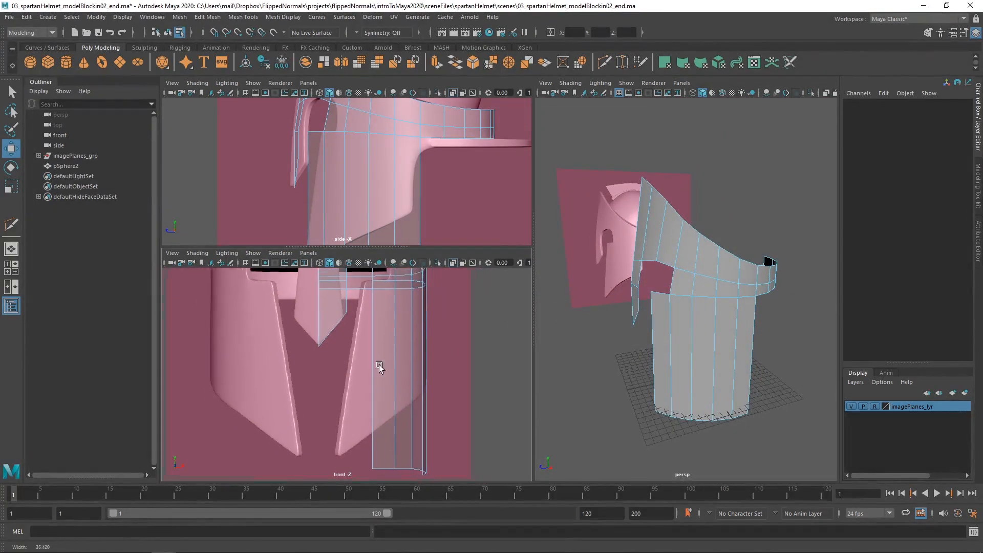
right_click_drag(379, 364, 360, 324, "alt")
middle_click_drag(360, 323, 314, 369, "alt")
right_click_drag(353, 193, 351, 167, "alt")
middle_click_drag(346, 222, 365, 198, "alt")
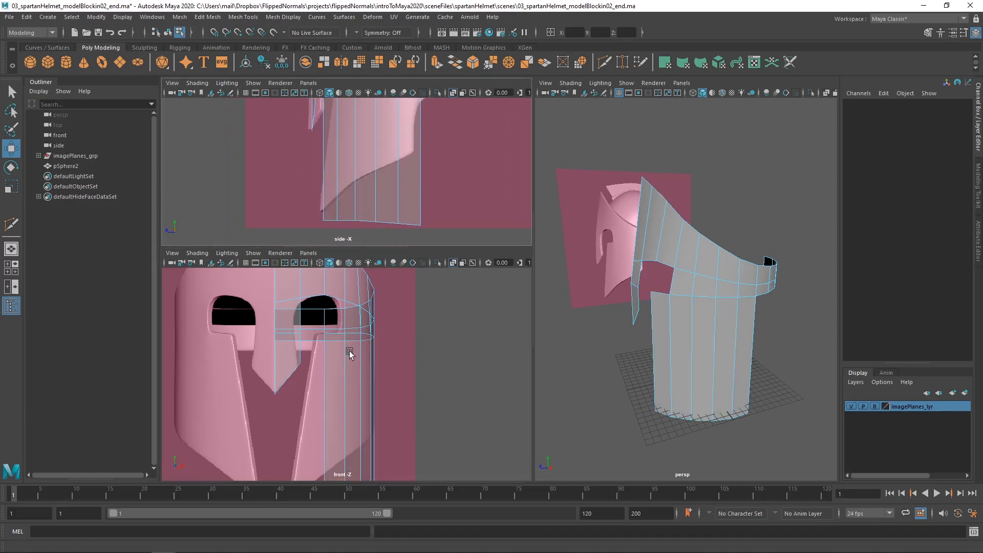
middle_click_drag(349, 352, 362, 279, "alt")
right_click_drag(376, 418, 301, 409)
left_click_drag(424, 399, 302, 463)
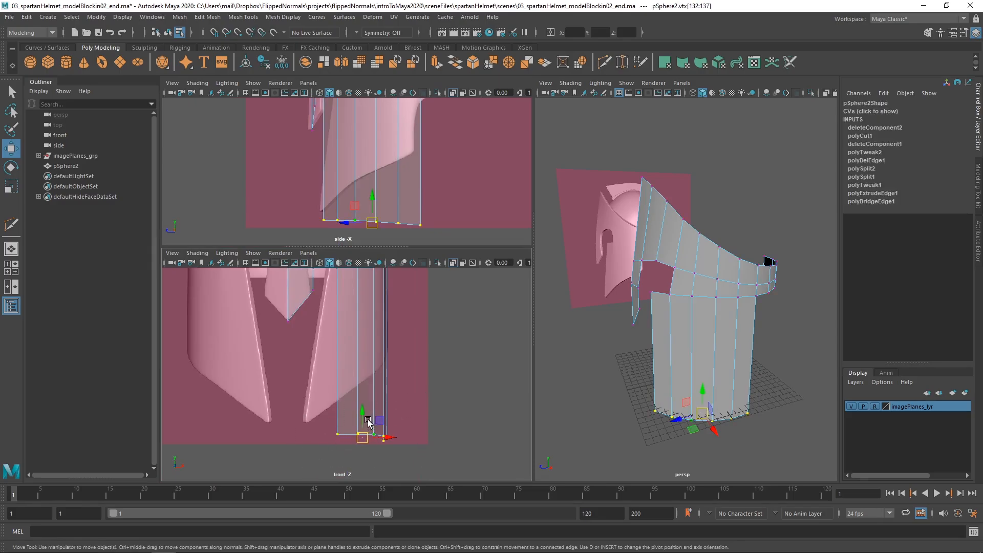
mouse_move(358, 436)
left_mouse_down()
mouse_move(367, 435)
mouse_move(352, 433)
left_mouse_up()
Move the bottom row of cheek vertices further inward and slightly forward to taper the cheek like the reference
left_click_drag(671, 362, 670, 337, "alt")
right_click_drag(395, 149, 377, 159, "alt")
middle_click_drag(377, 159, 361, 175, "alt")
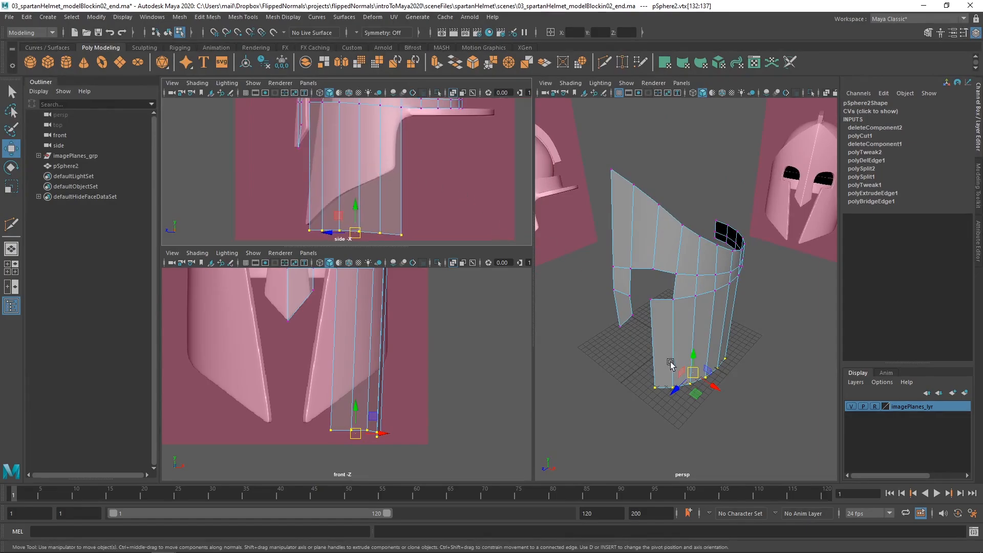
left_click_drag(671, 363, 686, 381, "alt")
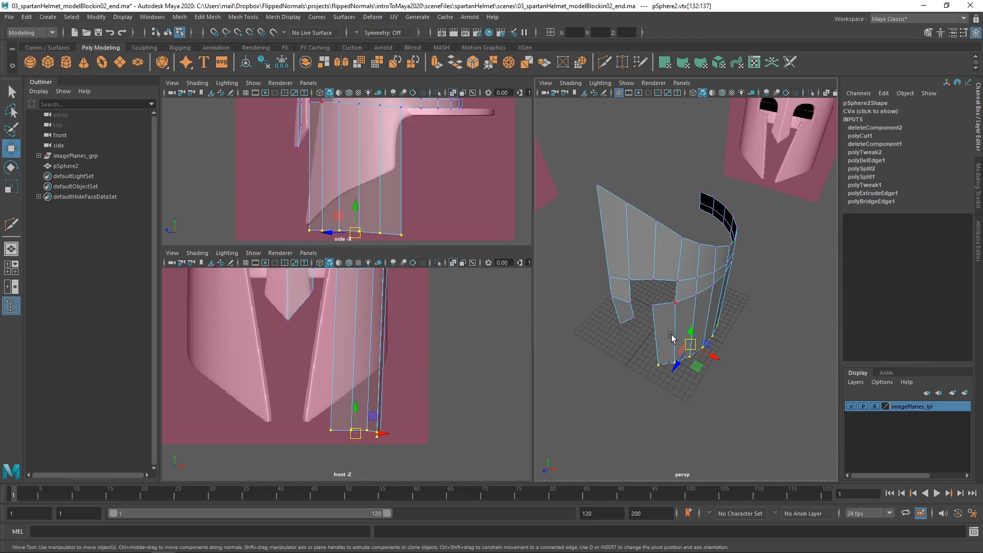
left_click_drag(697, 368, 700, 364)
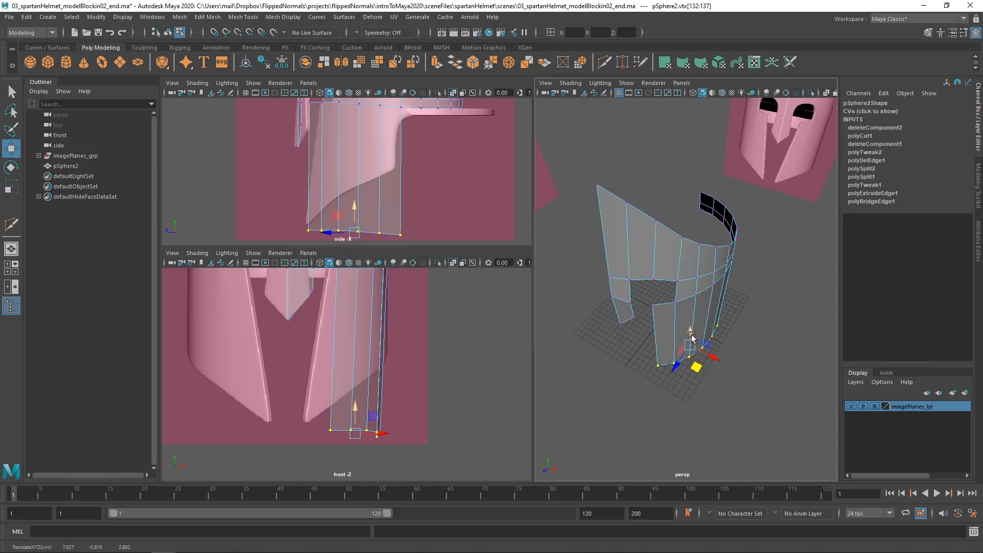
left_click_drag(696, 367, 691, 395)
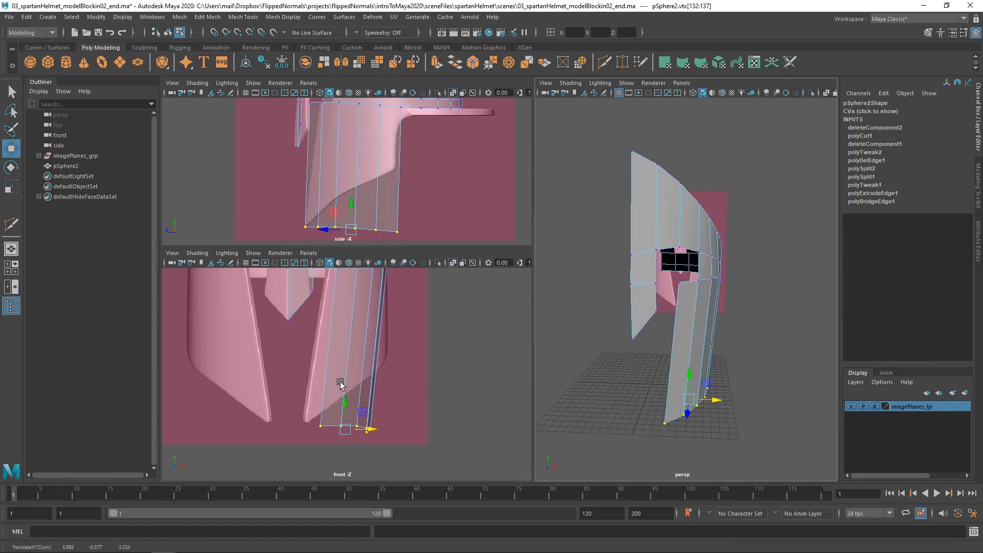
Restore the selection of the bottom cheek vertices and lower them further below the reference's slanted edge
right_click_drag(341, 382, 373, 352)
middle_click_drag(365, 192, 387, 189, "alt")
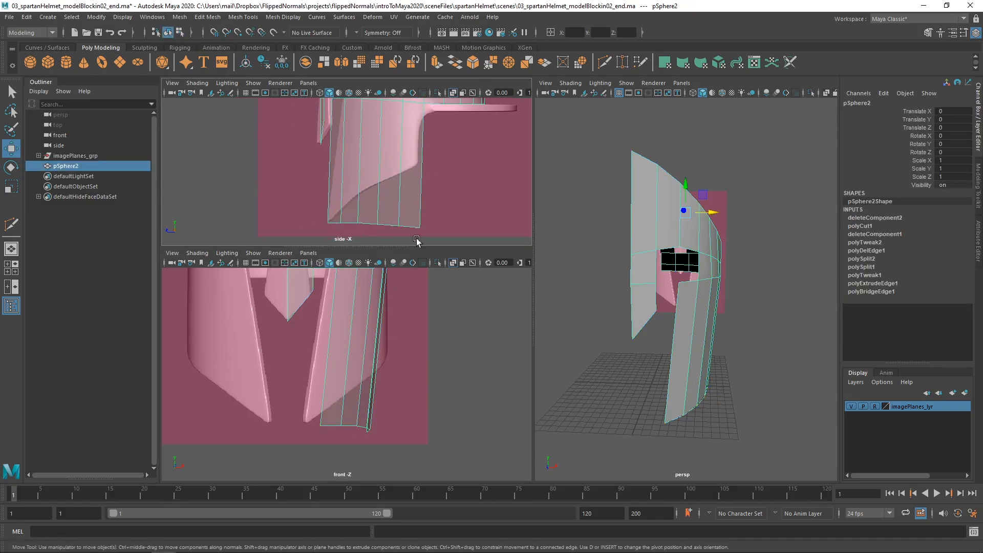
key("ctrl+z")
key("ctrl+z")
left_click_drag(375, 199, 388, 242)
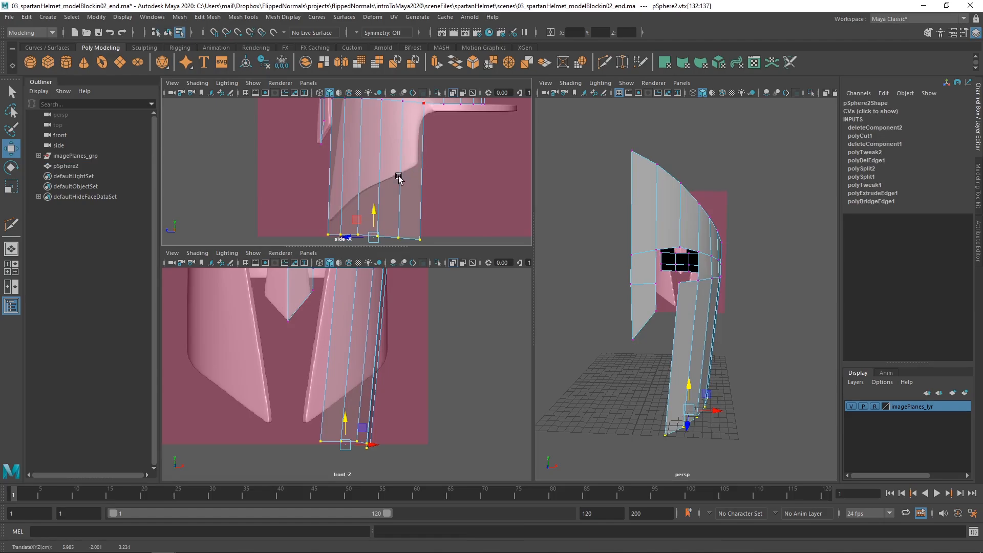
Slice the cheek section along the reference's slanted lower edge in the side view with Multi-Cut
key("F8")
right_click_drag(399, 177, 348, 178, "shift")
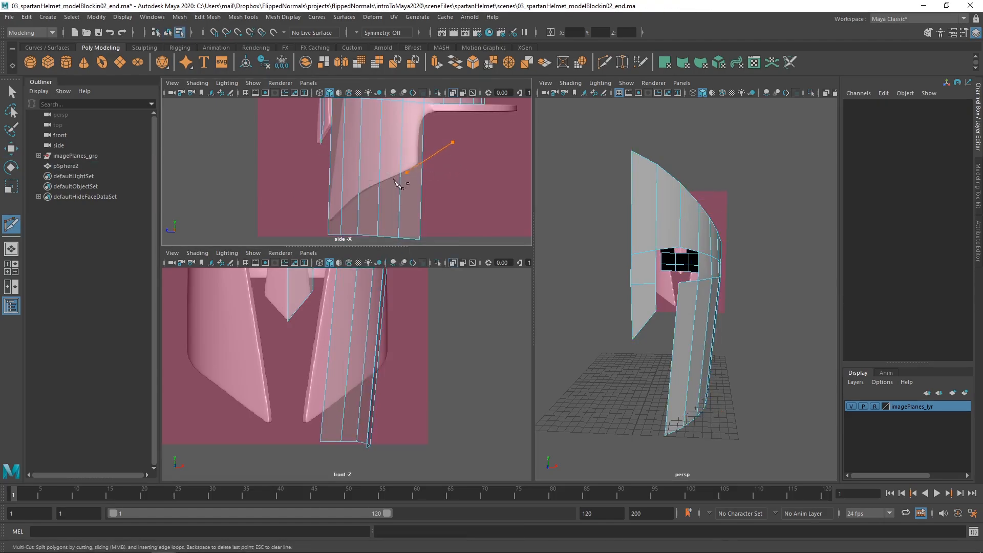
left_click_drag(304, 235, 318, 228)
key("w")
middle_click_drag(406, 219, 416, 185, "alt")
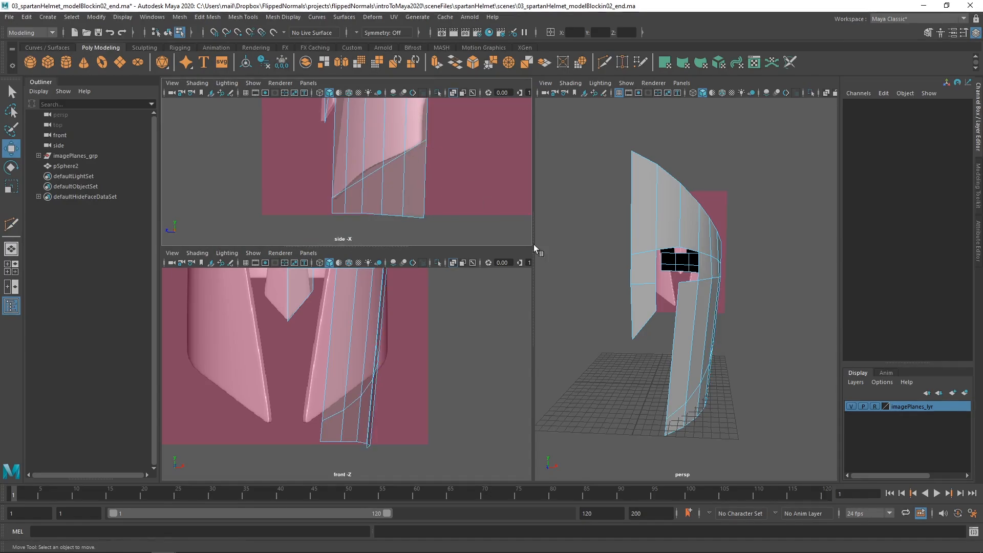
Select all the cheek faces below the slanted cut and delete them
left_click_drag(683, 348, 685, 348, "alt")
right_click_drag(684, 348, 700, 344, "alt")
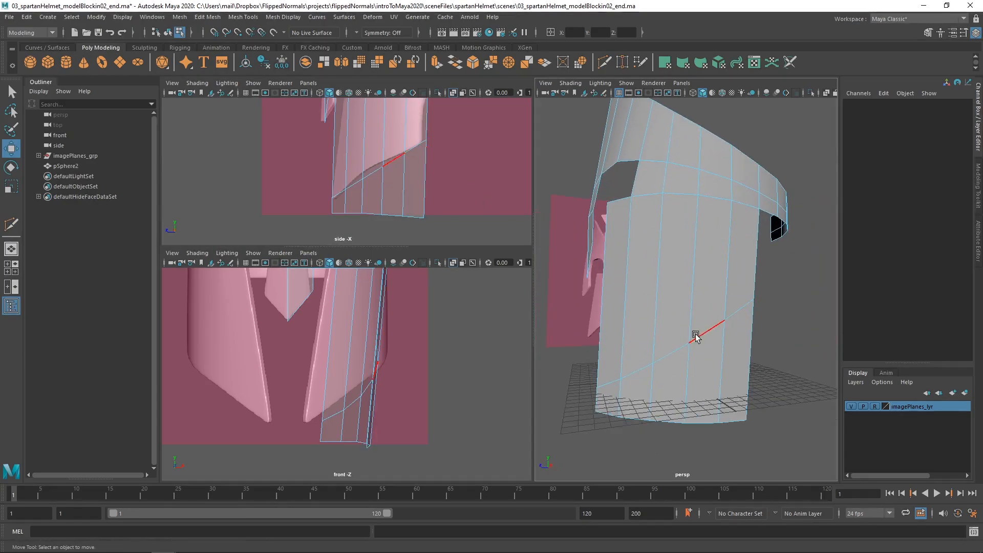
left_click_drag(732, 367, 680, 354, "alt")
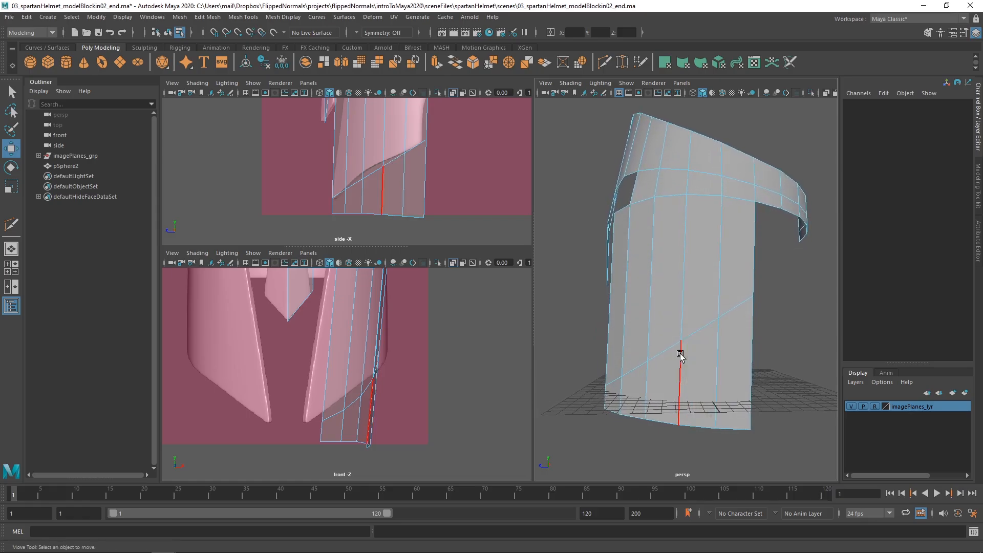
left_click_drag(624, 334, 622, 398, "alt")
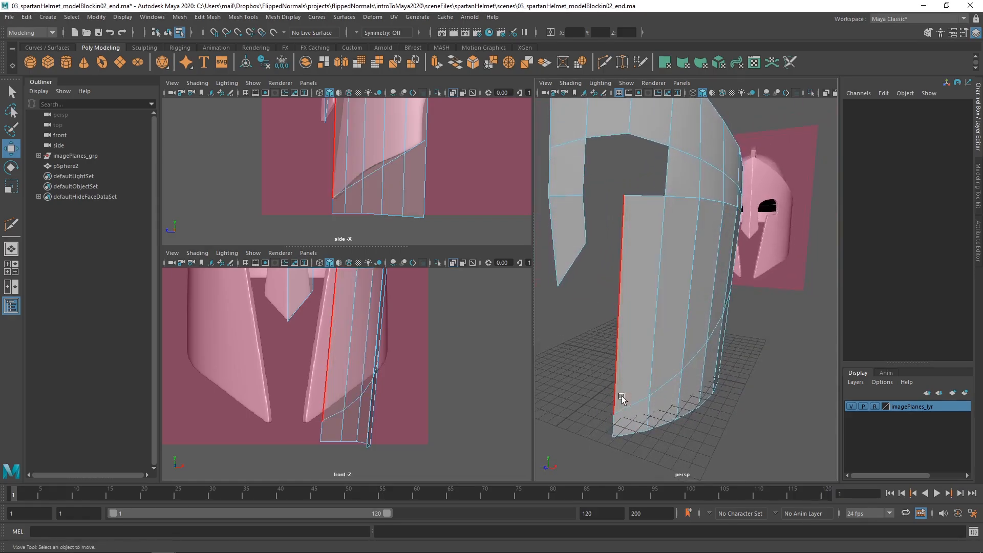
left_click_drag(708, 342, 644, 350, "alt")
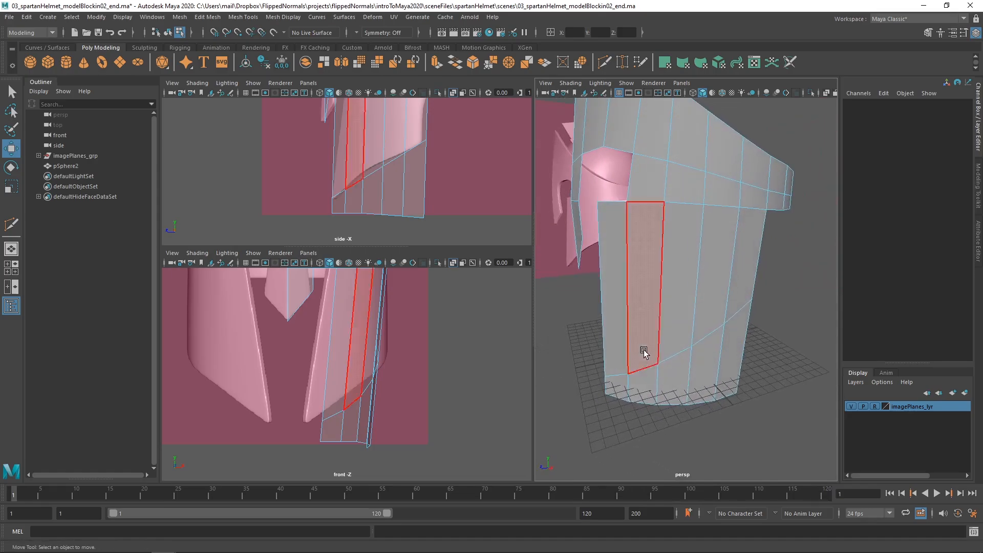
left_click_drag(719, 407, 582, 347, "alt")
key("Delete")
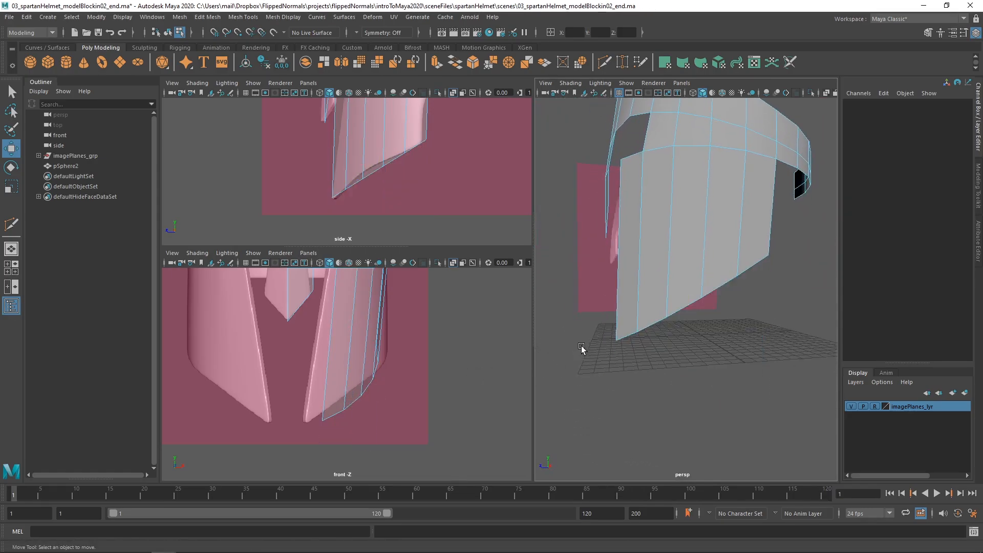
Select the lower front corner vertex of the cheek and enable Soft Select for the Move tool
middle_click_drag(386, 145, 376, 204, "alt")
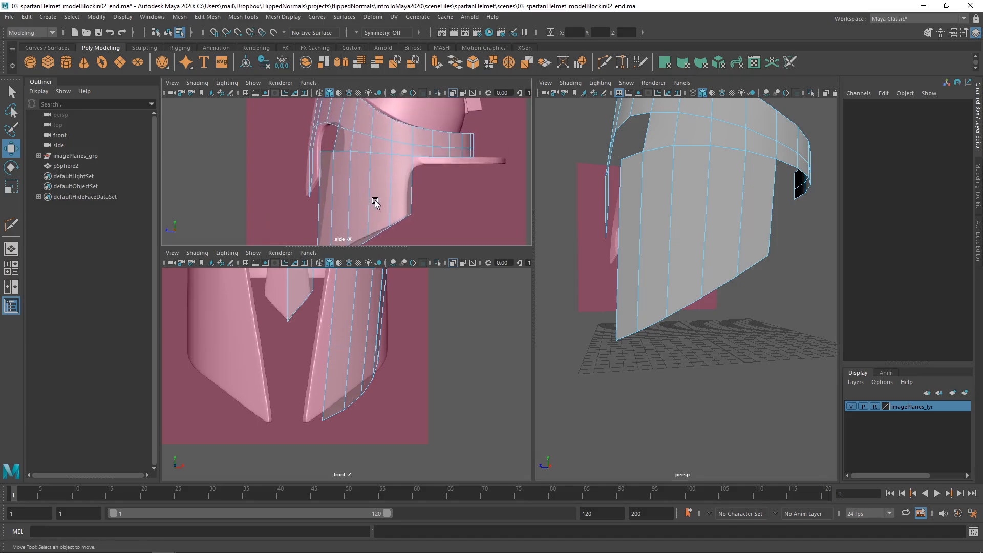
left_click_drag(681, 285, 779, 333, "alt")
mouse_move(656, 358)
left_mouse_down("alt")
mouse_move(686, 353)
mouse_move(665, 336)
mouse_move(670, 351)
mouse_move(645, 343)
left_mouse_up("alt")
key("F9")
left_click(666, 350)
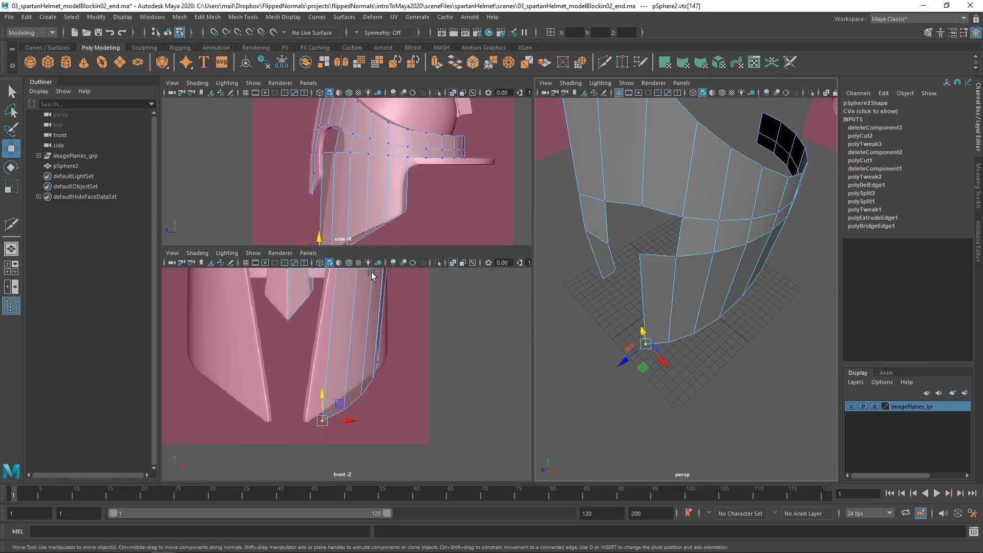
scroll(335, 196, "down", 1)
middle_click_drag(337, 196, 334, 174, "alt")
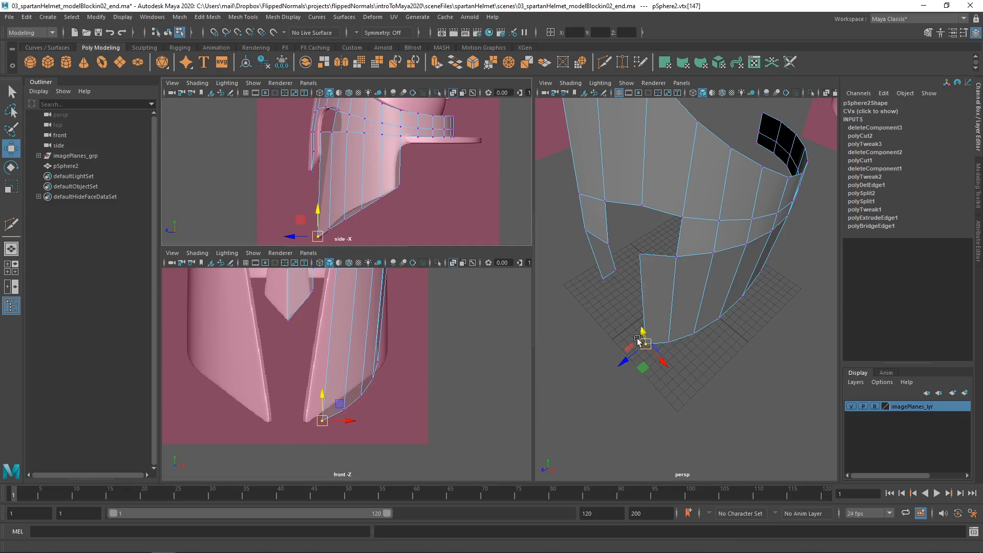
double_click(10, 149)
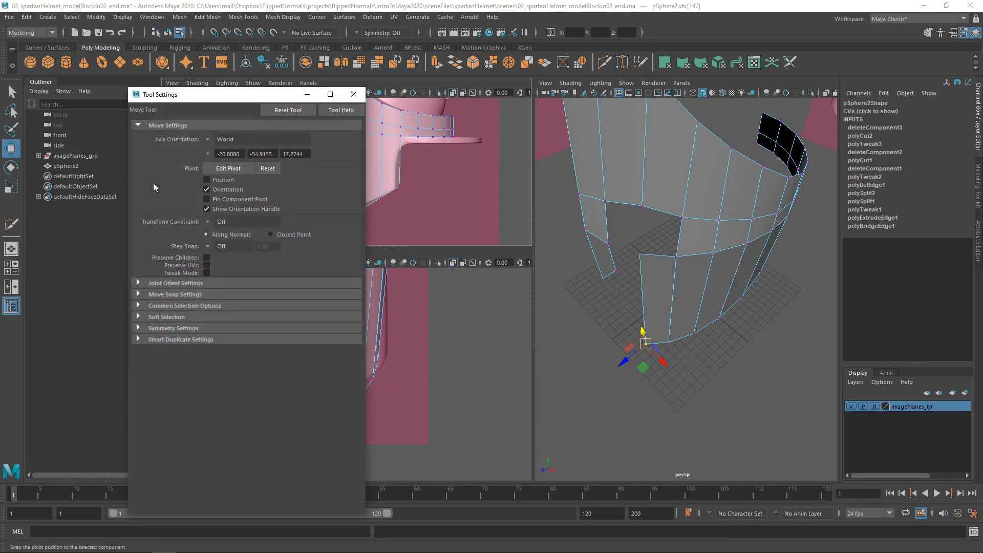
left_click(177, 318)
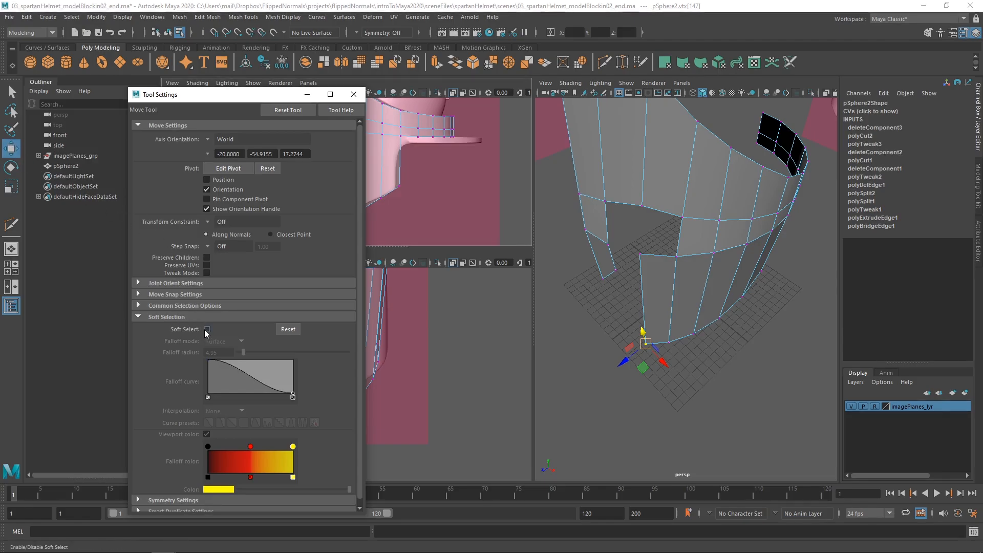
left_click(207, 331)
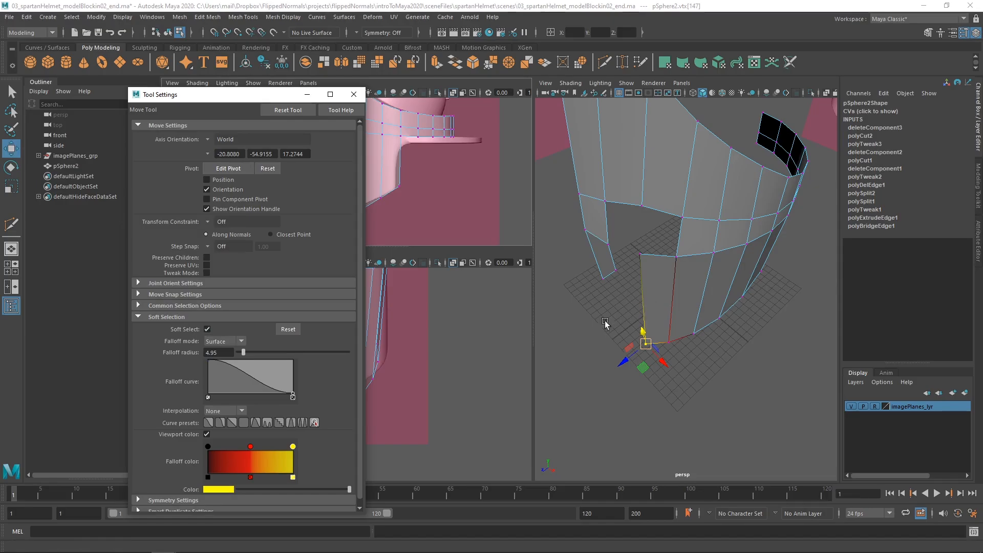
Try the Volume falloff mode with a falloff radius of 10.74 on the two vertices at the nose guard's tip
left_click(218, 342)
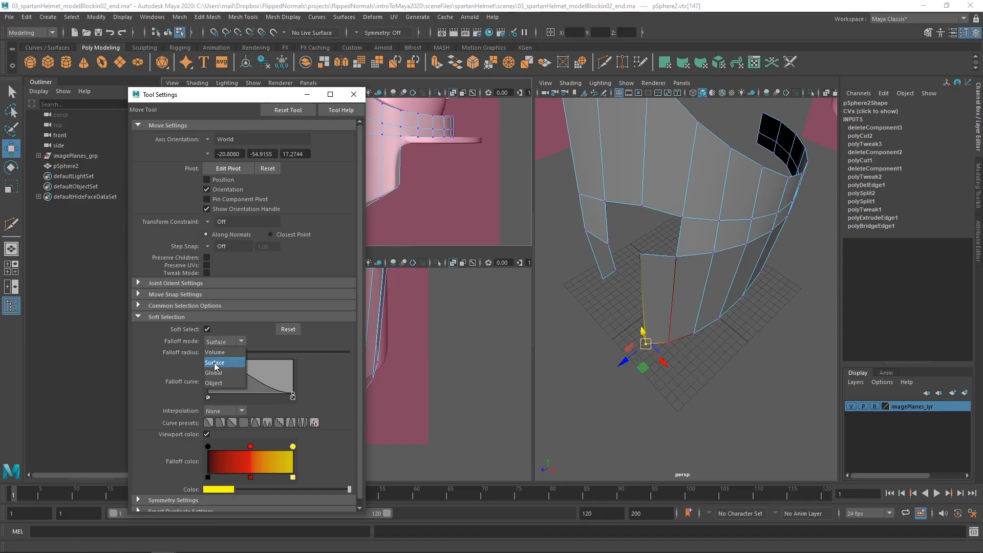
left_click(216, 353)
left_click_drag(671, 307, 721, 303)
mouse_move(648, 241)
left_mouse_down()
mouse_move(624, 265)
mouse_move(632, 260)
mouse_move(665, 283)
mouse_move(699, 273)
mouse_move(683, 278)
mouse_move(658, 252)
left_mouse_up()
key("b")
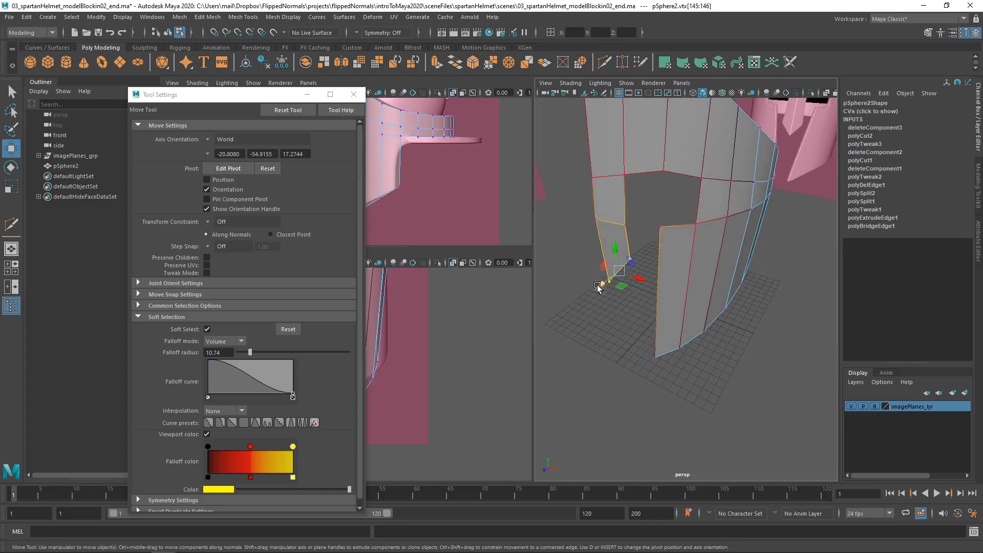
Set the soft selection falloff mode to Surface and reduce the falloff radius to 4.37
left_click(226, 341)
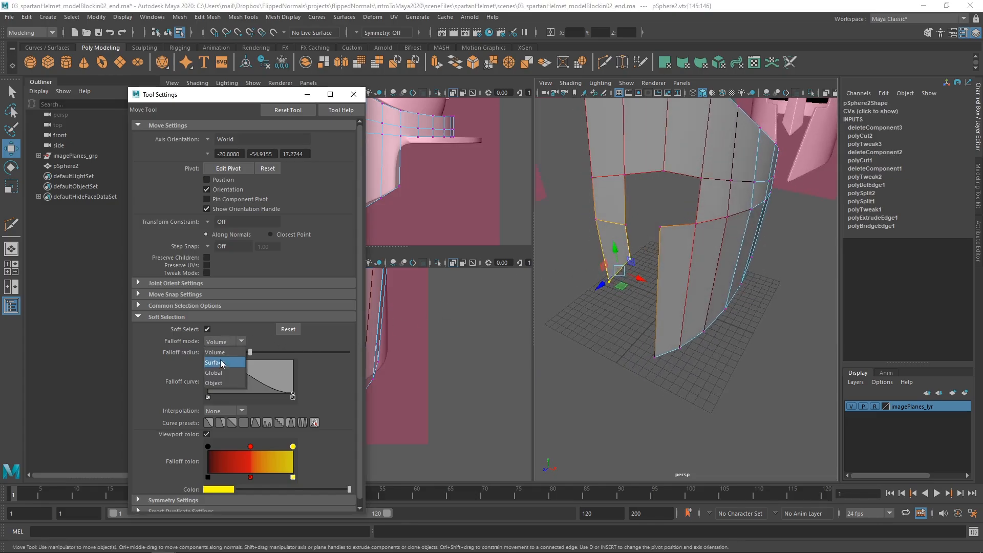
left_click(222, 364)
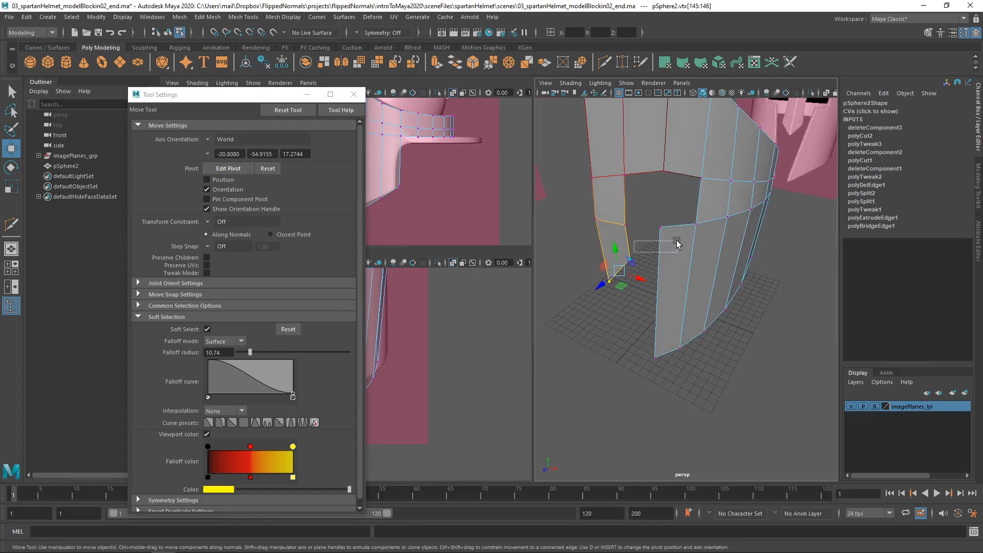
key("b")
left_click_drag(638, 256, 628, 299)
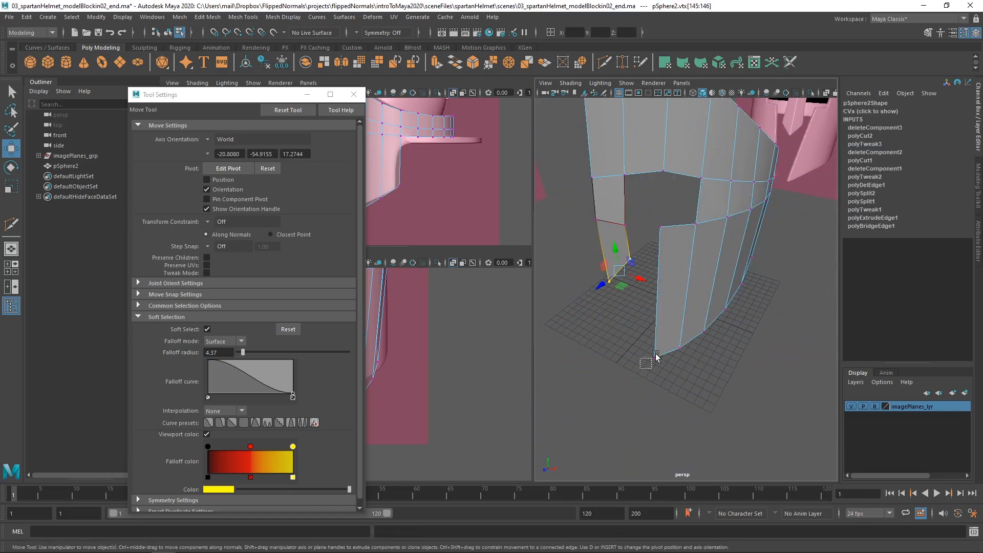
Move the cheek's lower front corner vertex inward with soft selection to match the cheek tip in the front reference
left_click(655, 353)
left_click(353, 94)
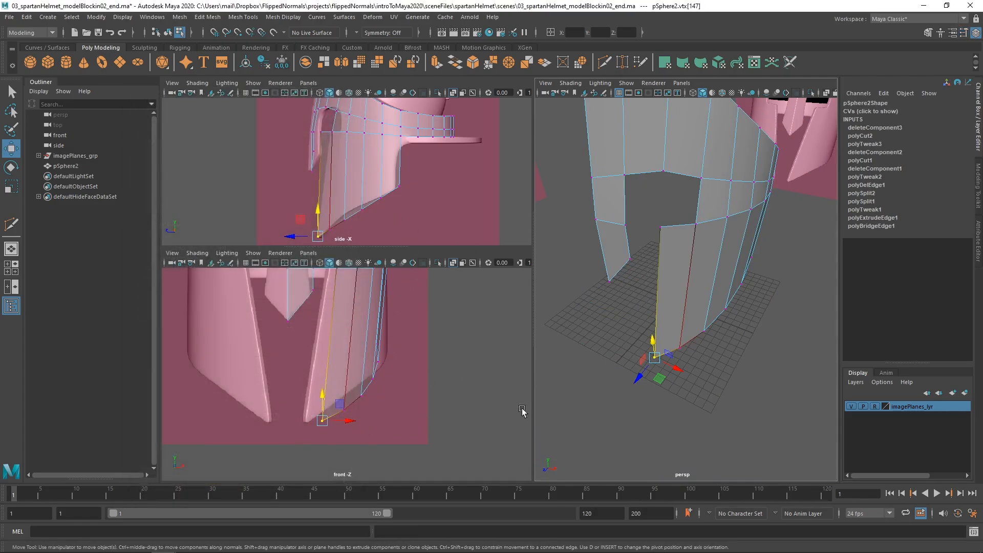
left_click_drag(709, 377, 638, 346, "alt")
left_click_drag(346, 423, 337, 423)
left_click_drag(330, 421, 331, 421)
left_click_drag(607, 328, 660, 375, "alt")
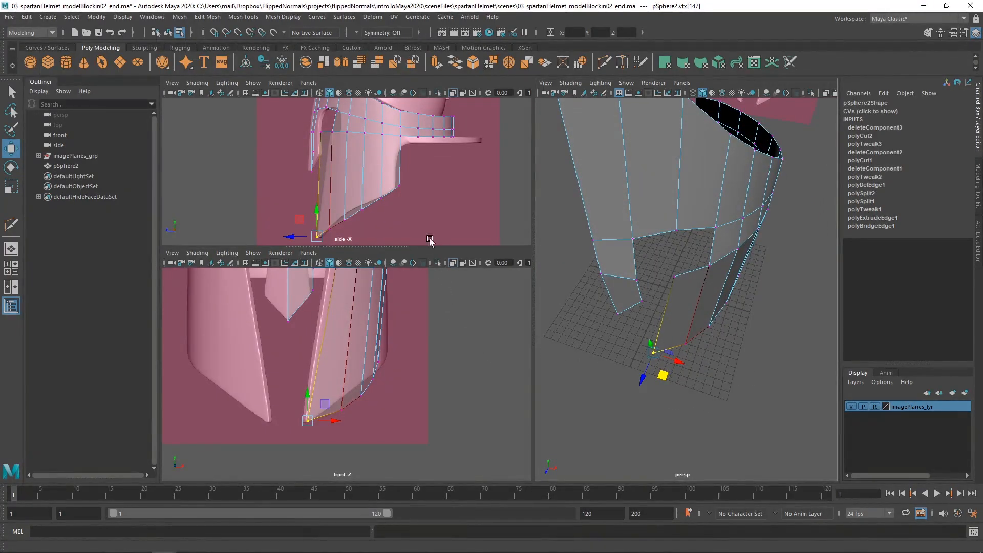
Move the second vertex along the cheek's lower edge with soft selection to line it up with the side reference
right_click_drag(354, 215, 357, 216, "alt")
left_click_drag(652, 372, 687, 351, "alt")
left_click(678, 338)
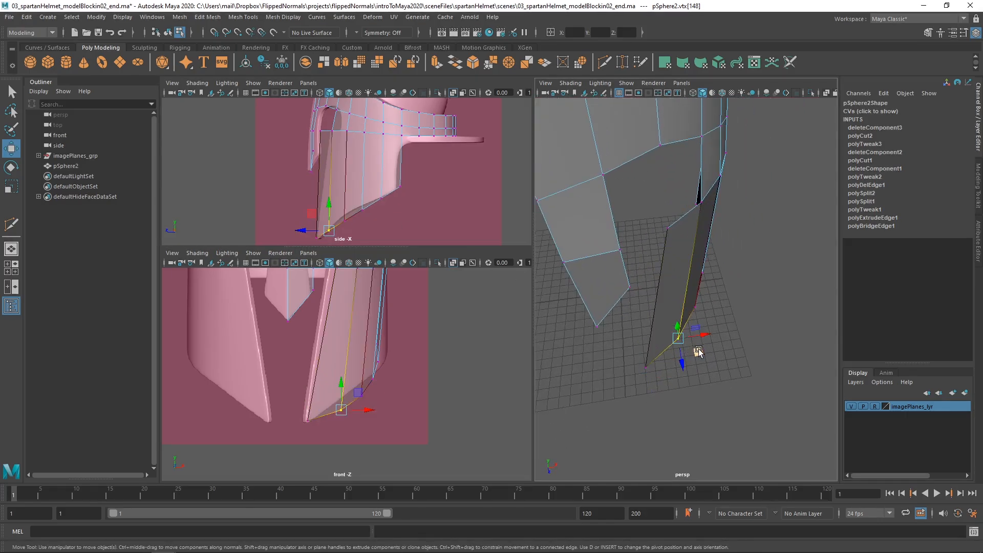
middle_click_drag(699, 351, 697, 351)
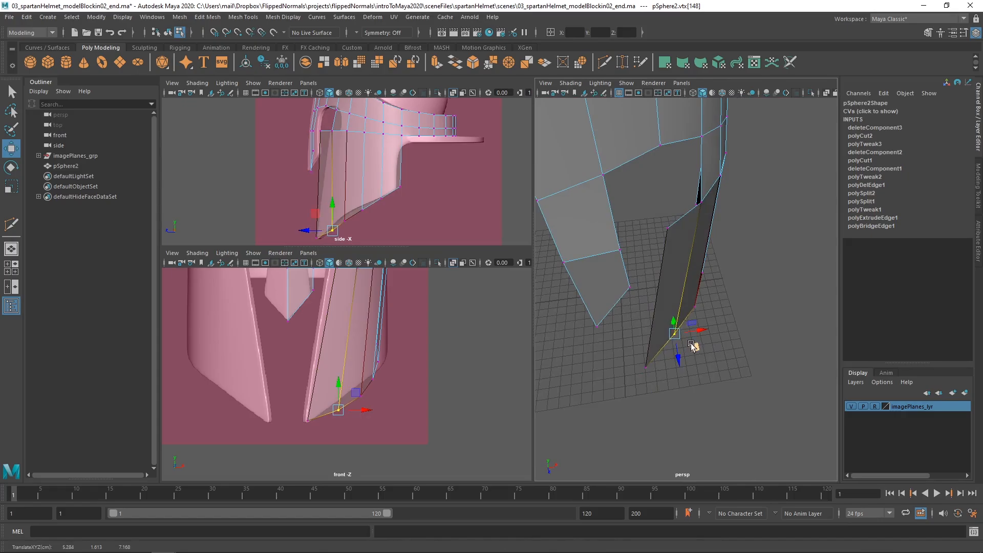
key("ctrl+z")
left_click_drag(692, 359, 628, 311, "alt")
mouse_move(655, 306)
left_mouse_down()
mouse_move(657, 298)
mouse_move(697, 353)
left_mouse_up()
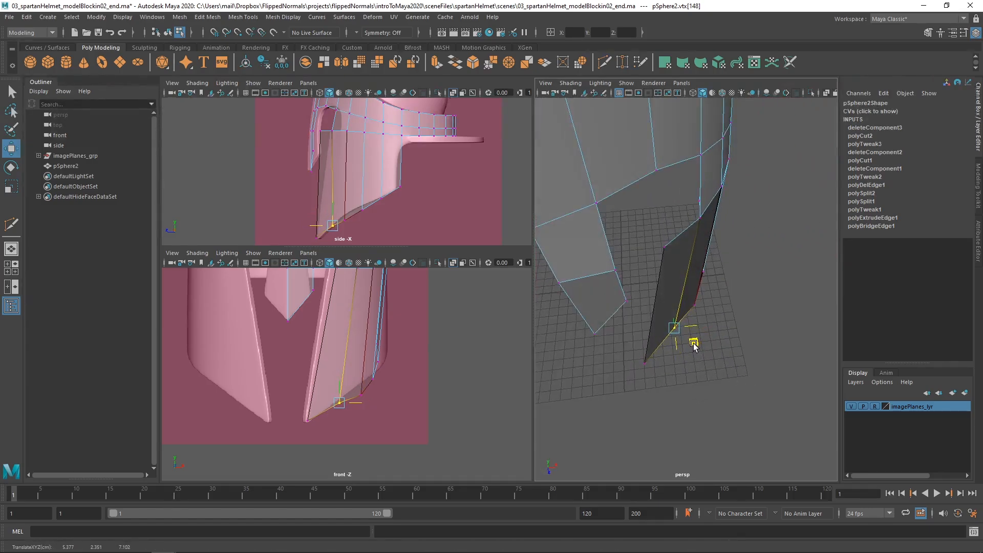
left_click_drag(700, 342, 670, 341, "alt")
Turn off soft selection and raise the third vertex along the cheek's lower edge to meet the side reference
left_click(671, 333)
key("b")
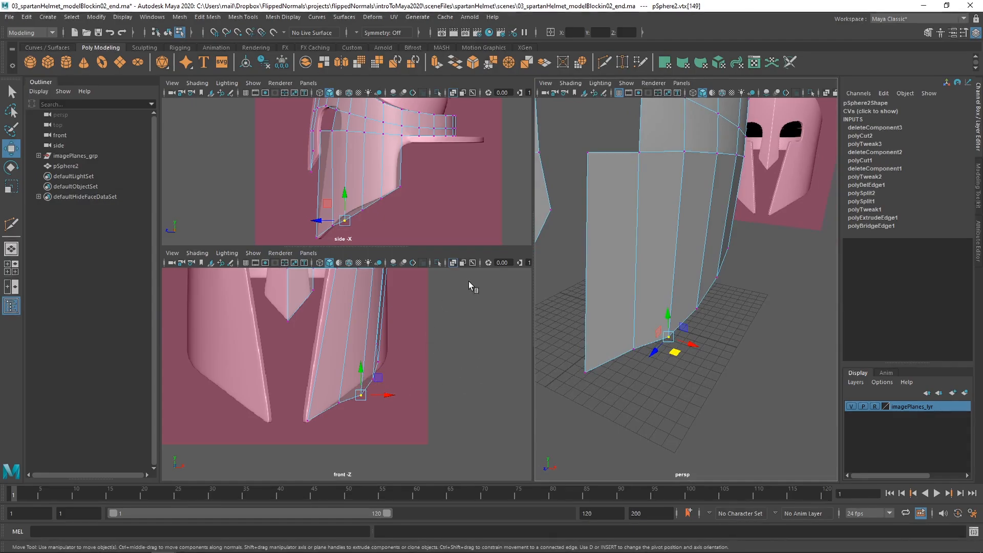
left_click_drag(616, 341, 661, 300, "alt")
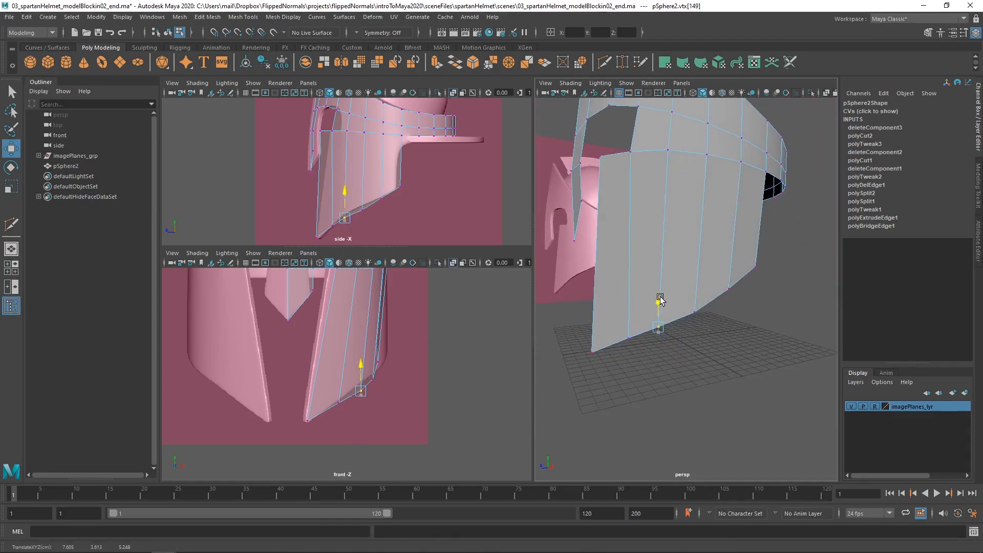
left_click_drag(719, 311, 720, 301, "alt")
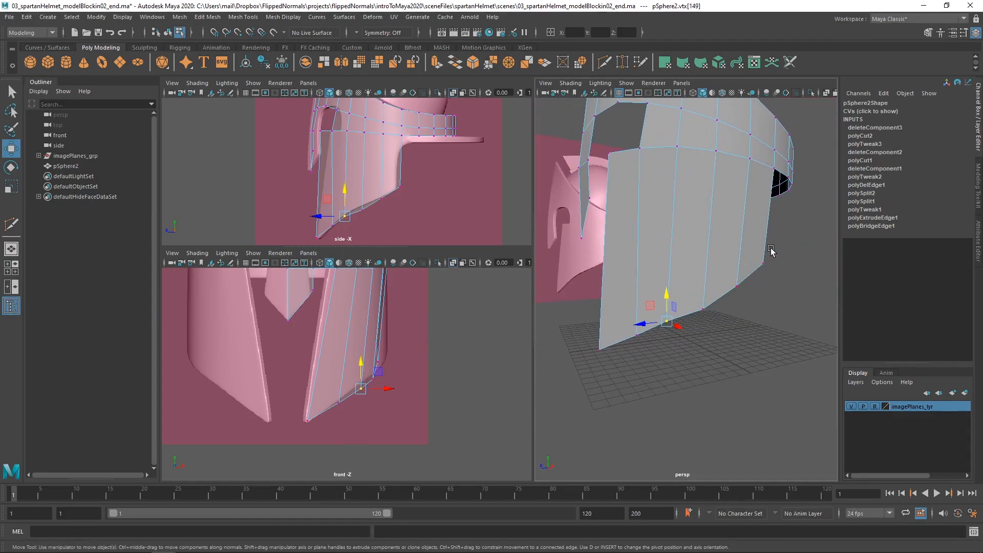
left_click_drag(623, 353, 701, 363, "alt")
middle_click_drag(432, 195, 437, 183, "alt")
right_click_drag(437, 182, 461, 185, "alt")
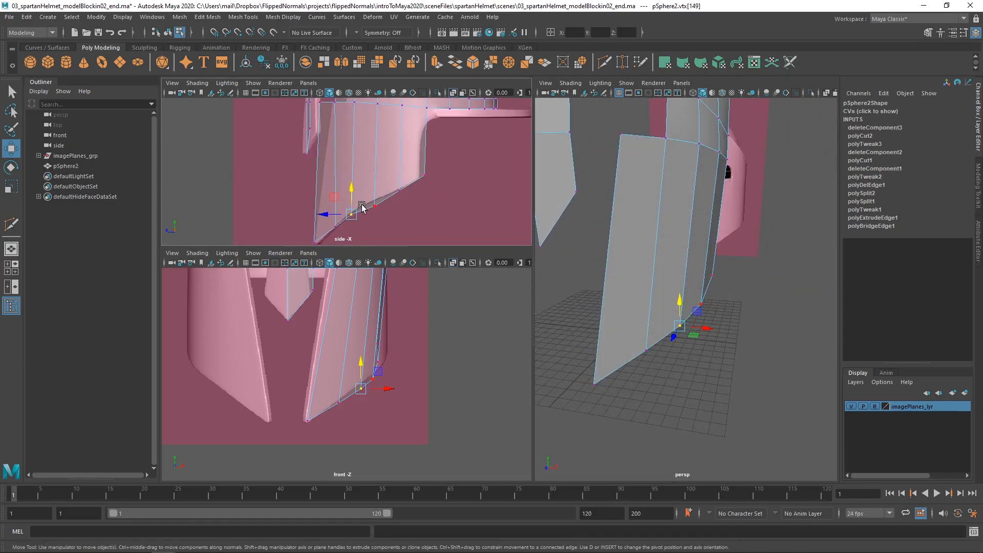
left_click_drag(668, 326, 605, 280, "alt")
scroll(395, 159, "up", 2)
left_click_drag(350, 200, 380, 193)
Raise the fourth vertex along the cheek's lower edge, shift it slightly outward, and save the scene
left_click(380, 210)
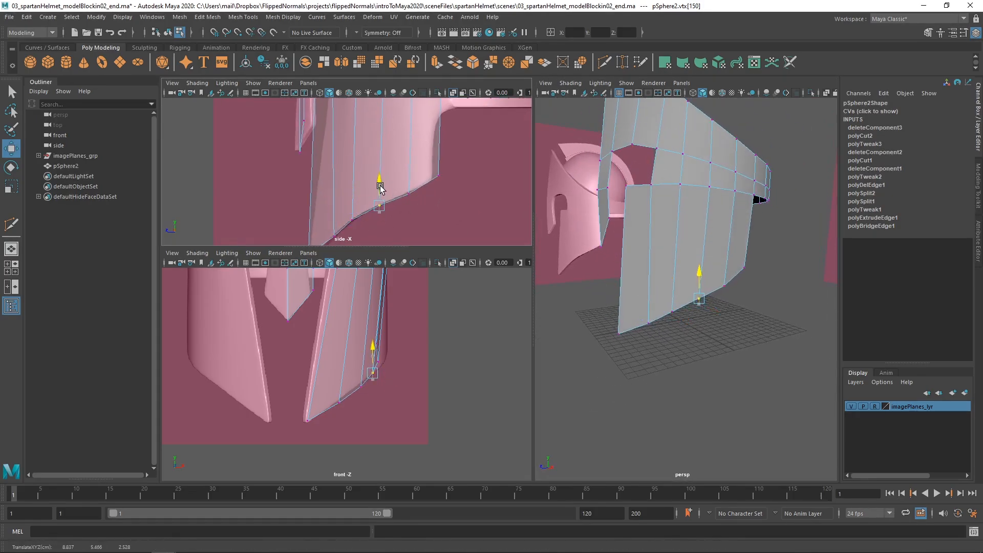
left_click_drag(648, 289, 712, 310, "alt")
right_click_drag(694, 301, 720, 306, "alt")
left_click_drag(720, 313, 724, 314)
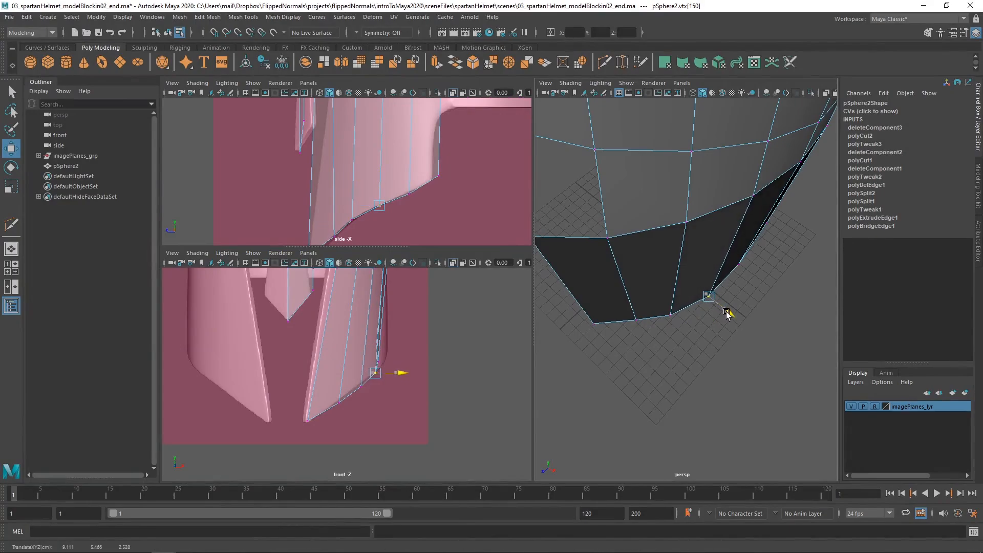
right_click_drag(468, 215, 428, 180, "alt")
left_click_drag(625, 220, 658, 279, "alt")
middle_click_drag(346, 271, 309, 348, "alt")
scroll(308, 348, "up", 2)
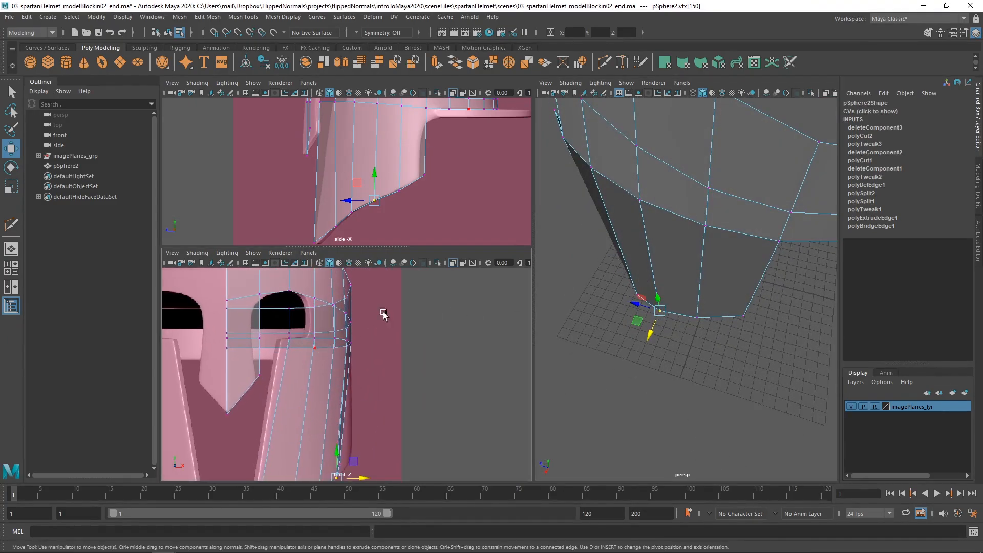
key("ctrl+s")
Move the cheek's upper front corner vertex backward to match the cheek's front edge in the side reference
left_click_drag(661, 291, 746, 238, "alt")
left_click_drag(641, 164, 598, 211)
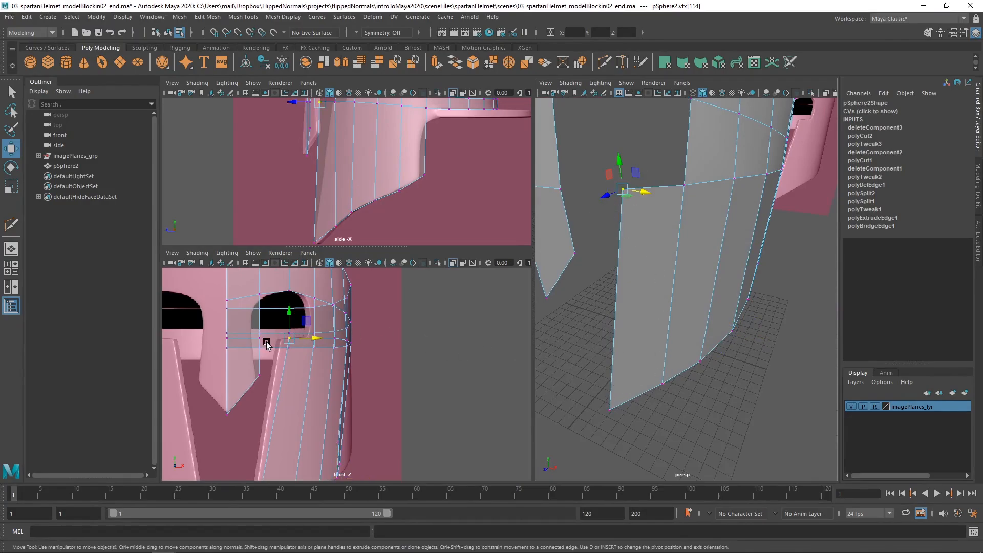
scroll(267, 344, "up", 4)
middle_click_drag(335, 366, 383, 378, "alt")
left_click_drag(623, 224, 608, 273, "alt")
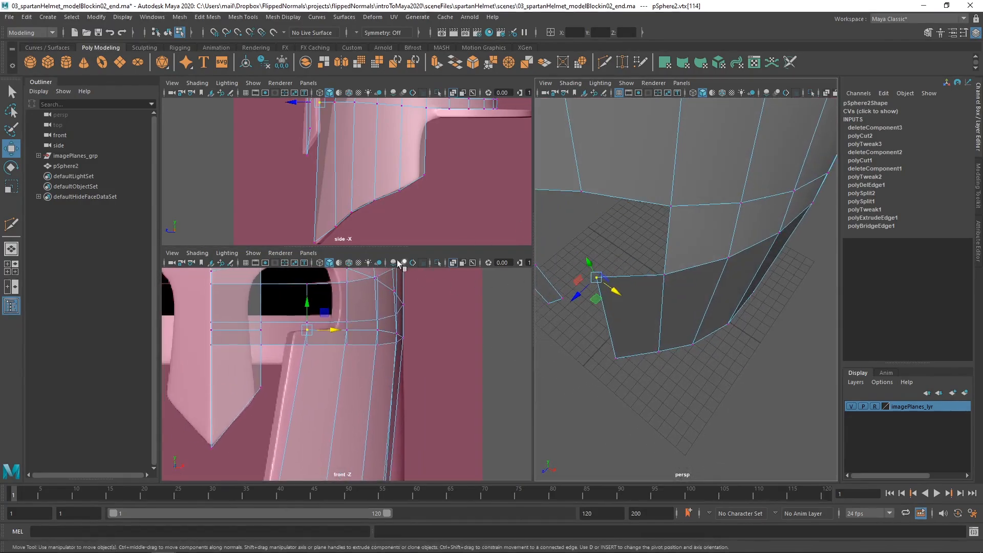
middle_click_drag(365, 141, 377, 164, "alt")
scroll(331, 172, "down", 1)
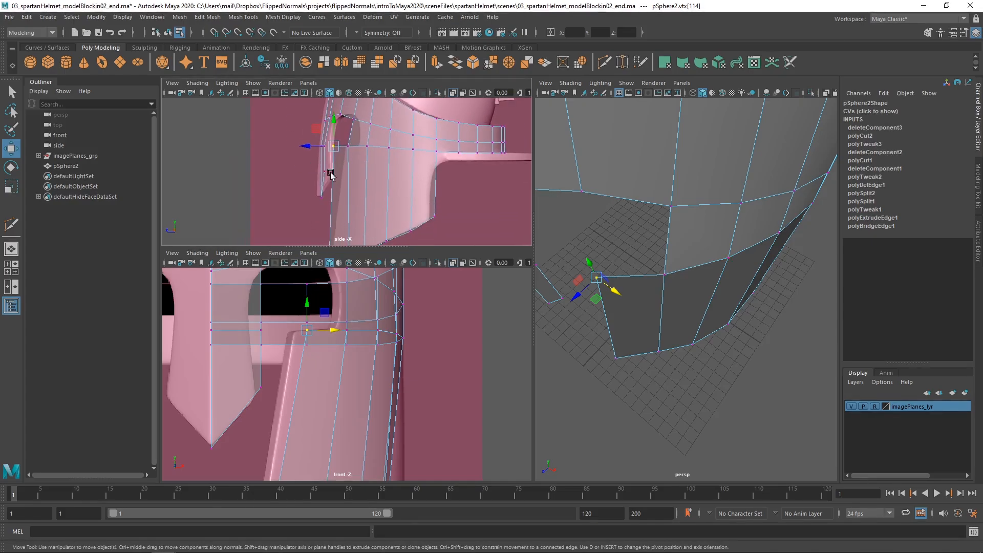
left_click_drag(676, 276, 618, 288, "alt")
middle_click_drag(619, 288, 624, 290)
key("ctrl+z")
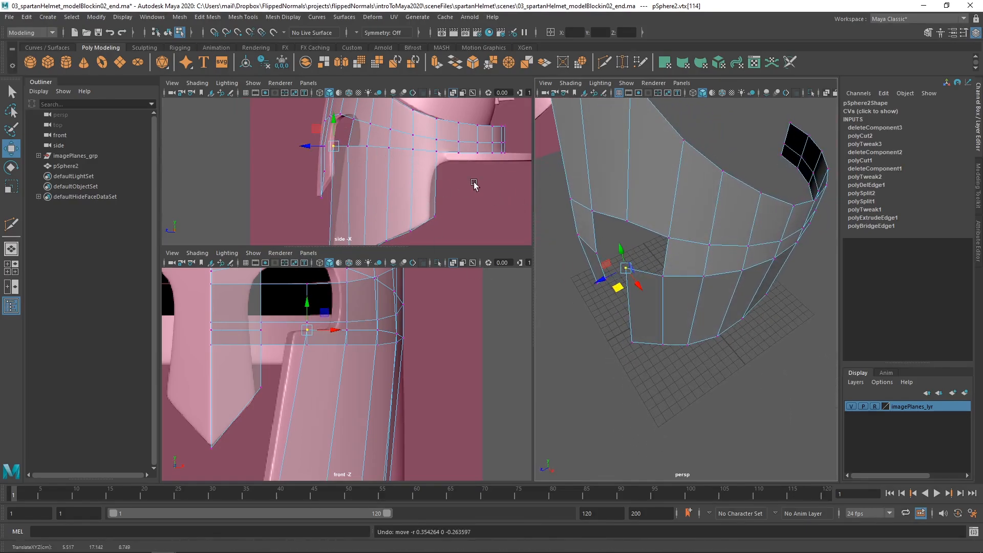
left_click(314, 146)
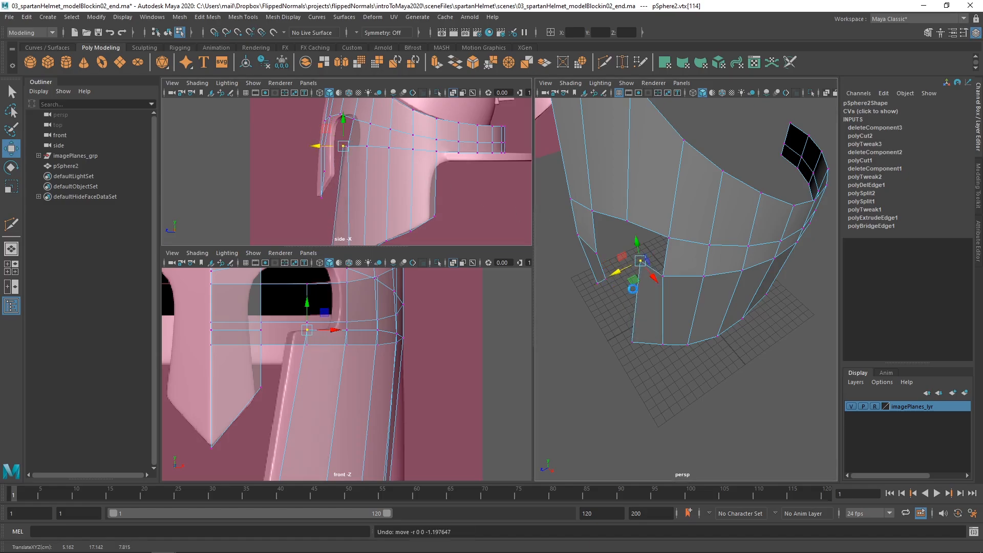
Add the neighbouring vertex on the cheek's upper edge to the selection and move both in depth and inward to match the references
left_click(664, 288, "shift")
left_click_drag(653, 275, 615, 234, "alt")
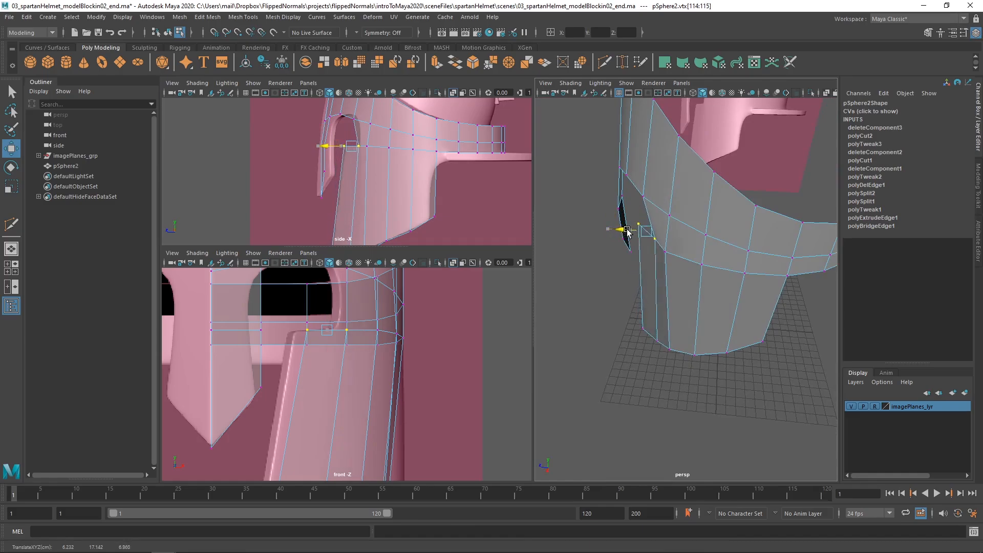
left_click_drag(610, 256, 753, 283, "alt")
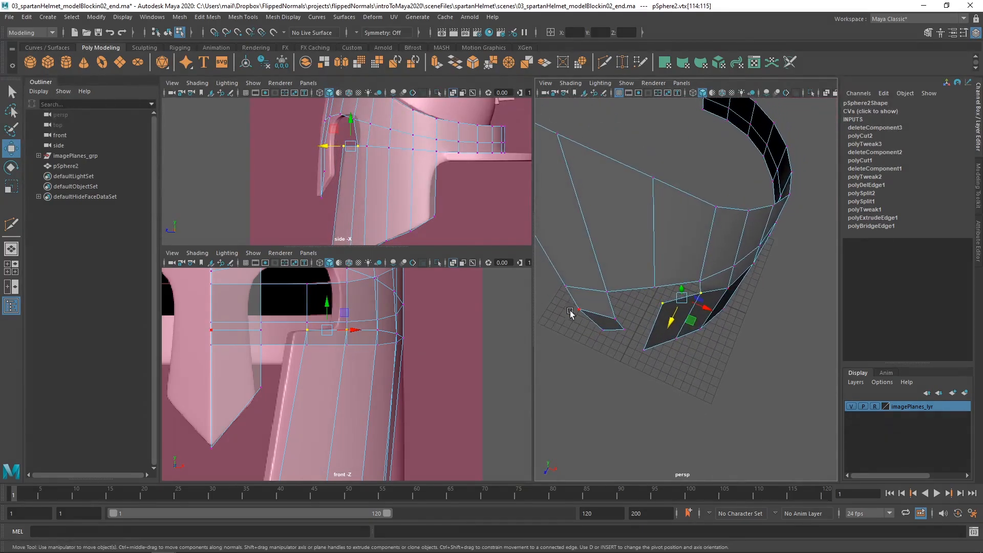
left_click_drag(352, 331, 338, 327)
left_click_drag(707, 297, 632, 266, "alt")
right_click_drag(633, 266, 700, 256, "alt")
left_click_drag(700, 257, 759, 310, "alt")
Move the vertex at the eye opening's upper rear corner up and back to follow the opening in the side reference
left_click(668, 273)
middle_click_drag(387, 319, 375, 382, "alt")
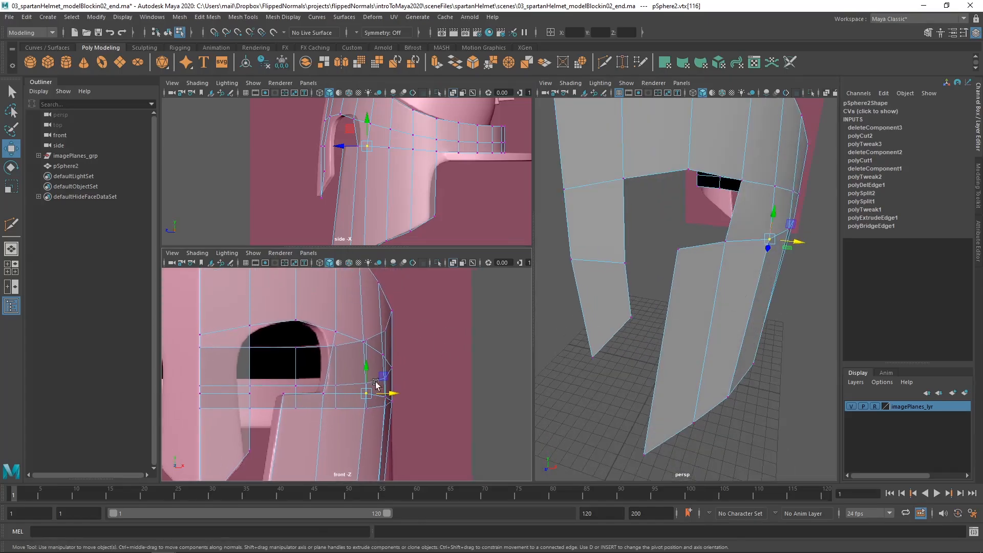
left_click(334, 327)
middle_click_drag(386, 139, 385, 188, "alt")
mouse_move(386, 187)
right_mouse_down("alt")
mouse_move(418, 180)
mouse_move(397, 193)
mouse_move(379, 182)
right_mouse_up("alt")
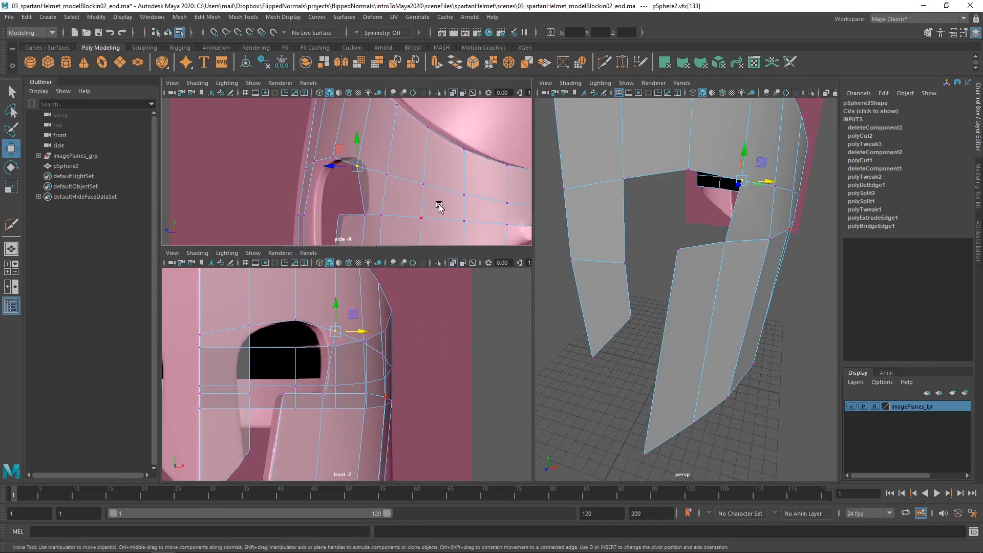
key("f")
left_click_drag(358, 166, 363, 164)
key("ctrl+z")
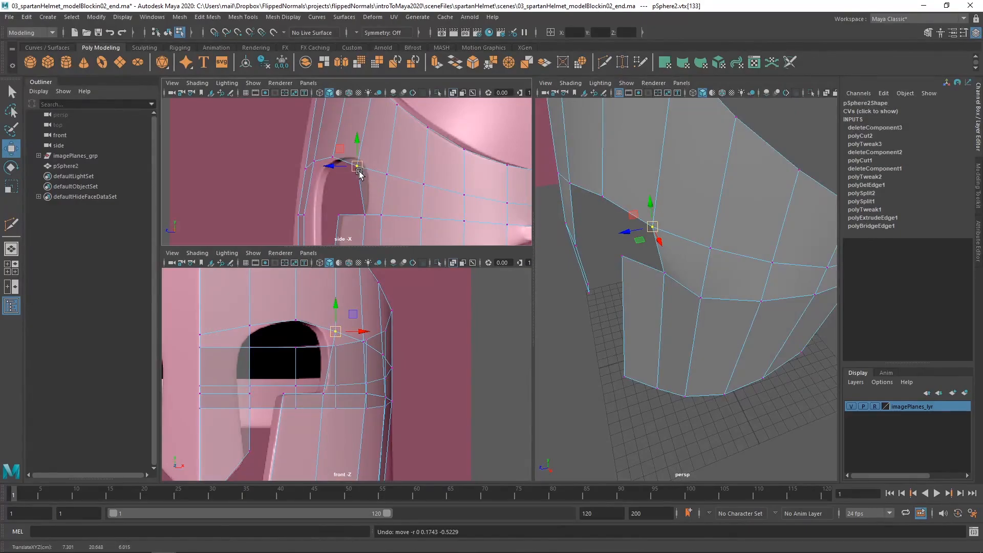
left_click_drag(358, 167, 364, 163)
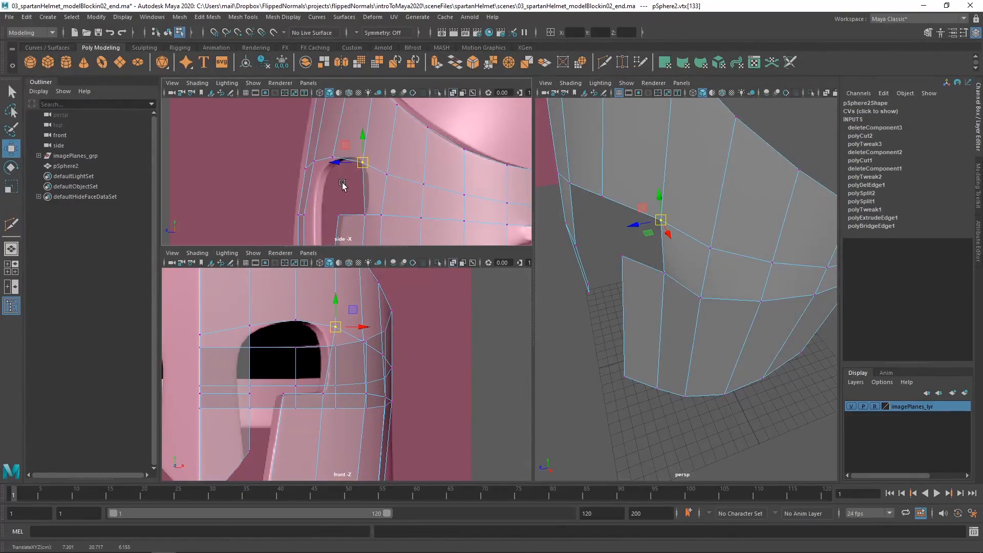
Select the vertices along the nose guard's side edge and move them backward to match its thickness in the side reference
middle_click_drag(319, 191, 336, 168, "alt")
left_click(331, 138)
left_click_drag(604, 241, 682, 219, "alt")
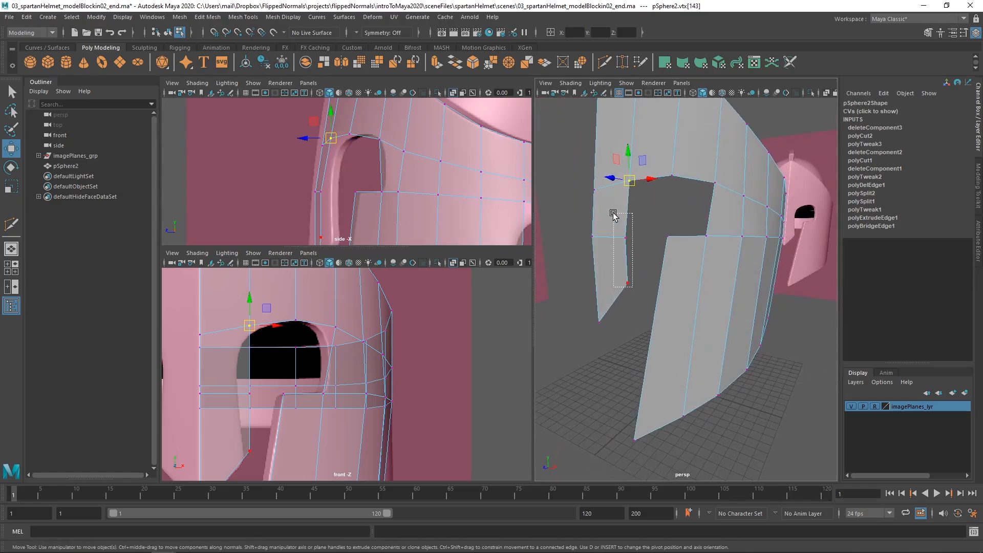
left_click_drag(613, 214, 610, 266)
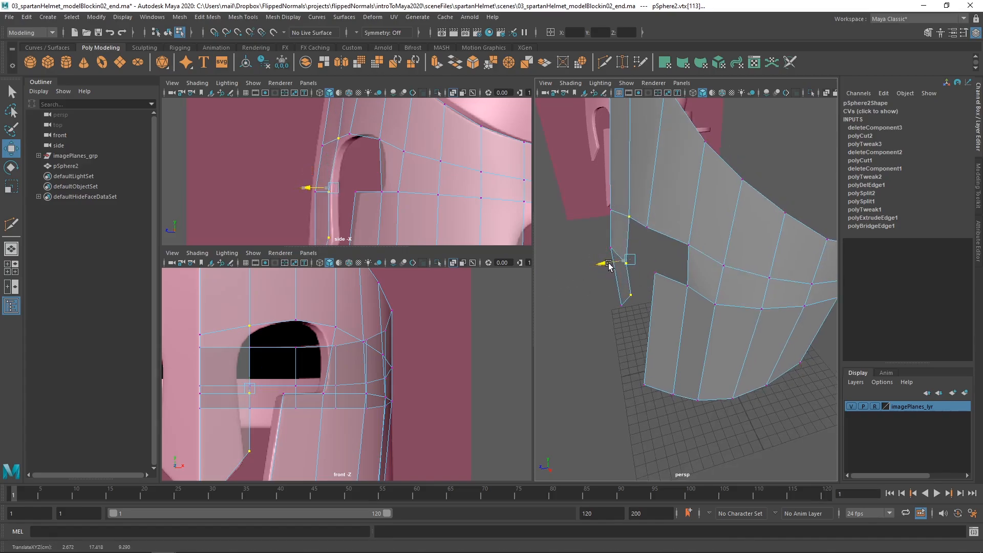
middle_click_drag(400, 196, 368, 132, "alt")
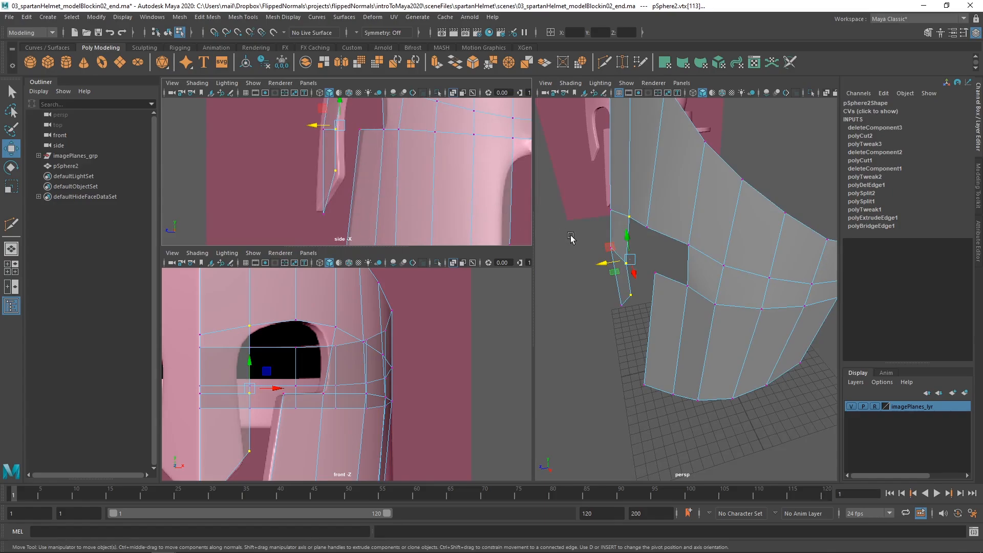
Align the nose guard's tip vertex and the lower side vertex above it with the nose guard outline in the side reference
left_click(620, 306)
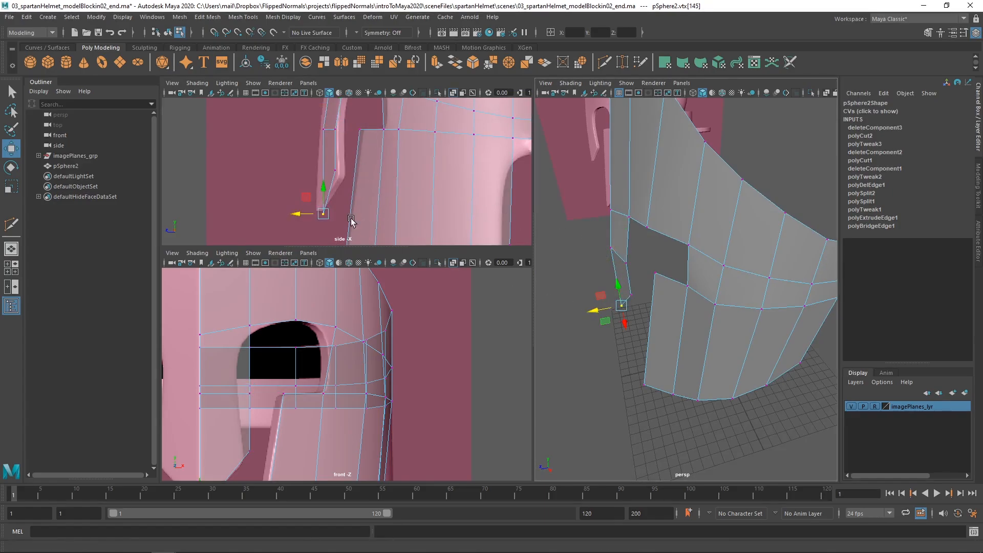
left_click_drag(324, 215, 318, 212)
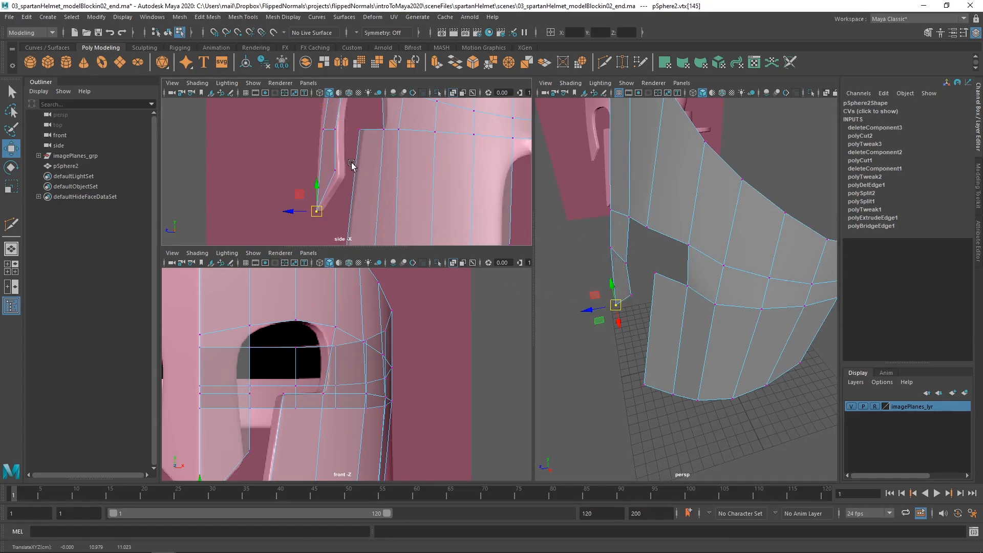
left_click(336, 173)
right_click_drag(379, 155, 348, 153, "alt")
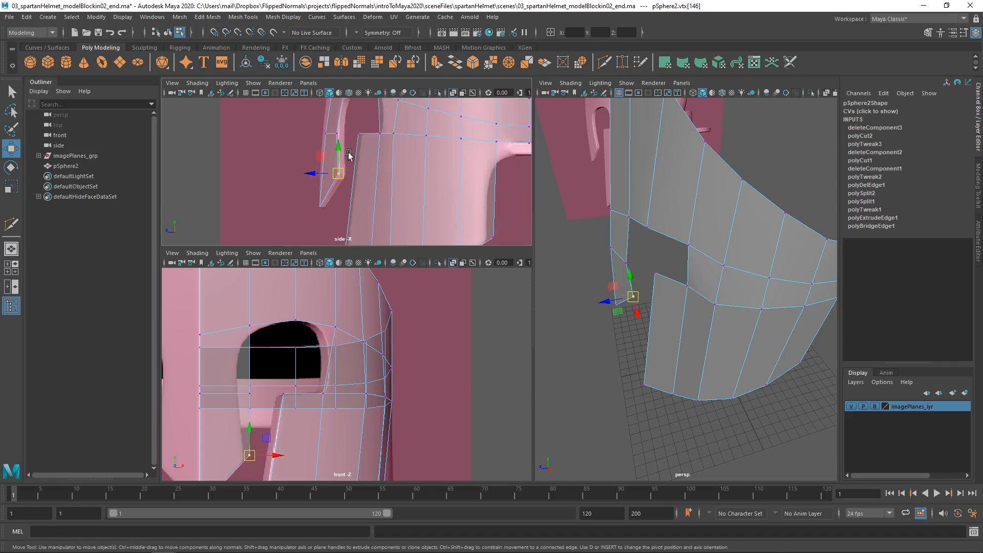
Compare the mesh with the side reference from the crest down to the cheek piece
middle_click_drag(349, 104, 340, 161, "alt")
right_click_drag(506, 179, 477, 166, "alt")
middle_click_drag(414, 138, 364, 175, "alt")
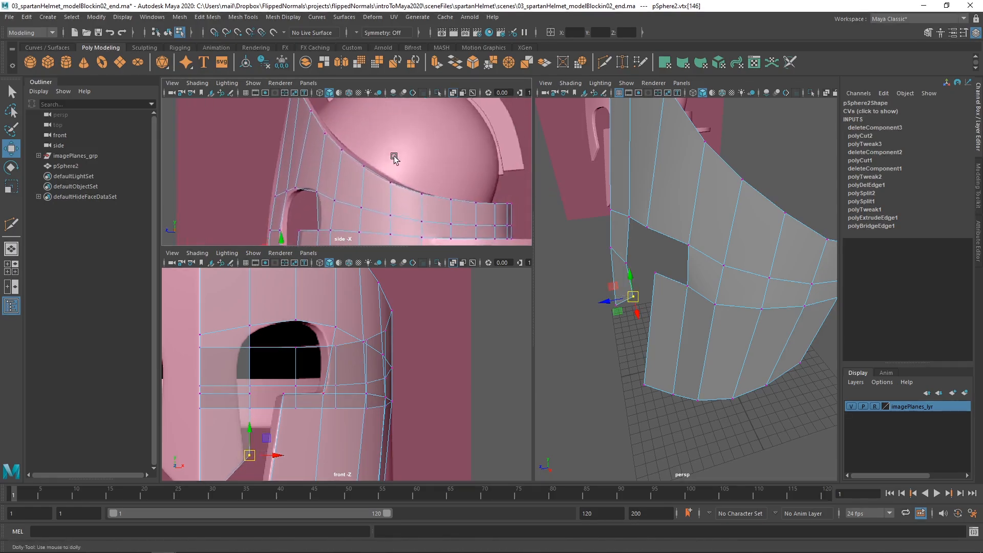
right_click_drag(429, 160, 399, 151, "alt")
middle_click_drag(422, 154, 410, 191, "alt")
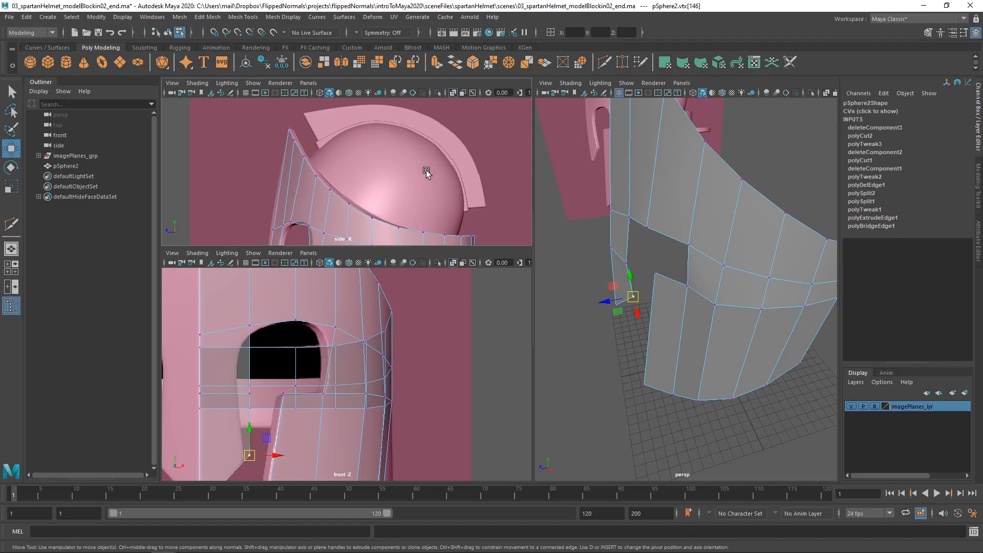
middle_click_drag(423, 179, 394, 121, "alt")
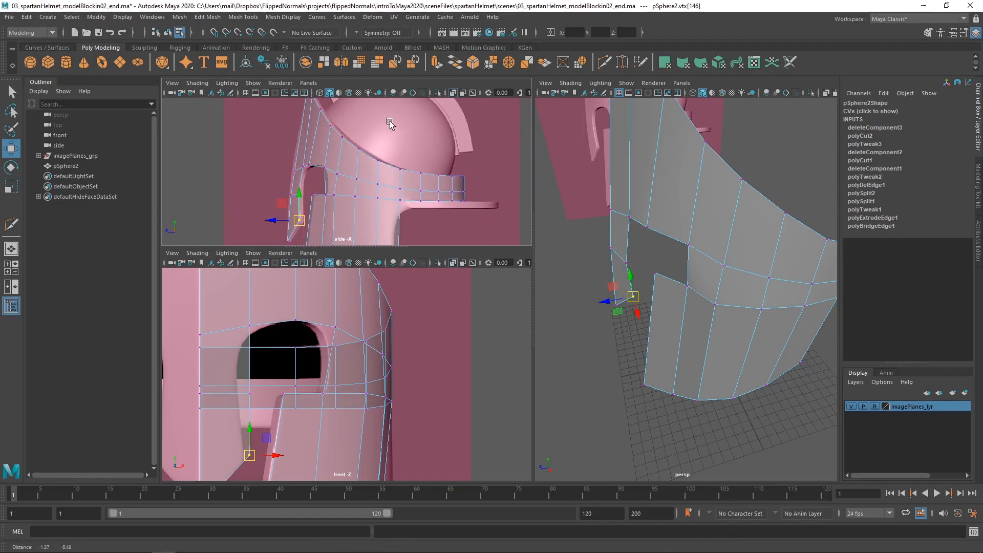
middle_click_drag(418, 198, 419, 144, "alt")
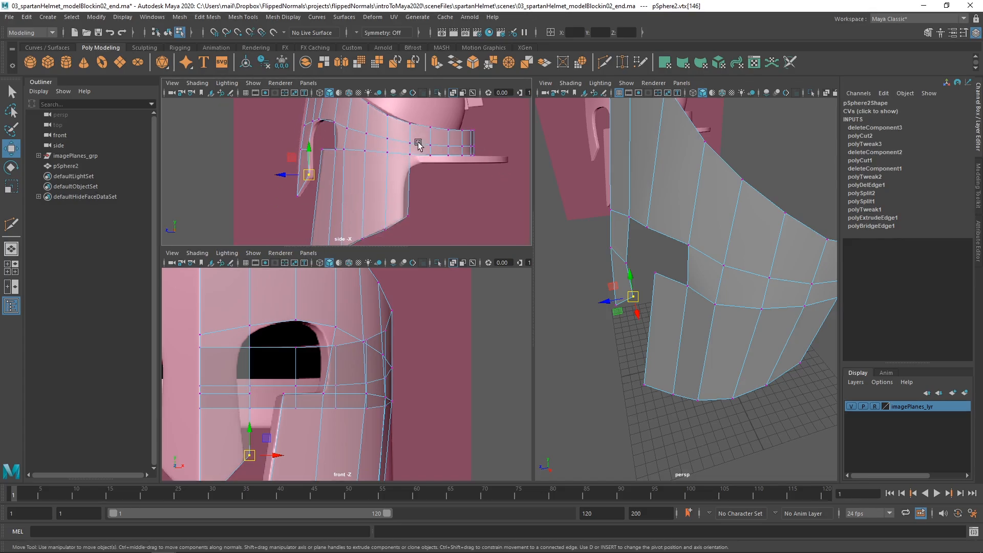
Move the cheek vertex at the eye opening's lower rear corner outward and forward to fit the front and side references
left_click_drag(718, 297, 681, 282, "alt")
left_click(694, 228)
right_click_drag(354, 146, 363, 177, "alt")
left_click_drag(678, 279, 773, 312, "alt")
middle_click_drag(305, 381, 301, 353, "alt")
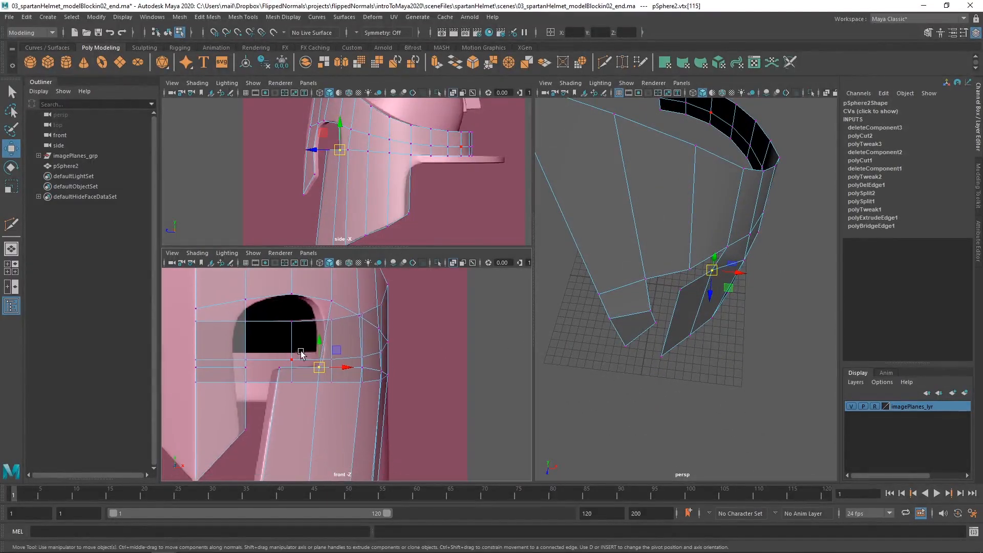
left_click_drag(322, 367, 324, 367)
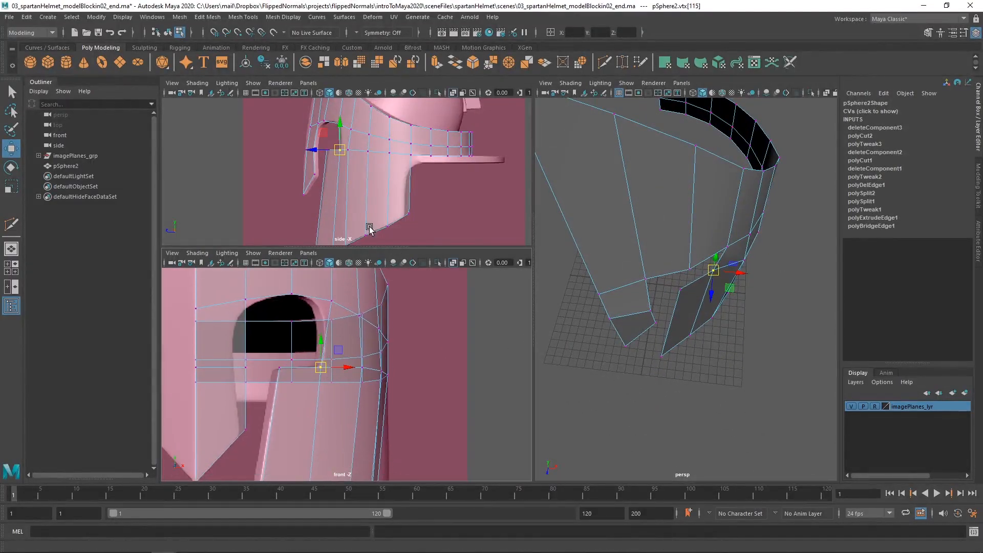
middle_click_drag(354, 147, 358, 183, "alt")
right_click_drag(358, 182, 410, 188, "alt")
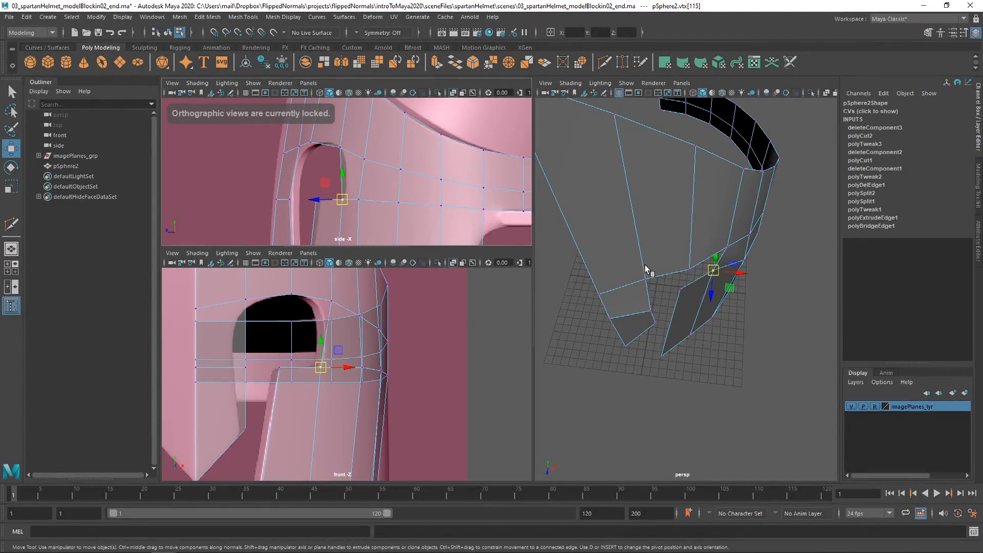
left_click_drag(646, 270, 660, 317, "alt")
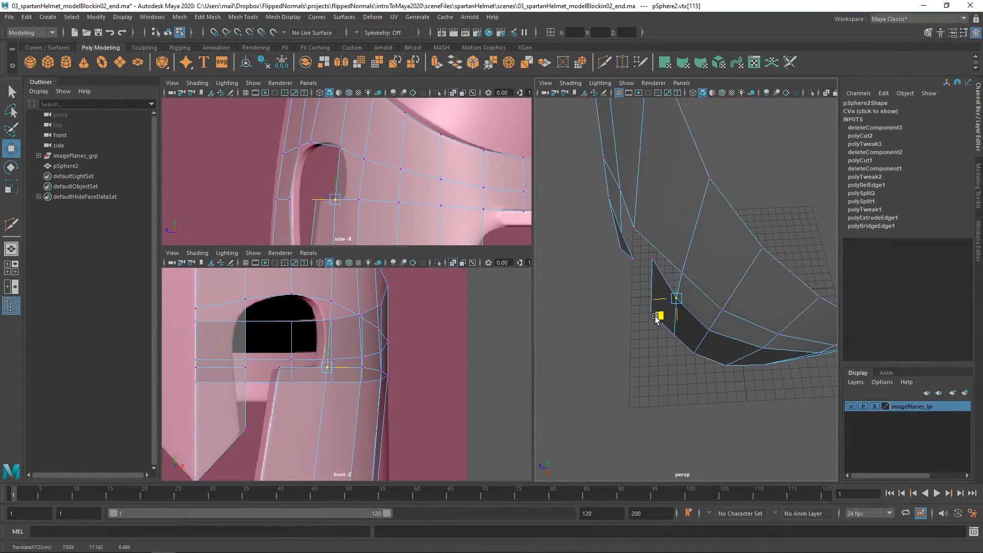
Move the vertex at the middle of the eye opening's upper edge slightly inward and backward to smooth the curve
left_click_drag(687, 316, 698, 281, "alt")
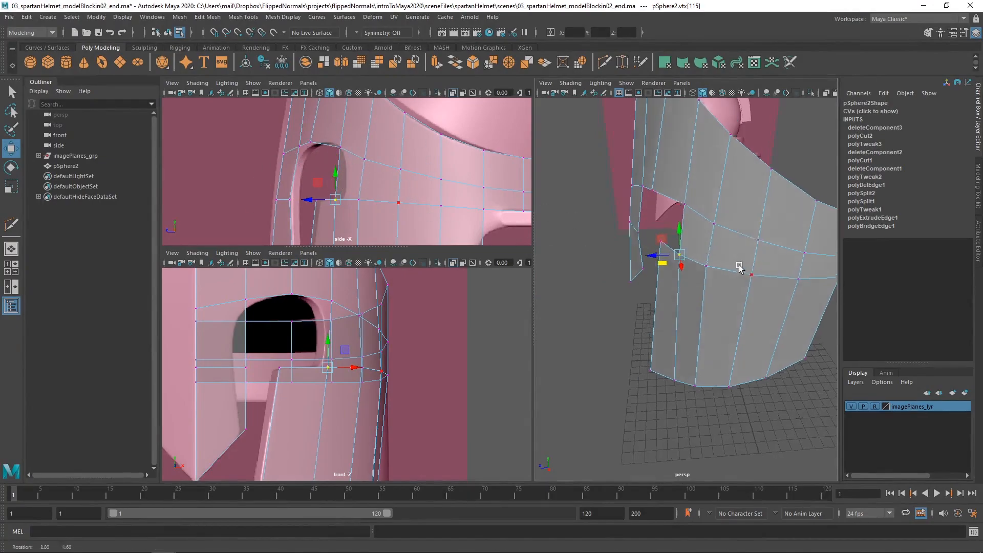
left_click_drag(740, 268, 630, 250, "alt")
left_click(610, 237)
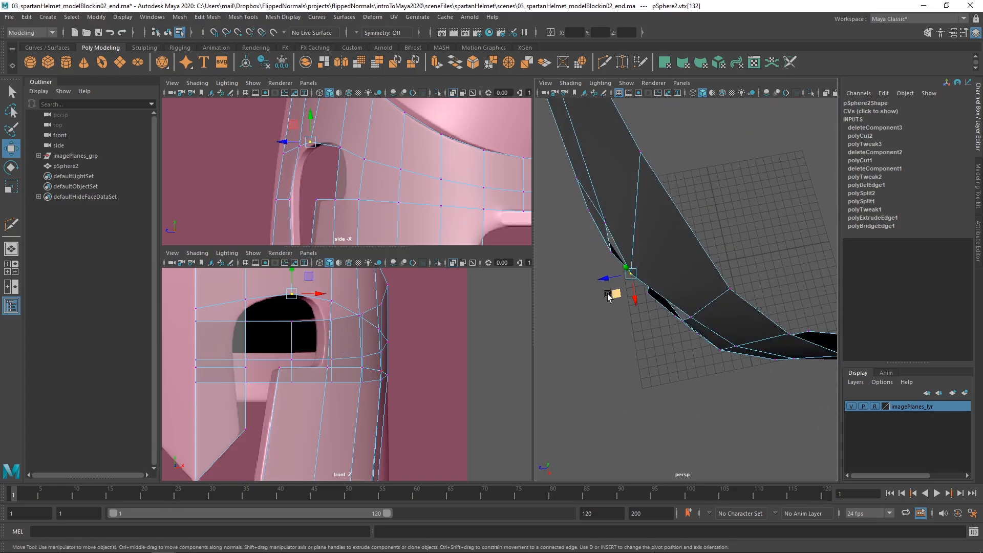
left_click_drag(615, 294, 712, 245)
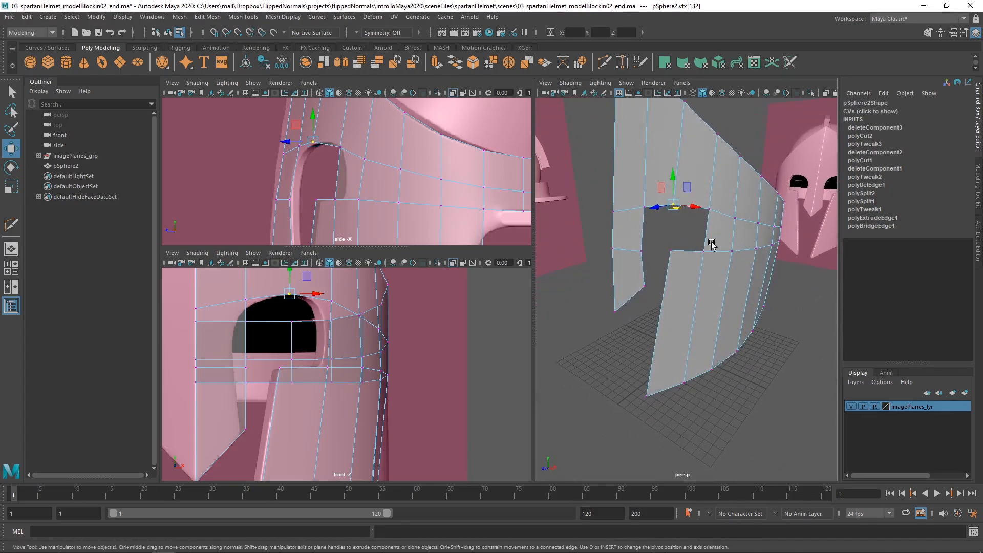
left_click_drag(611, 281, 558, 298, "alt")
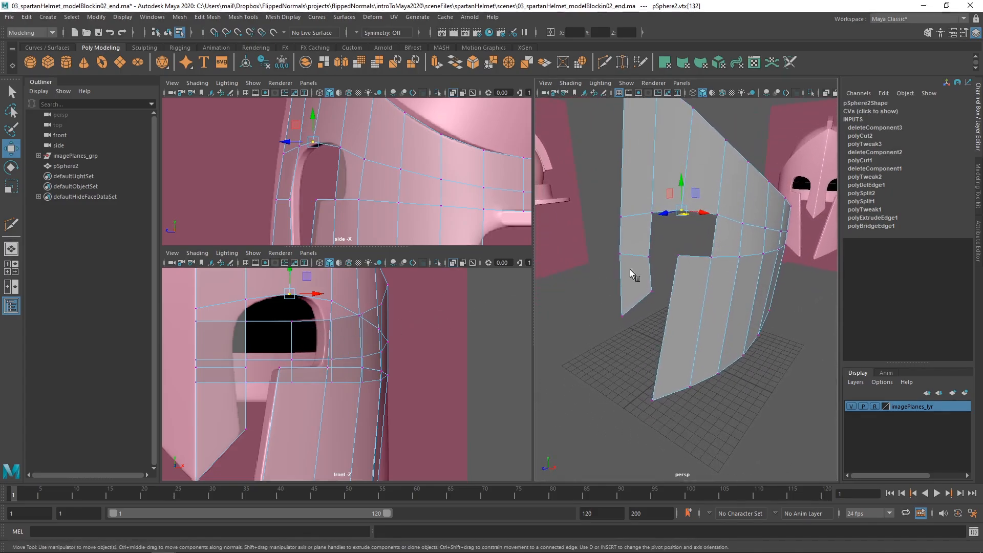
Move the nose guard's side vertex at the eye opening's lower level inward along X to match the front reference
left_click(651, 252)
left_click_drag(651, 254, 682, 261, "alt")
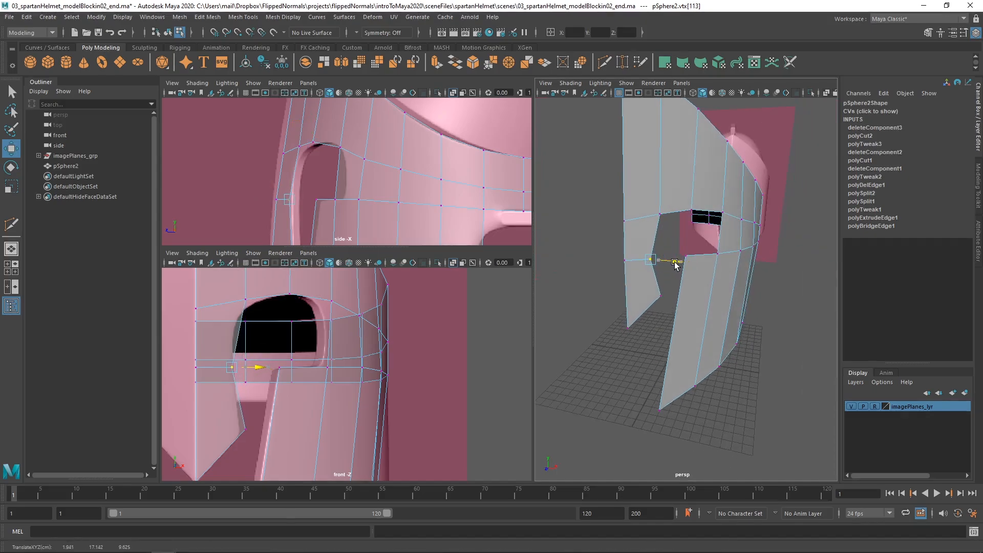
left_click_drag(639, 272, 741, 293, "alt")
Select the second vertex from the front on the cheek piece's lower edge and adjust it horizontally to even out the curve
middle_click_drag(610, 280, 638, 282, "alt")
mouse_move(639, 281)
left_mouse_down("alt")
mouse_move(624, 285)
mouse_move(627, 269)
left_mouse_up("alt")
left_click_drag(696, 269, 639, 300, "alt")
left_click_drag(575, 289, 686, 297, "alt")
left_click(716, 323)
left_click(715, 325)
left_click(617, 306)
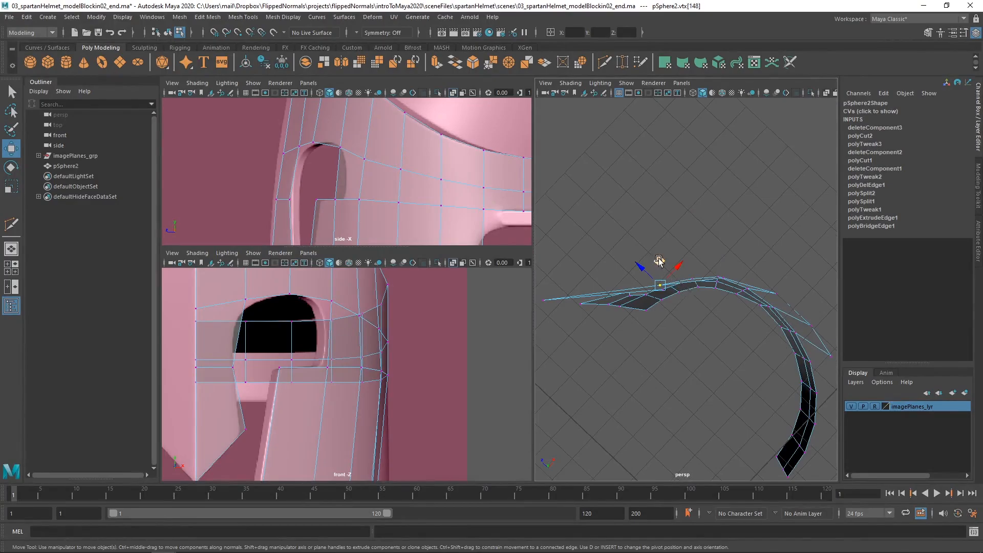
left_click_drag(658, 256, 553, 363, "alt")
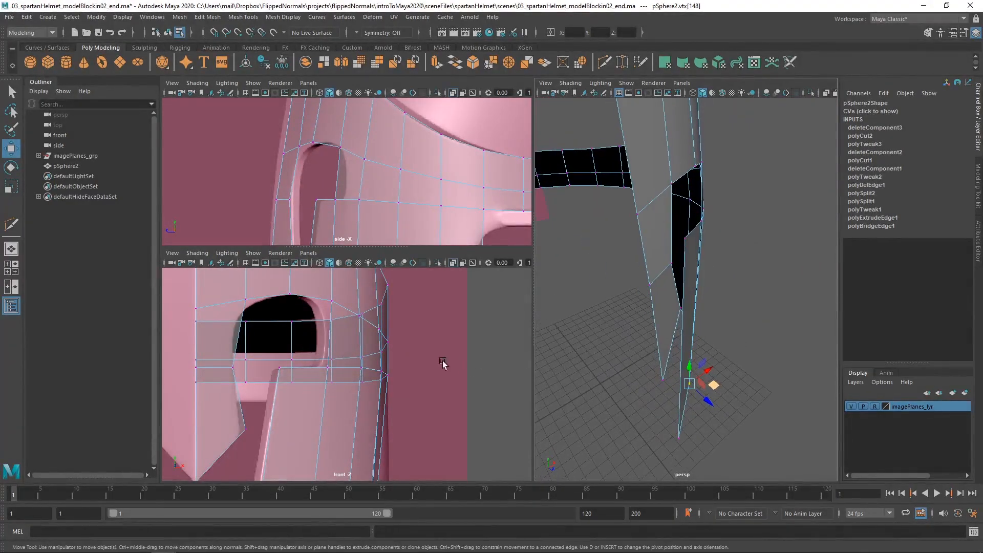
Compare the cheek piece's lower edge and the eye opening with the front reference and check the overall curvature
middle_click_drag(363, 473, 343, 358, "alt")
scroll(274, 387, "down", 1)
middle_click_drag(274, 387, 285, 319, "alt")
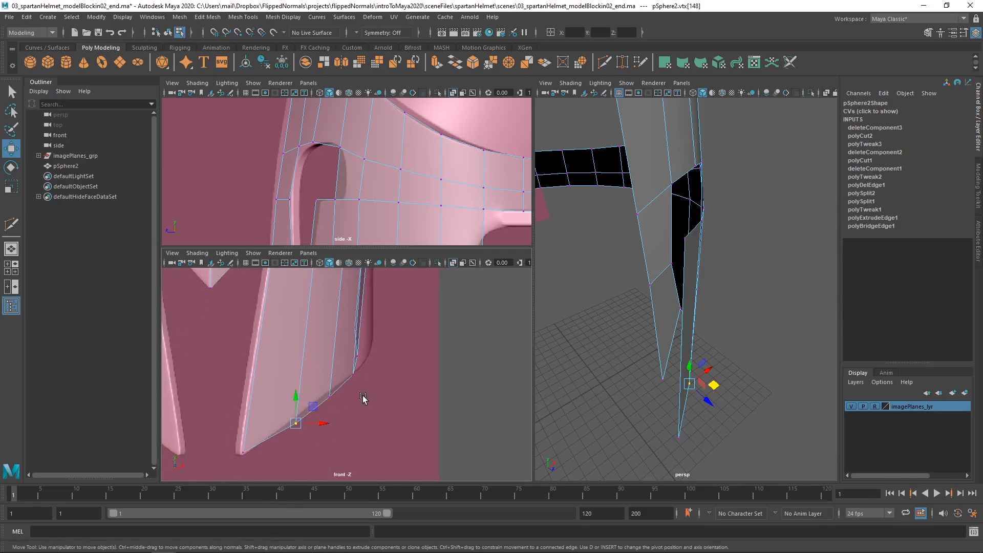
right_click_drag(359, 388, 321, 385, "alt")
middle_click_drag(321, 386, 323, 410, "alt")
left_click_drag(714, 387, 686, 345, "alt")
right_click_drag(685, 342, 568, 327, "alt")
middle_click_drag(359, 331, 329, 454, "alt")
middle_click_drag(328, 344, 339, 387, "alt")
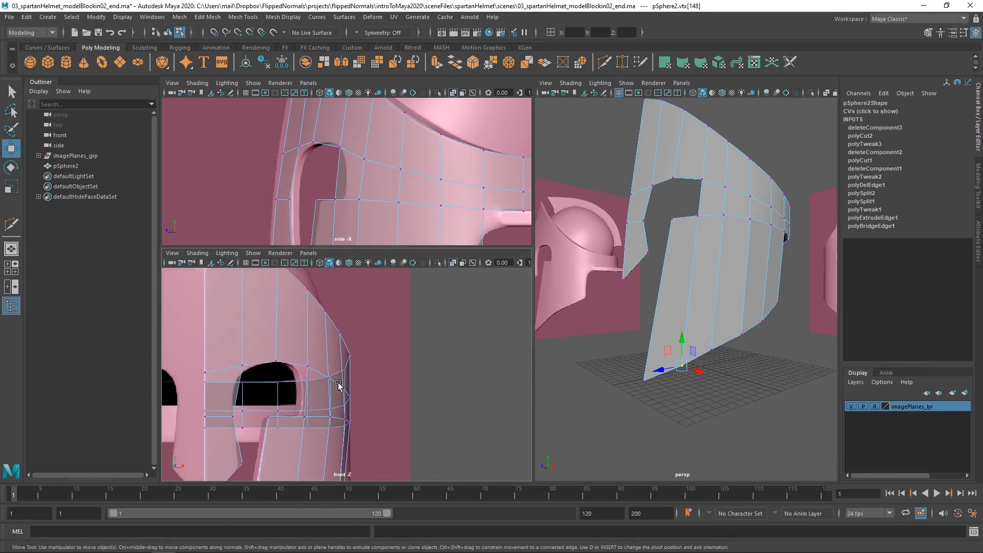
middle_click_drag(288, 416, 328, 343, "alt")
left_click_drag(666, 321, 620, 307, "alt")
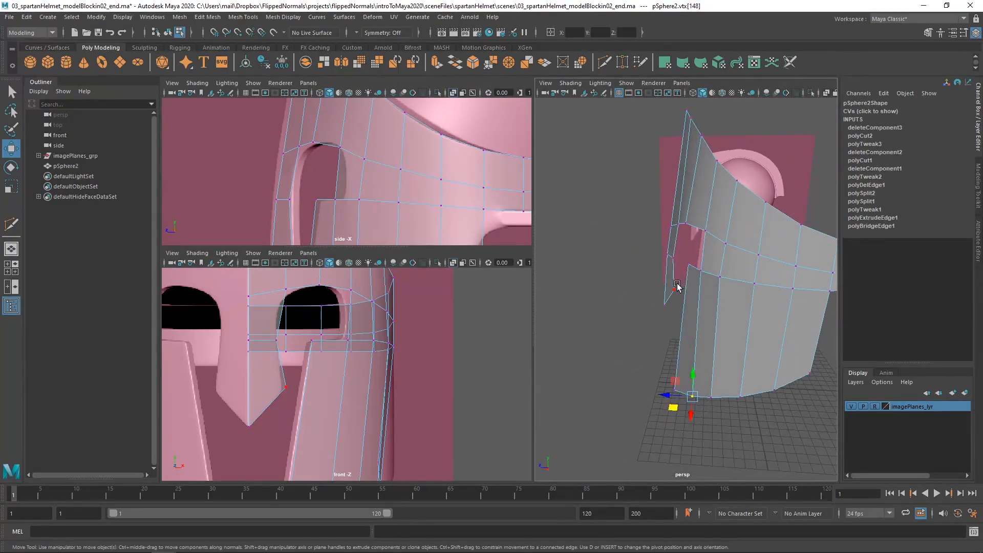
Select the cheek piece's upper front corner vertex and move it forward along the depth axis, undoing an unwanted adjustment
left_click_drag(685, 277, 656, 292, "alt")
right_click_drag(656, 292, 676, 285, "alt")
left_click_drag(676, 285, 672, 261, "alt")
left_click(679, 274)
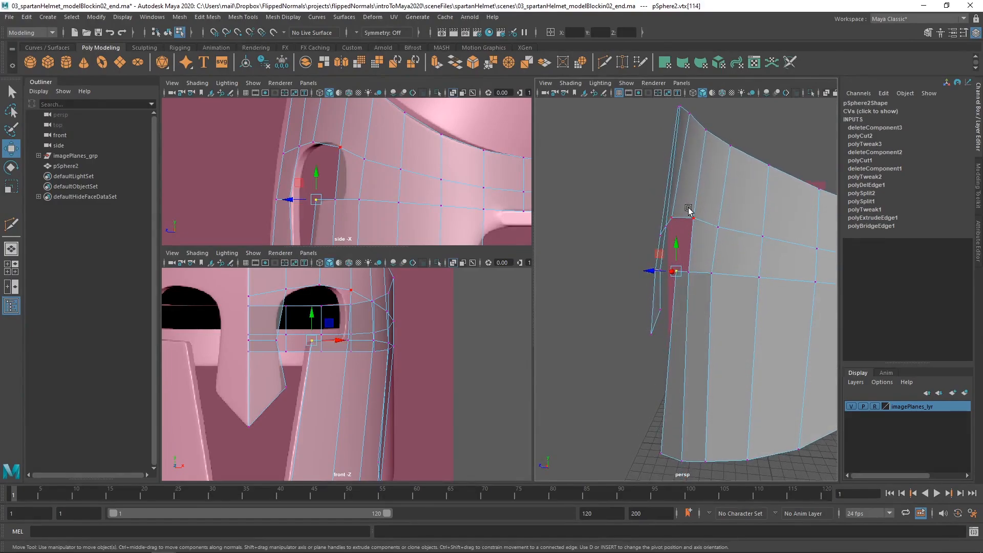
mouse_move(689, 210)
left_mouse_down("alt")
mouse_move(715, 246)
mouse_move(659, 268)
mouse_move(699, 282)
mouse_move(676, 256)
mouse_move(661, 271)
mouse_move(707, 321)
mouse_move(679, 281)
mouse_move(667, 292)
mouse_move(657, 283)
mouse_move(707, 230)
mouse_move(691, 241)
mouse_move(722, 248)
mouse_move(682, 220)
left_mouse_up("alt")
left_click_drag(692, 178, 692, 178)
mouse_move(692, 178)
left_mouse_down("alt")
mouse_move(691, 215)
mouse_move(689, 191)
left_mouse_up("alt")
key("ctrl+z")
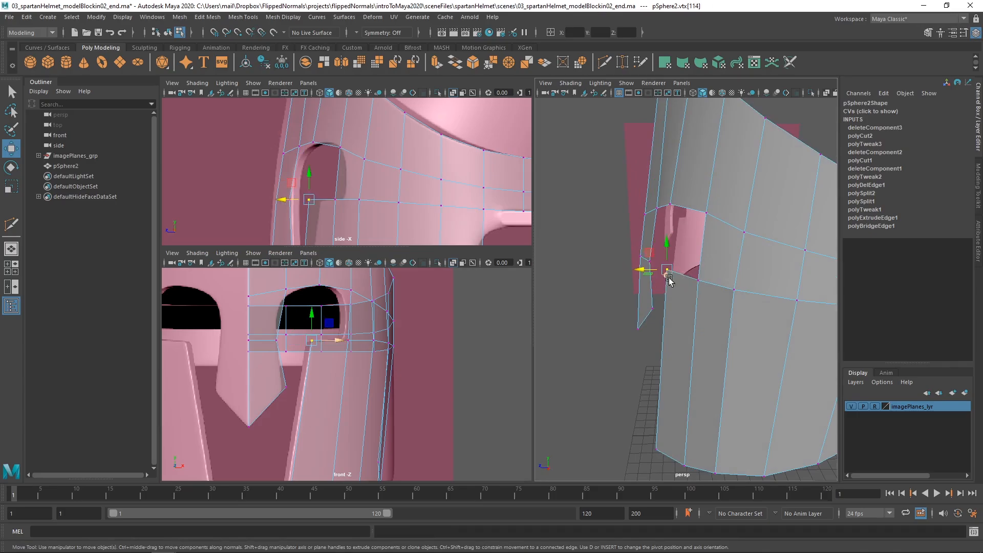
middle_click_drag(681, 275, 699, 272)
left_click_drag(687, 277, 727, 281, "alt")
Move the cheek piece's upper front corner vertex backward to align with the cheek's front edge in the side reference
right_click_drag(393, 332, 384, 333, "alt")
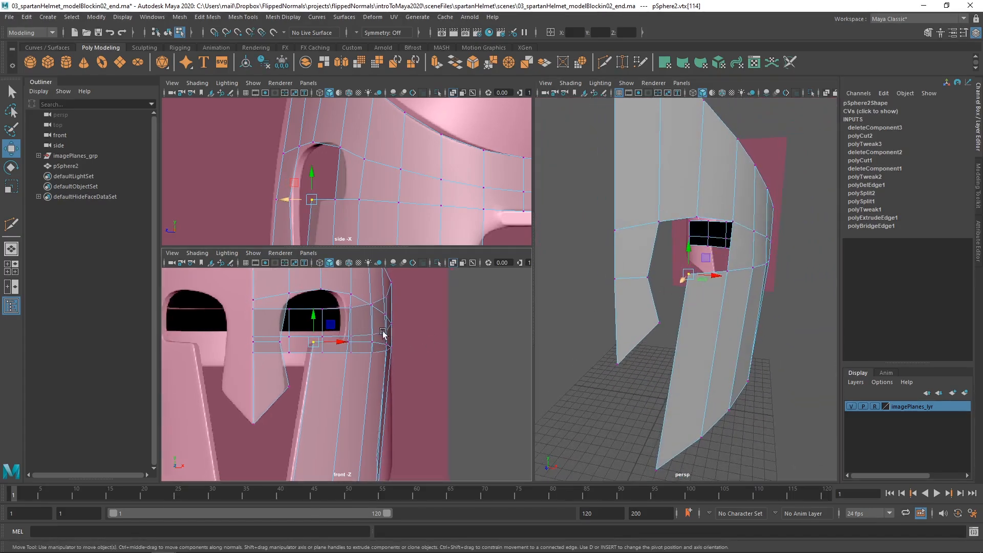
middle_click_drag(384, 333, 374, 375, "alt")
middle_click_drag(356, 164, 362, 131, "alt")
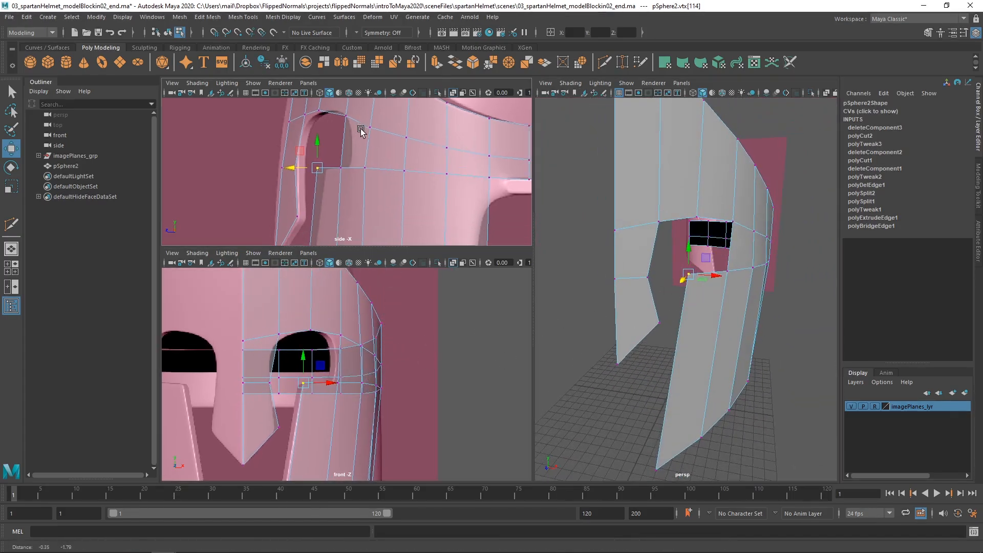
right_click_drag(362, 131, 351, 189, "alt")
mouse_move(352, 189)
middle_mouse_down("alt")
mouse_move(369, 145)
mouse_move(359, 183)
middle_mouse_up("alt")
left_click_drag(330, 152, 319, 152)
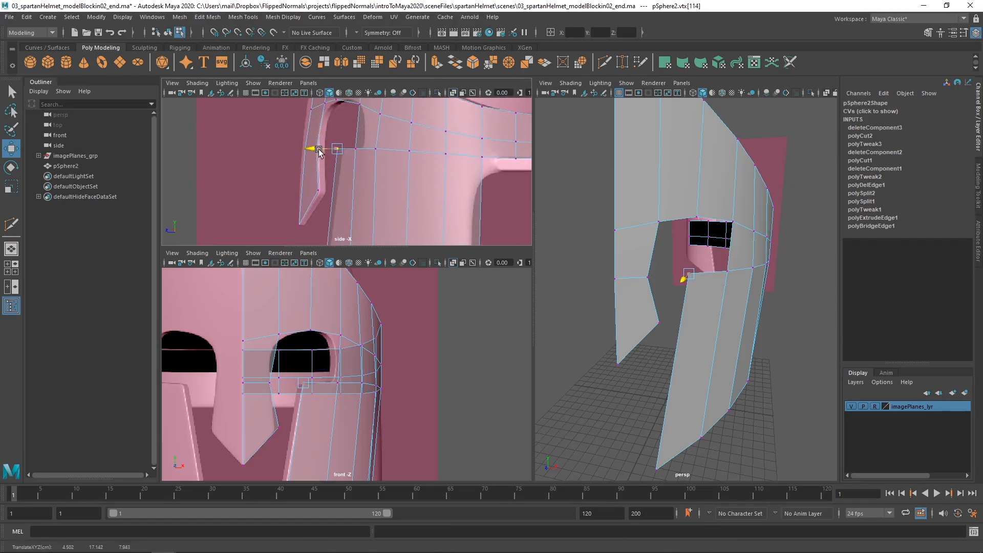
left_click_drag(714, 267, 682, 284, "alt")
Select the vertex at the middle of the eye opening's upper edge and move it slightly backward along Z
left_click(687, 273)
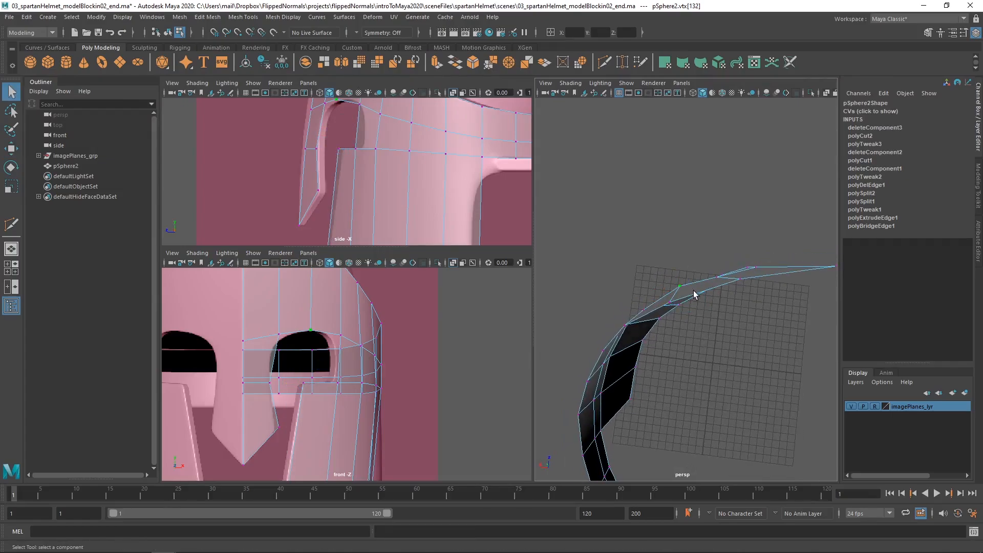
left_click_drag(694, 290, 693, 294, "alt")
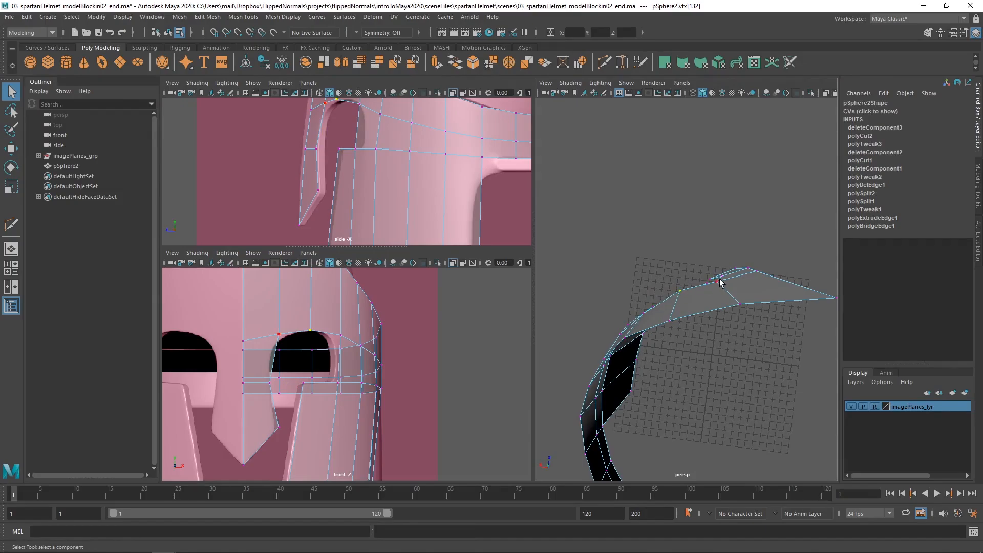
key("w")
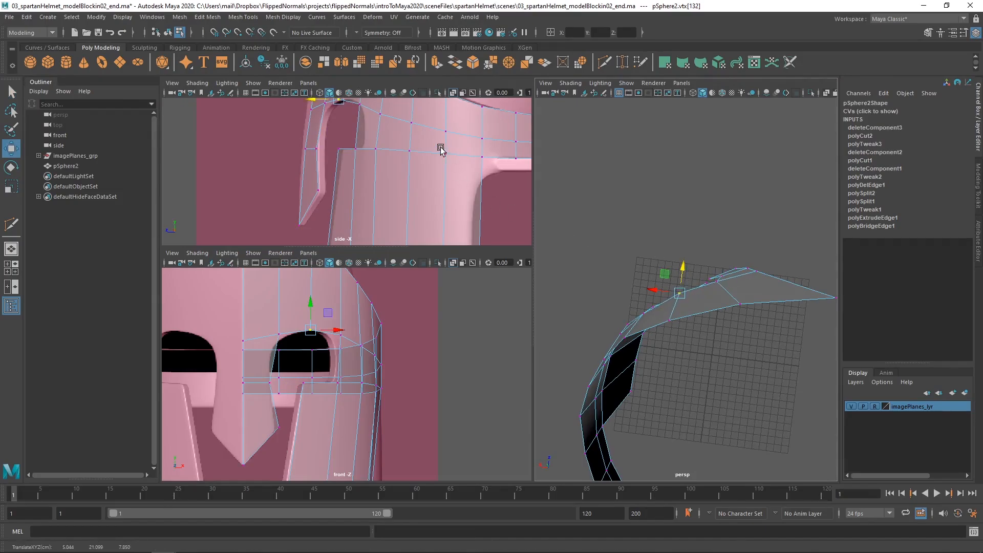
middle_click_drag(441, 149, 430, 188, "alt")
left_click_drag(662, 284, 720, 261, "alt")
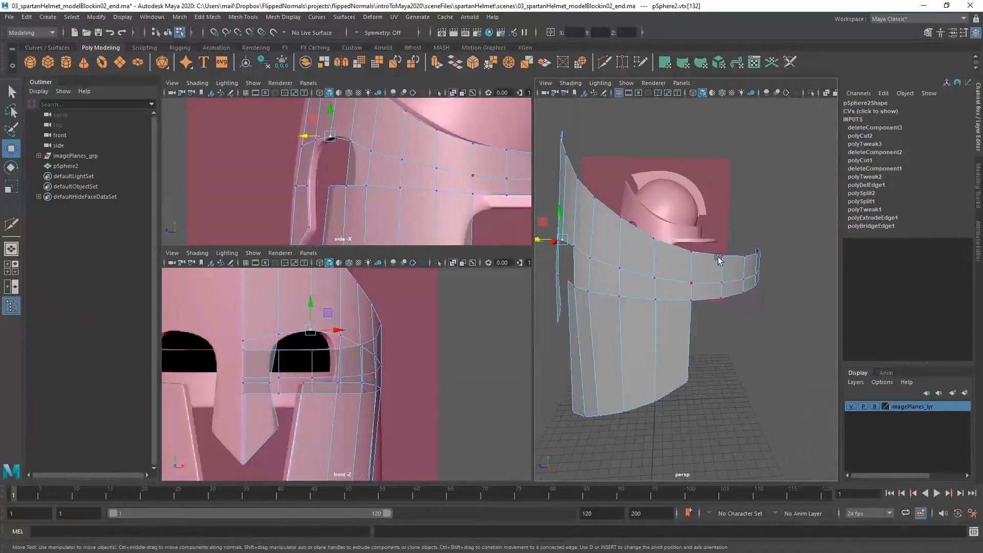
Return the helmet mesh to object mode and unhide its hidden dome faces
left_click(697, 275)
key("F8")
right_click_drag(692, 310, 692, 309)
left_click(693, 278)
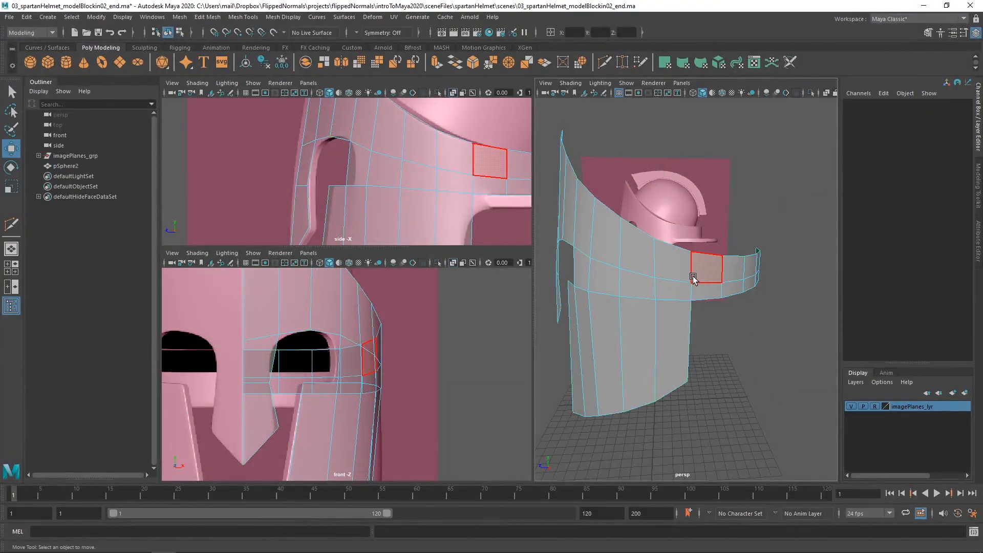
key("ctrl+shift+h")
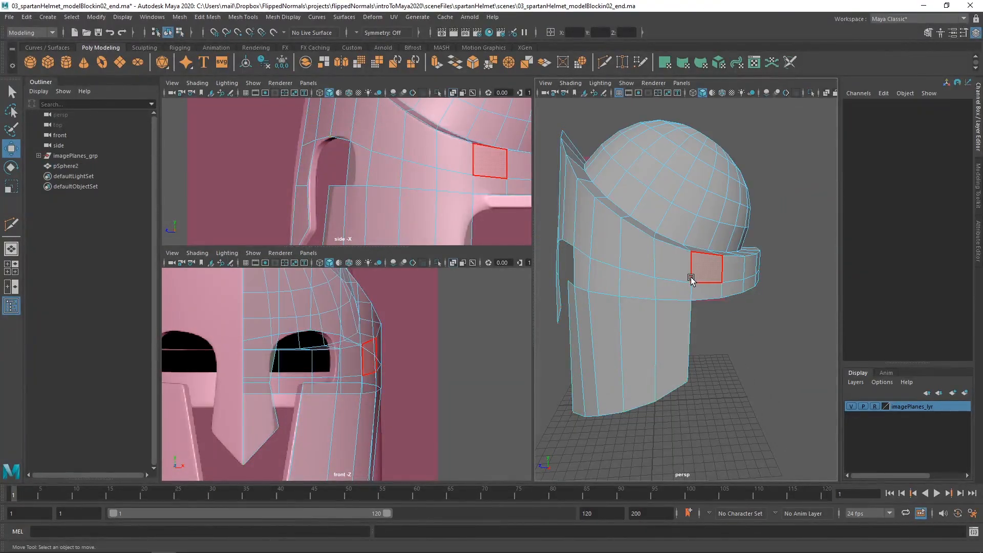
left_click(685, 278)
left_click(697, 288)
left_click_drag(696, 288, 768, 286, "alt")
left_click(659, 287)
right_click_drag(368, 293, 311, 282, "alt")
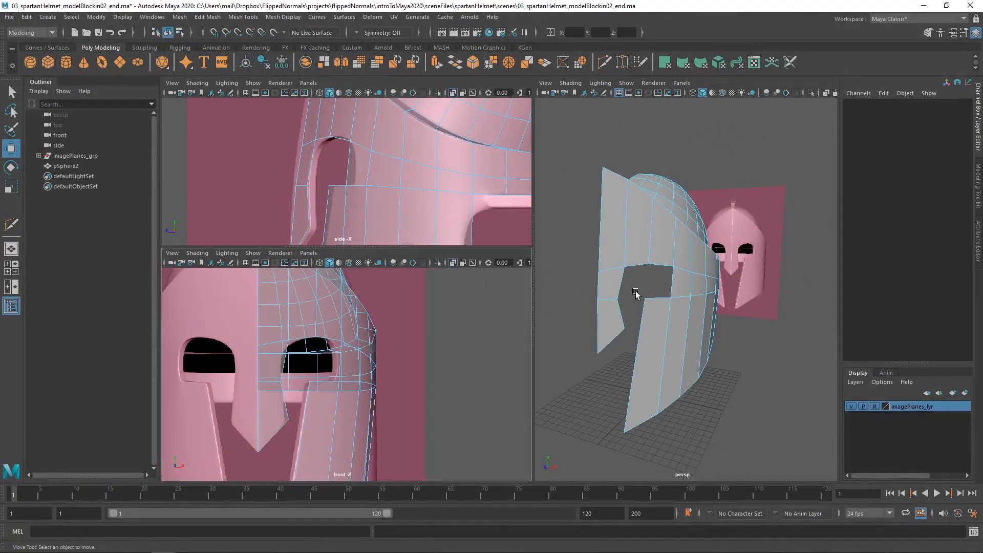
Mirror the helmet half across the world X axis with merged borders and a merge threshold of 0.001
right_click_drag(636, 291, 676, 263)
mouse_move(676, 263)
left_mouse_down("alt")
mouse_move(664, 277)
mouse_move(715, 267)
mouse_move(644, 312)
mouse_move(586, 316)
mouse_move(650, 314)
mouse_move(698, 275)
mouse_move(683, 279)
mouse_move(684, 259)
left_mouse_up("alt")
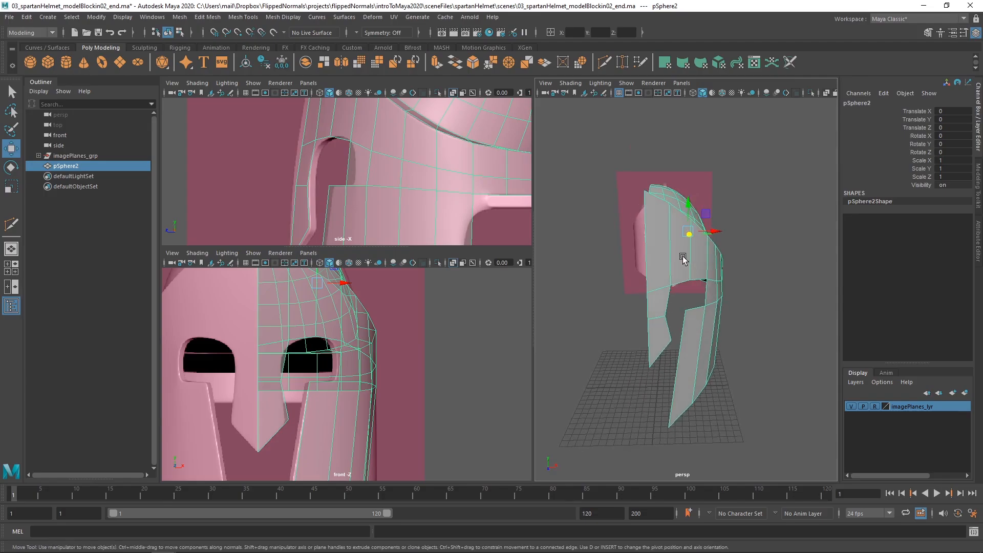
right_click(683, 259, "shift")
left_click(648, 373)
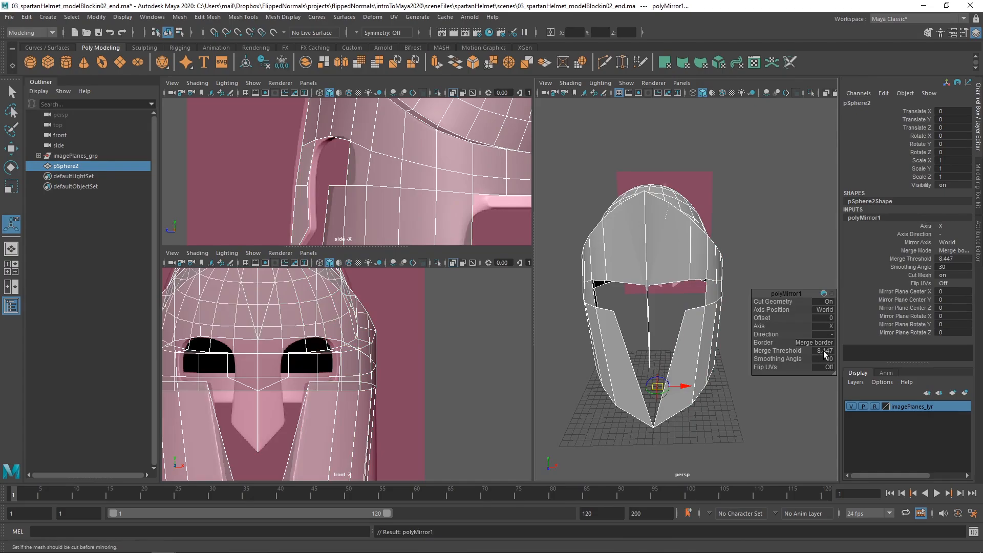
left_click(822, 350)
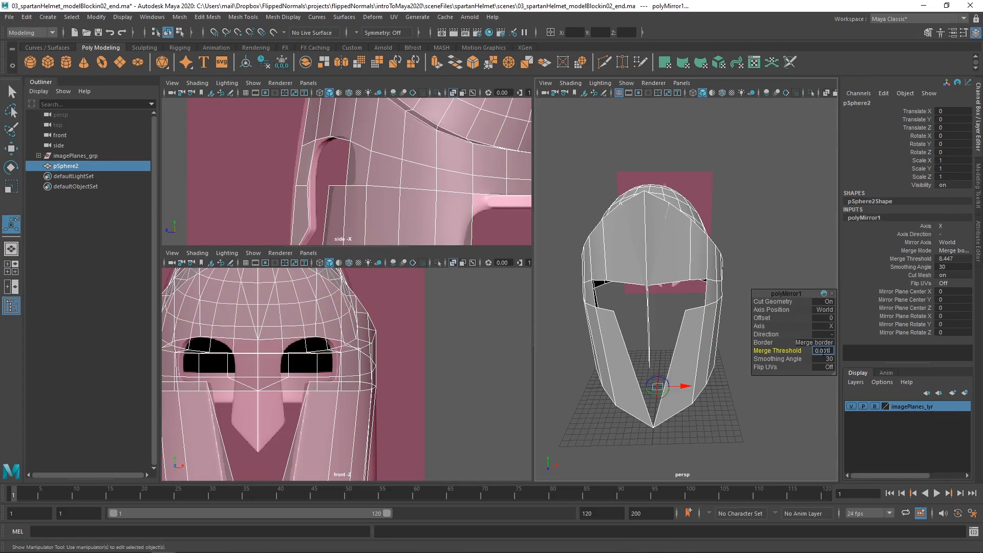
key("Return")
Inspect the complete mirrored helmet from several angles, checking the cheek pieces, eye openings and nose guard
left_click_drag(688, 251, 651, 262, "alt")
left_click(728, 245)
right_click_drag(651, 262, 697, 283, "alt")
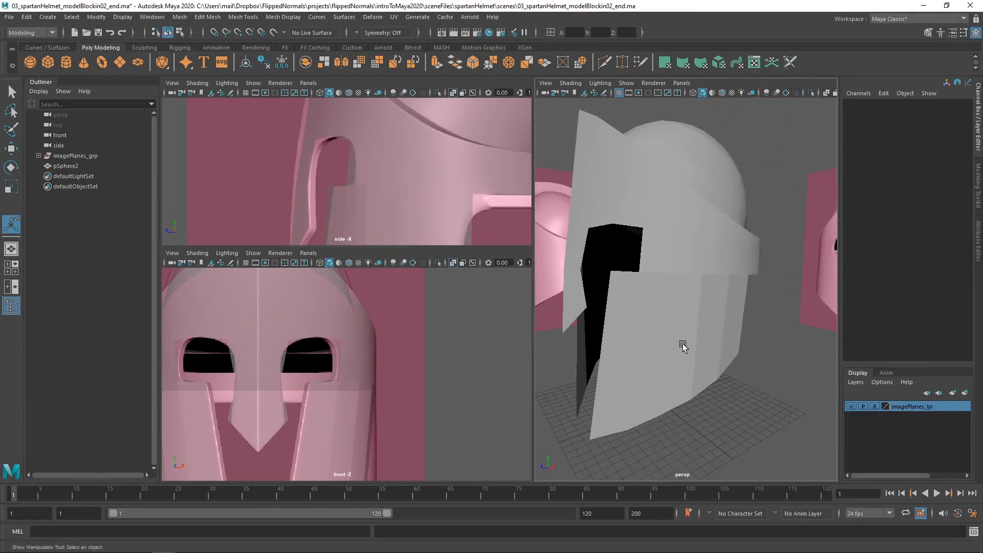
left_click_drag(683, 347, 713, 314, "alt")
left_click(722, 331)
left_click(729, 393)
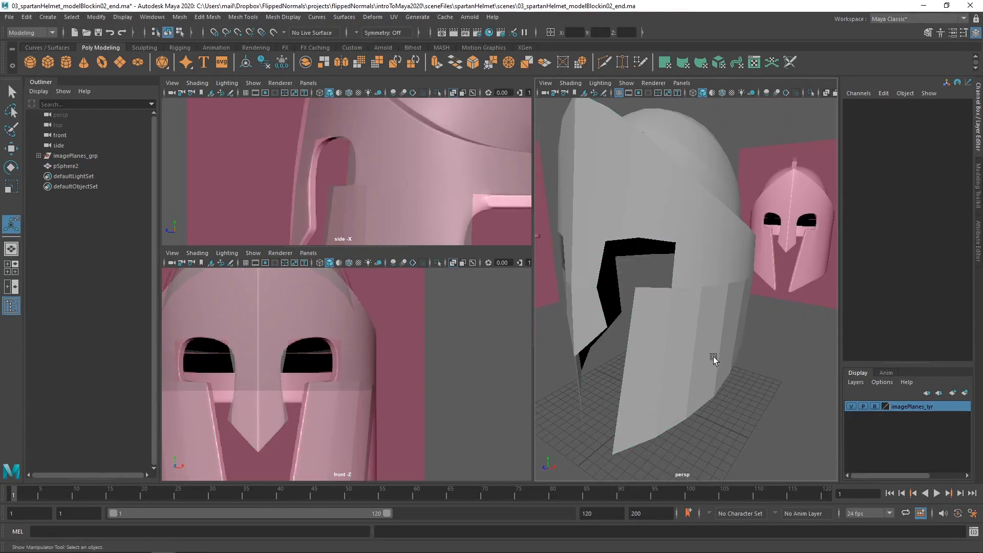
left_click_drag(714, 358, 707, 288, "alt")
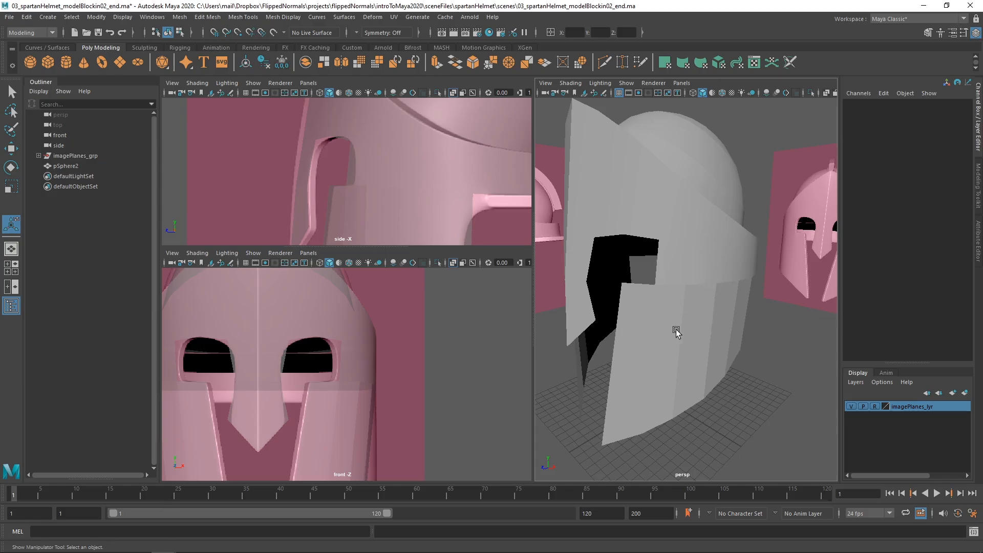
left_click_drag(676, 330, 701, 331, "alt")
Select the helmet mesh and apply Soften/Harden to its edges for smooth shading
left_click(709, 287)
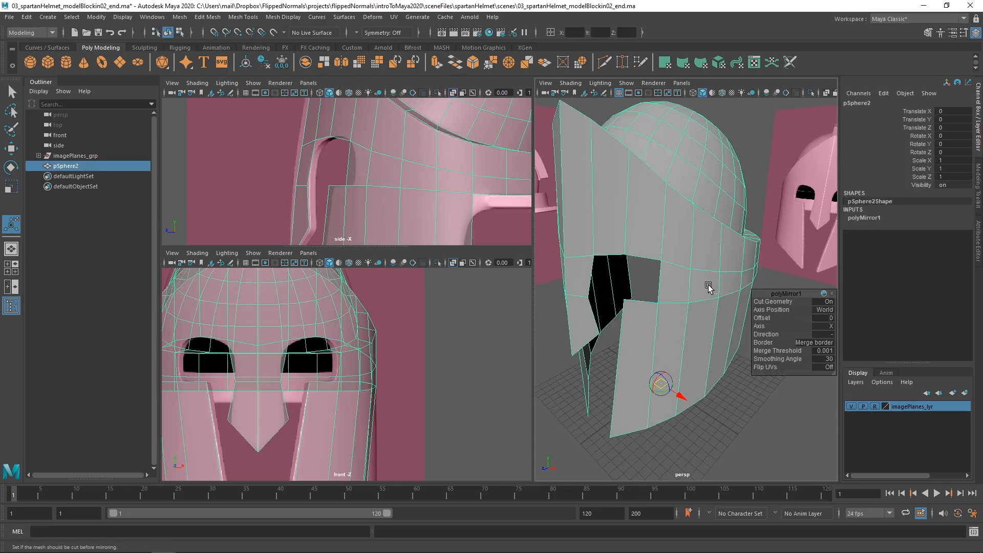
right_click(699, 259, "shift")
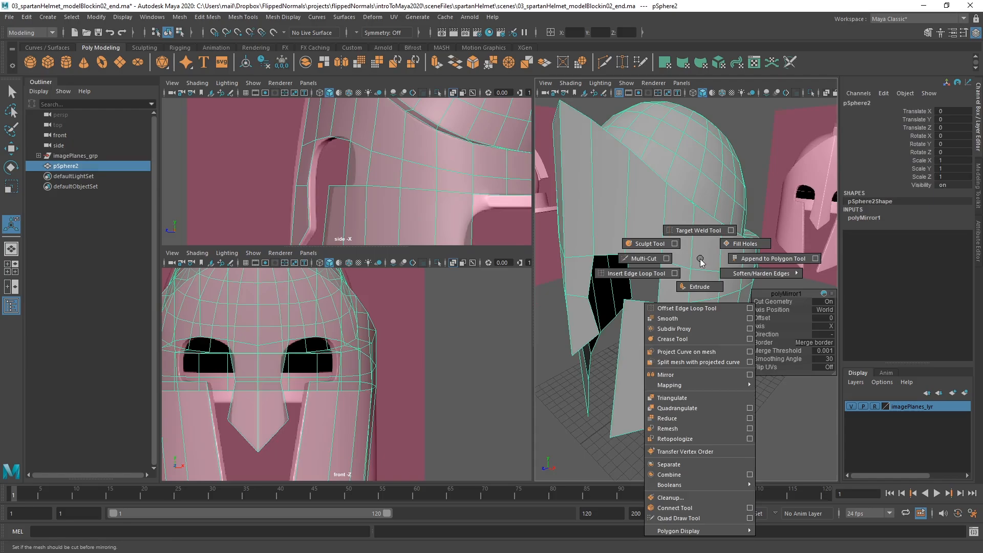
mouse_move(740, 281)
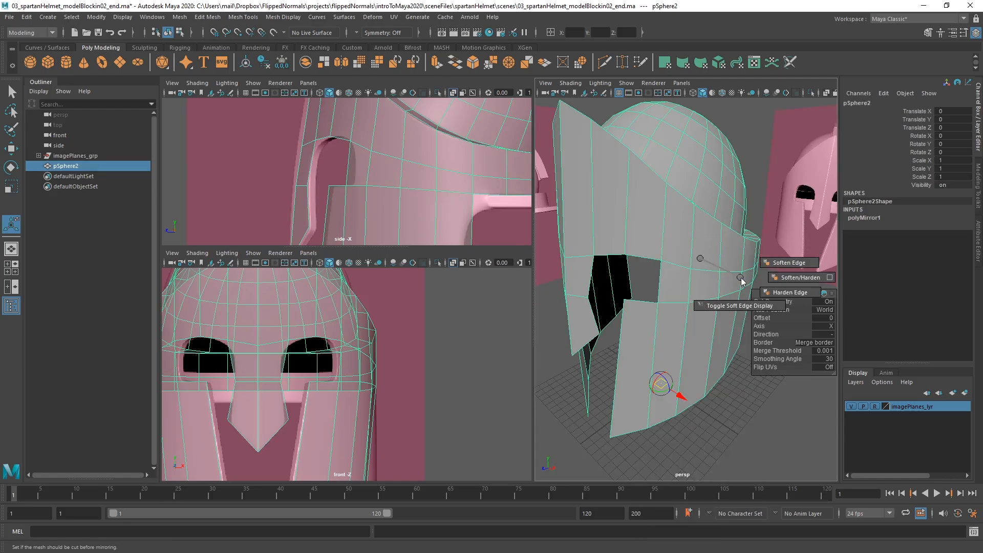
left_click(786, 281)
left_click(747, 416)
left_click_drag(747, 416, 669, 264, "alt")
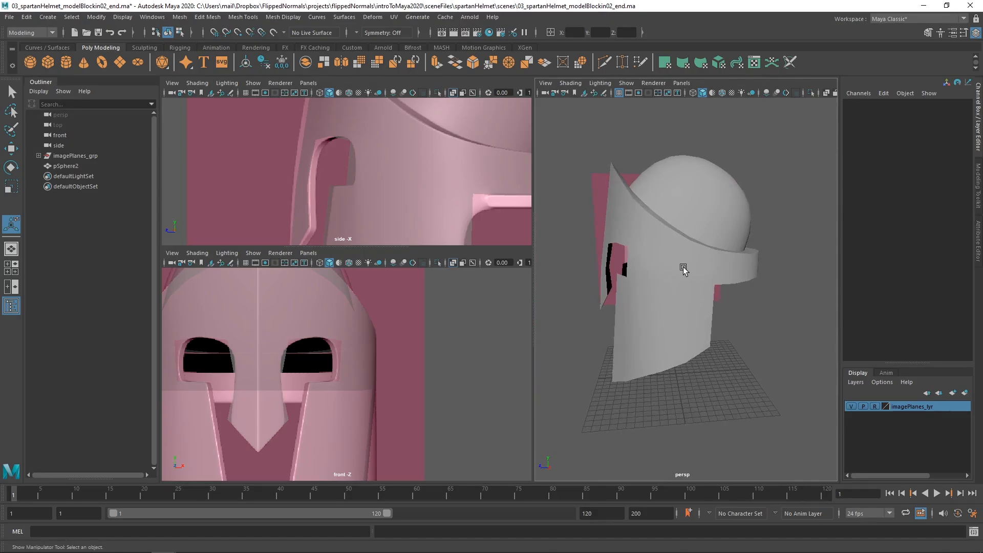
Delete the polyMirror1 node from the helmet's construction history to go back to a half model
left_click(684, 269)
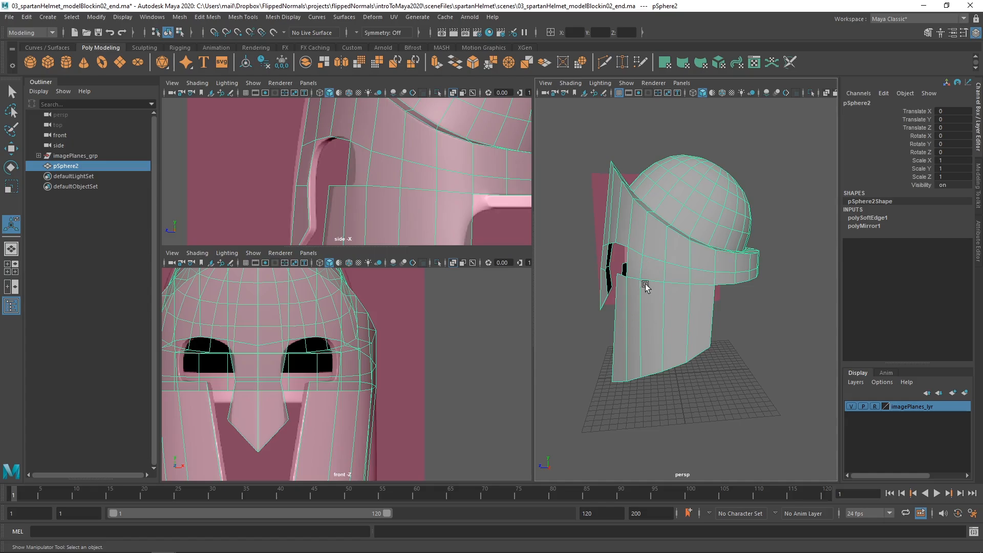
left_click_drag(656, 264, 749, 261, "alt")
left_click(867, 226)
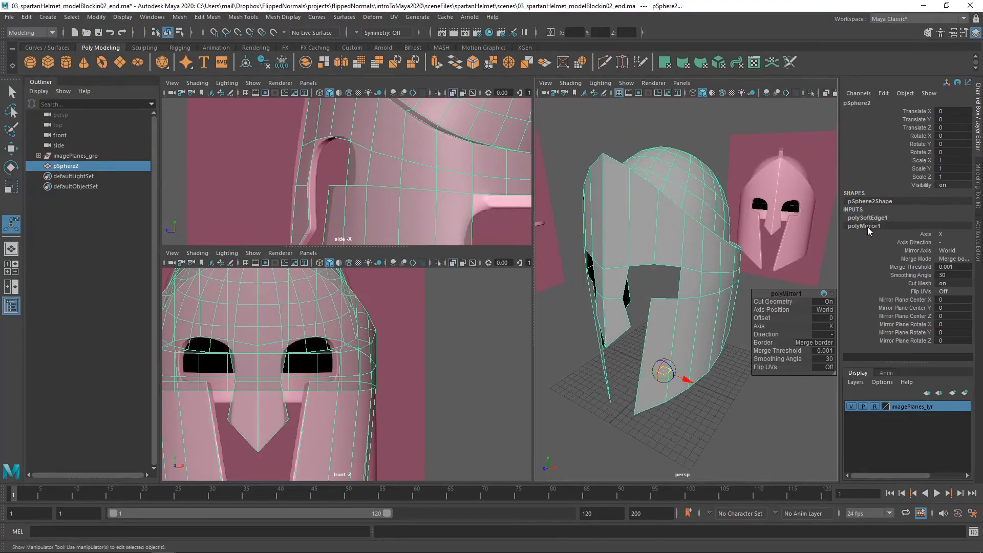
left_click(884, 94)
left_click(884, 273)
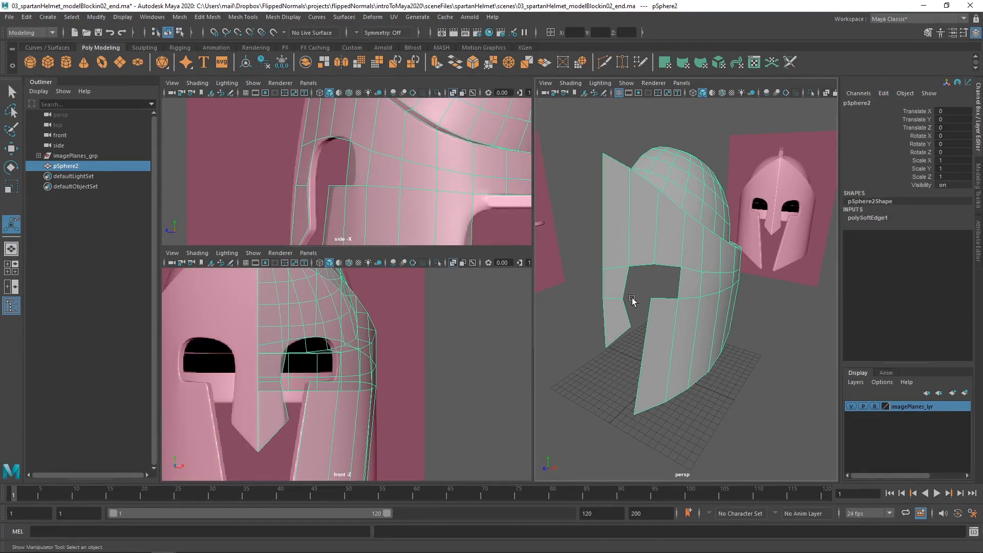
Delete the remaining construction history of the half helmet mesh
left_click_drag(637, 294, 666, 263, "alt")
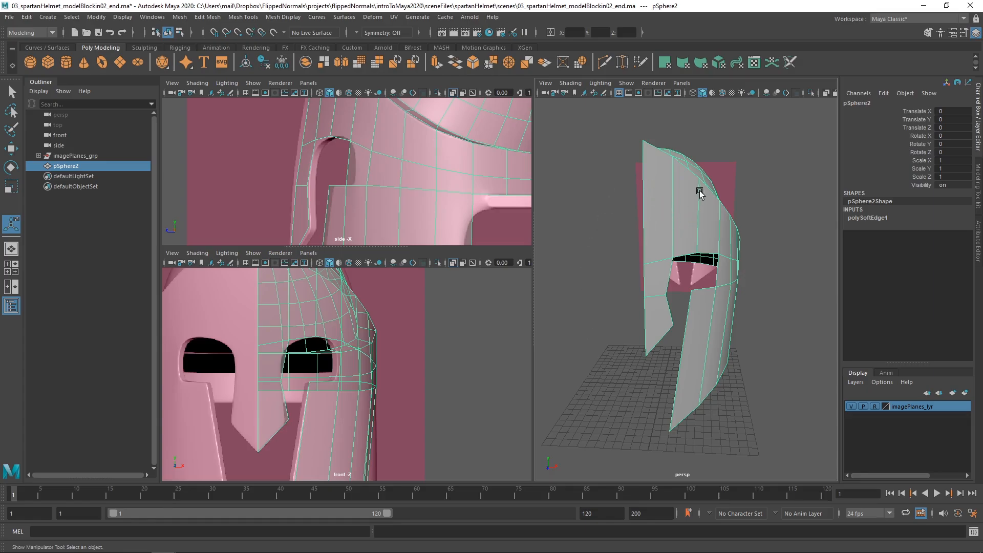
left_click_drag(703, 217, 641, 254, "alt")
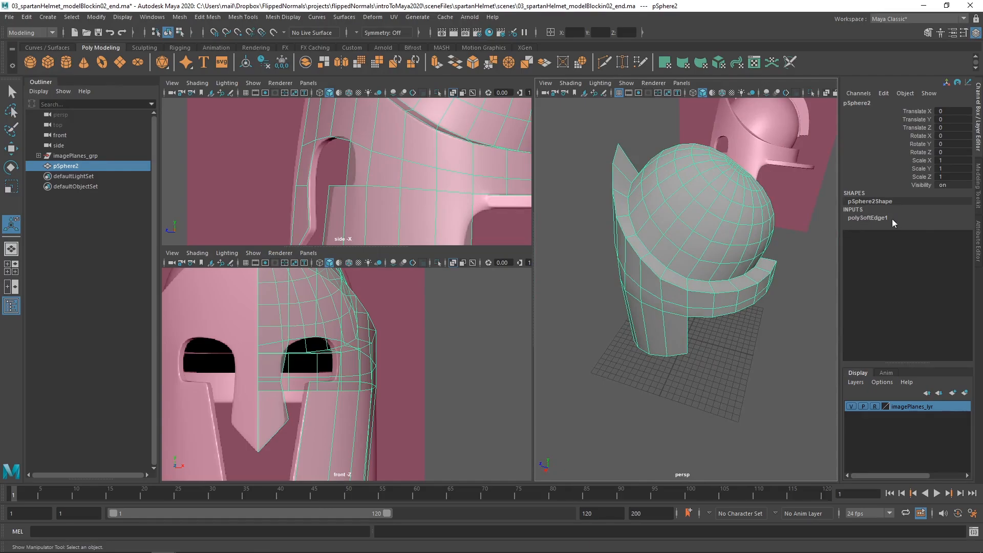
key("alt+shift+d")
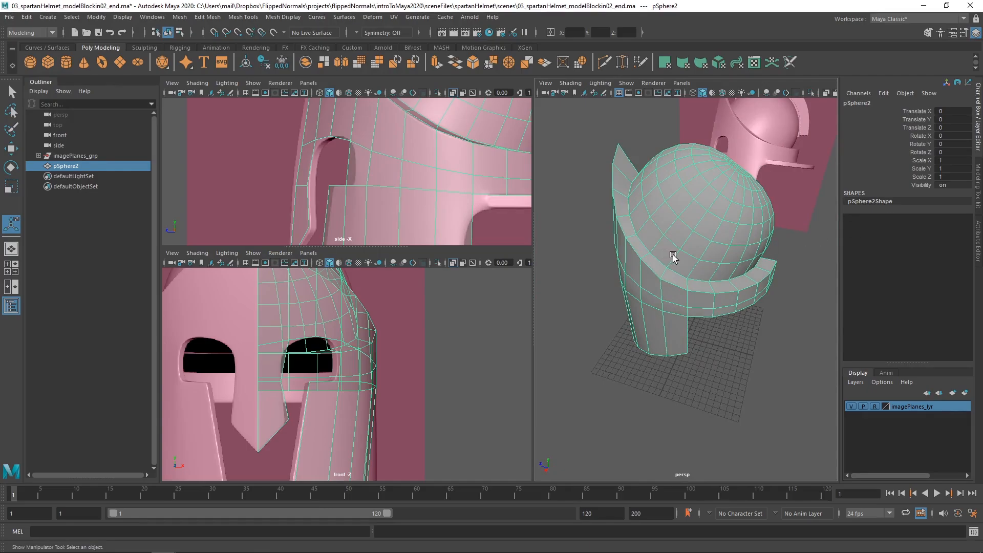
left_click_drag(671, 256, 680, 283, "alt")
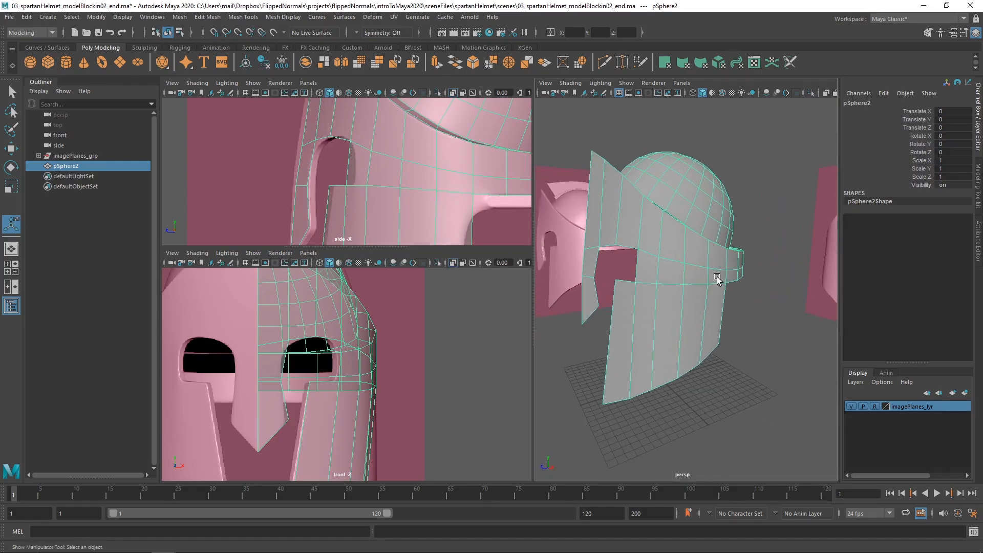